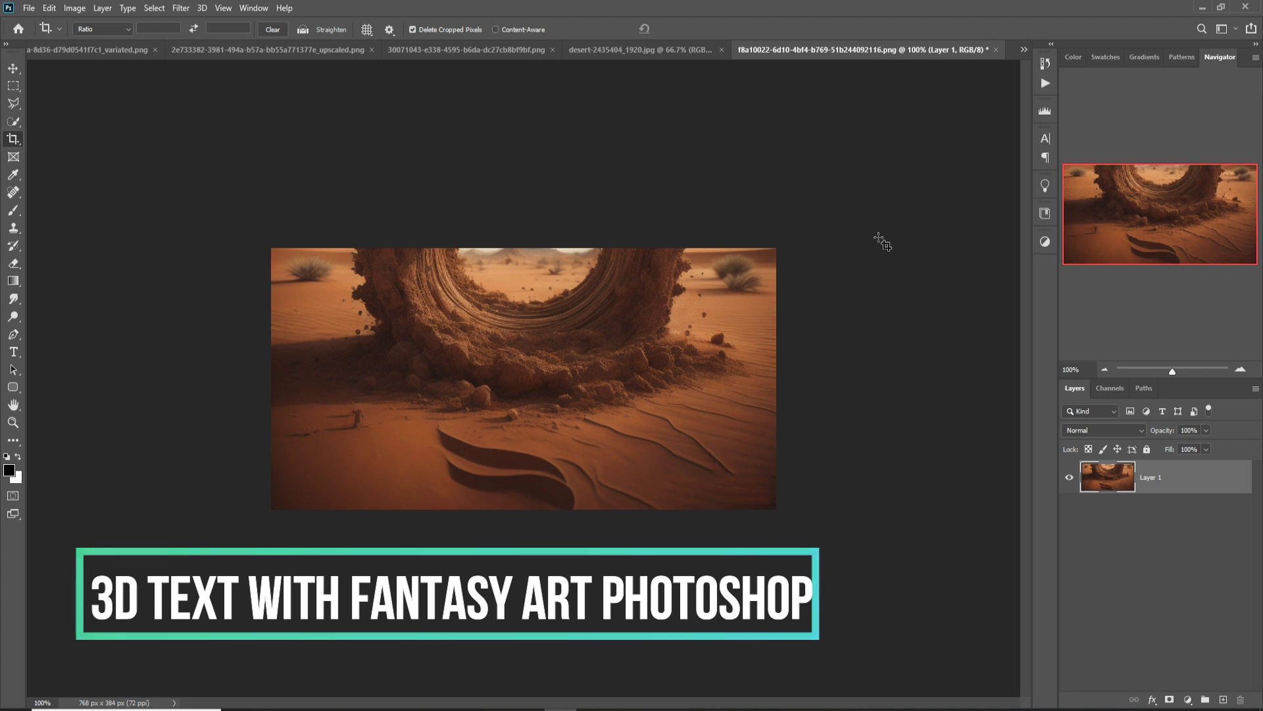
# Create a new 1280 x 720 px document at 300 ppi with a white background and switch to the Move tool.
pyautogui.click(50, 9)
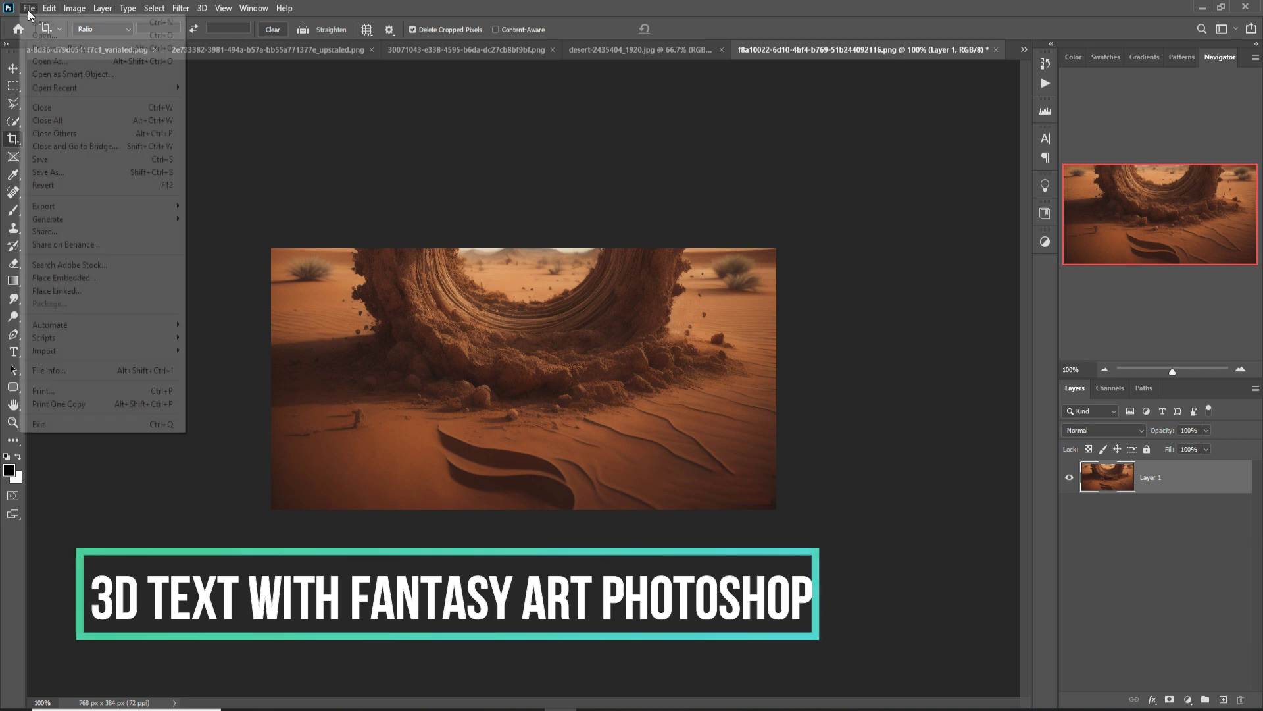
pyautogui.click(39, 25)
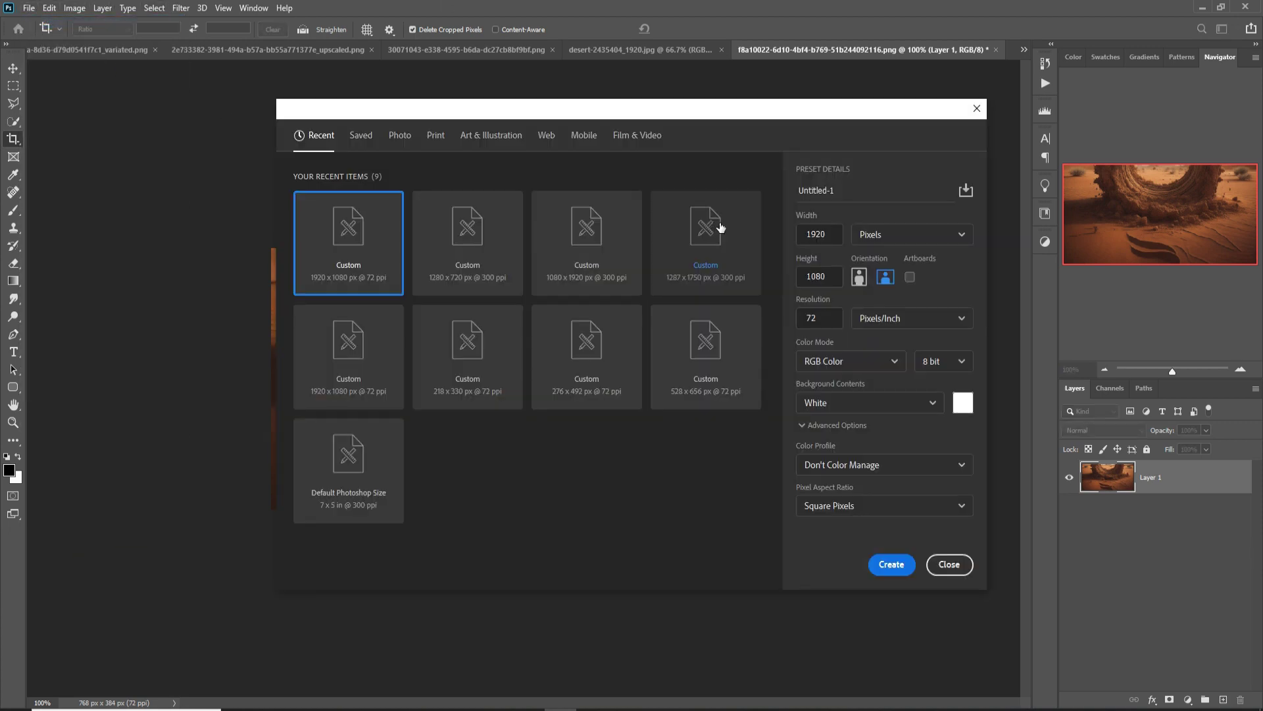
pyautogui.click(471, 227)
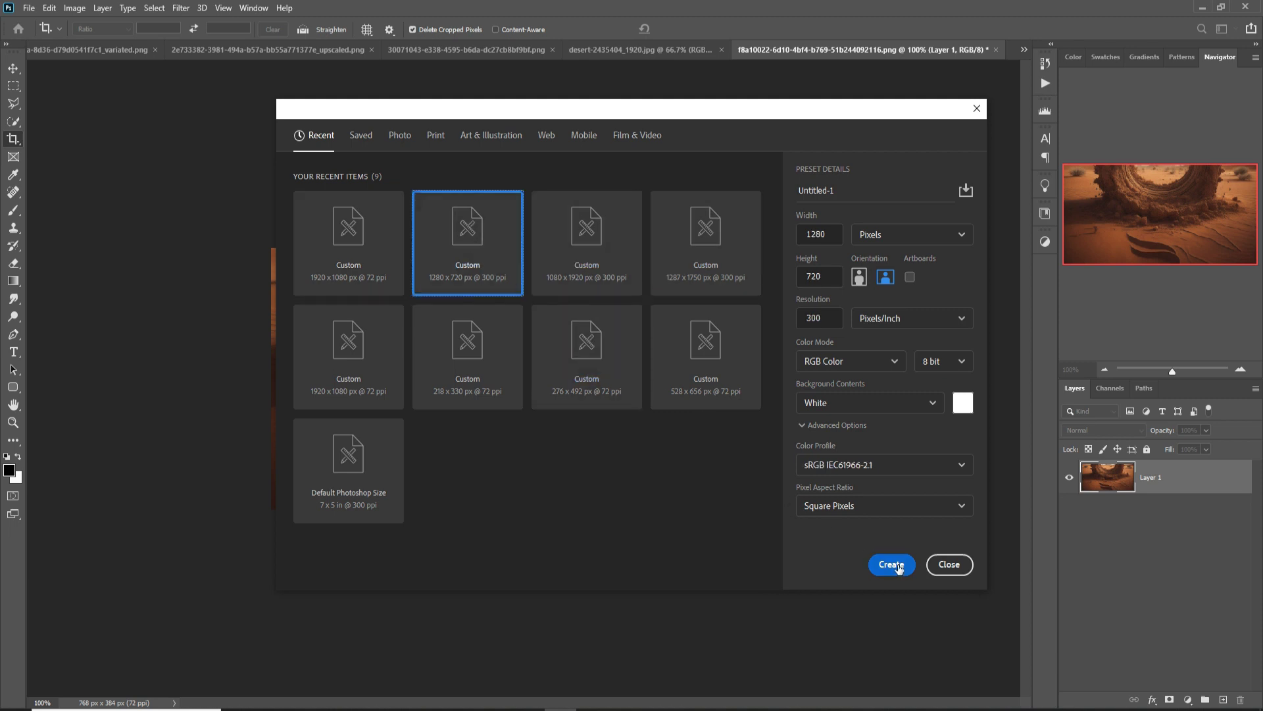
pyautogui.click(893, 564)
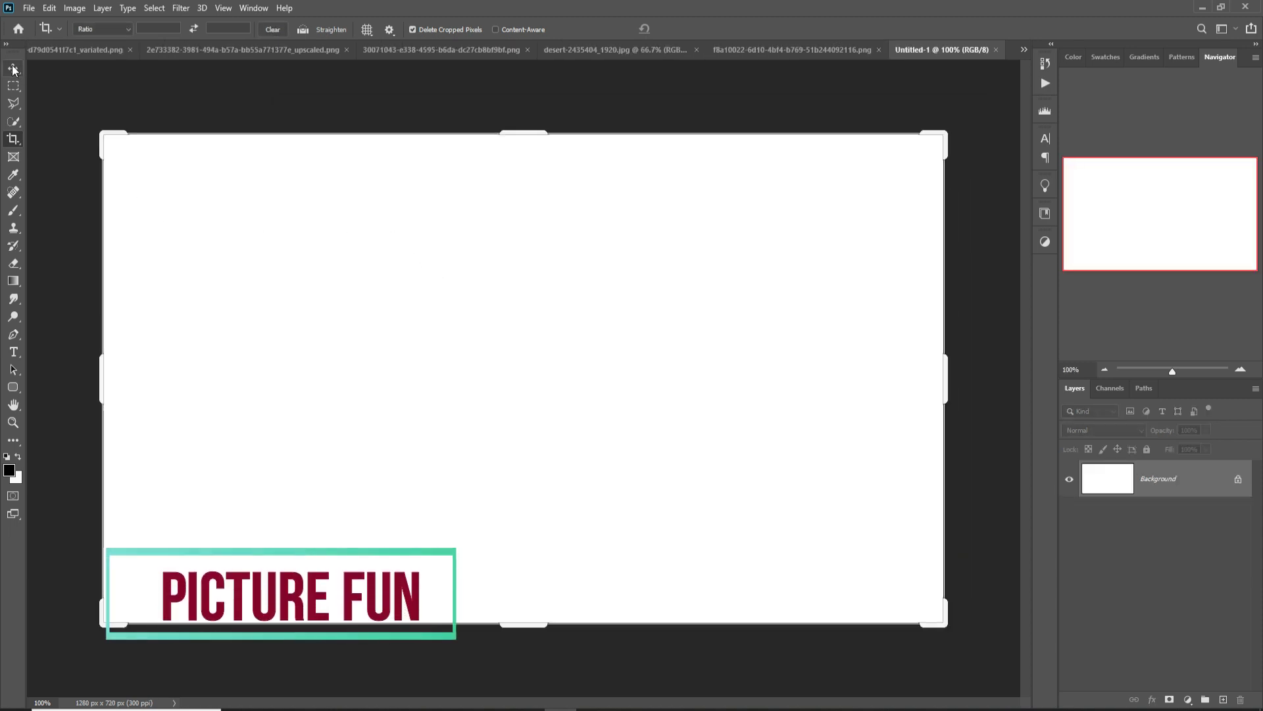
pyautogui.press('v')
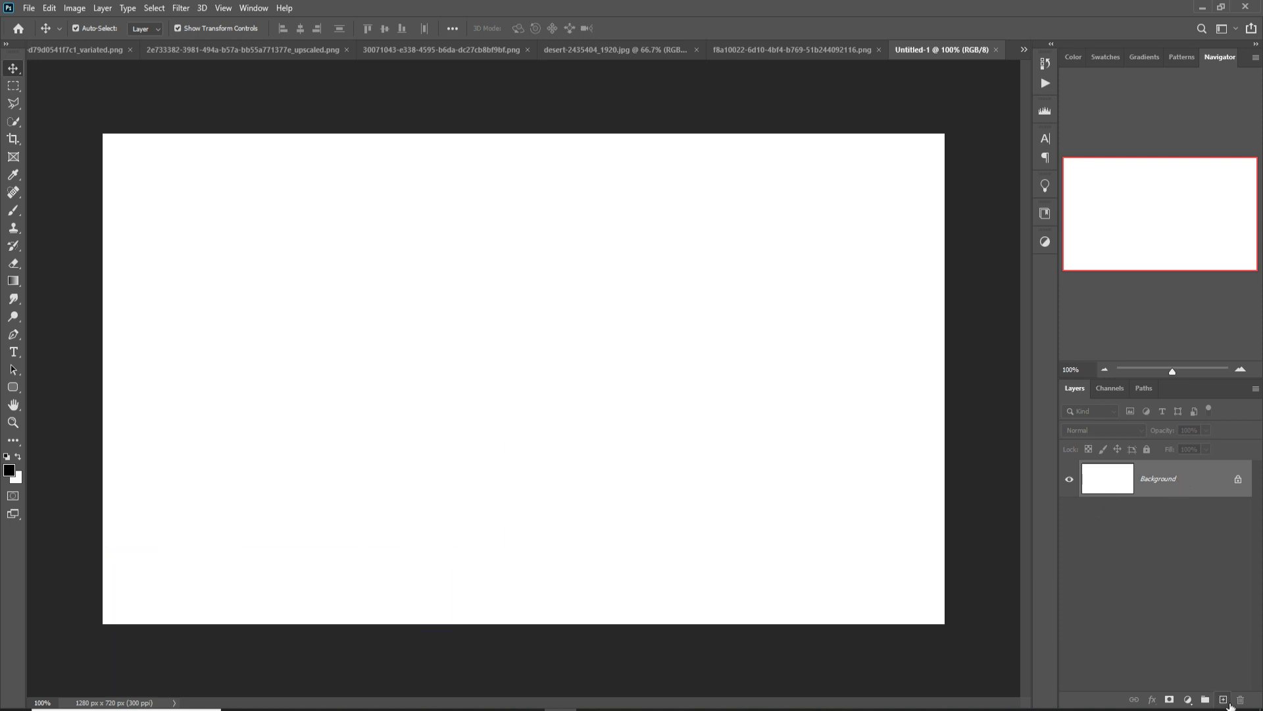
# Add a Gradient fill layer above the background using the Orange_06 preset from the Oranges group.
pyautogui.click(1189, 701)
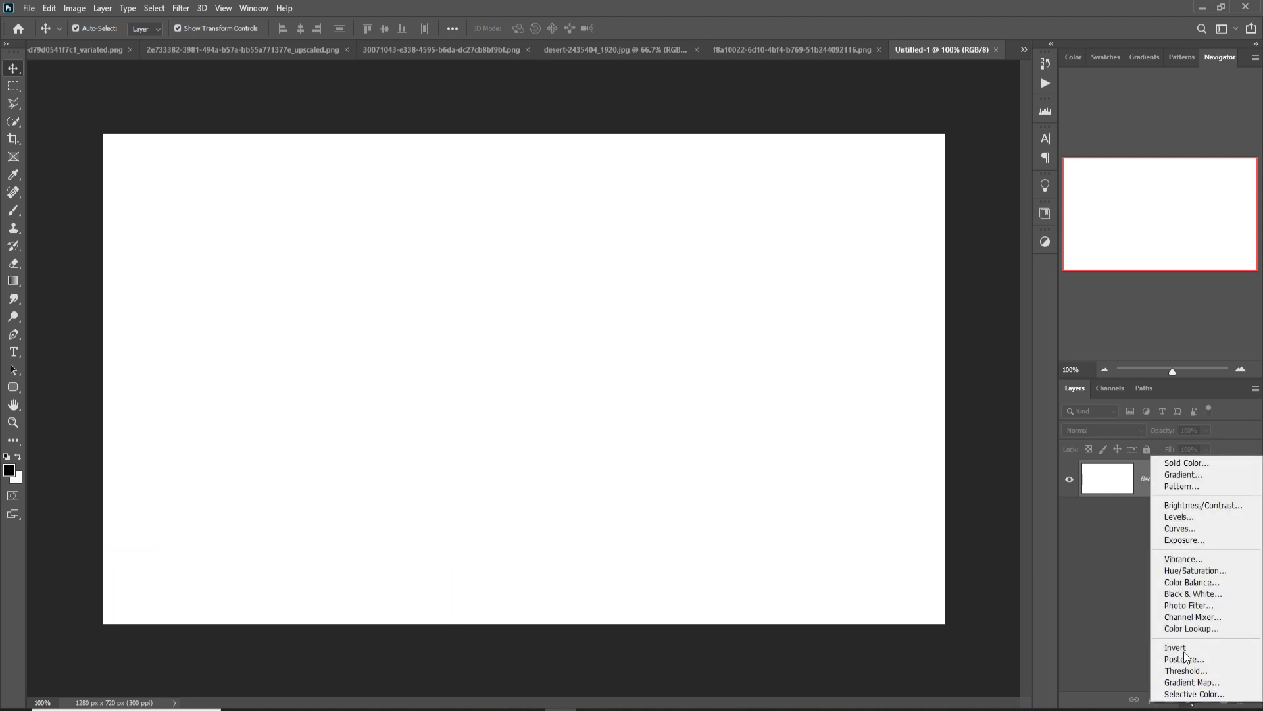
pyautogui.click(1183, 474)
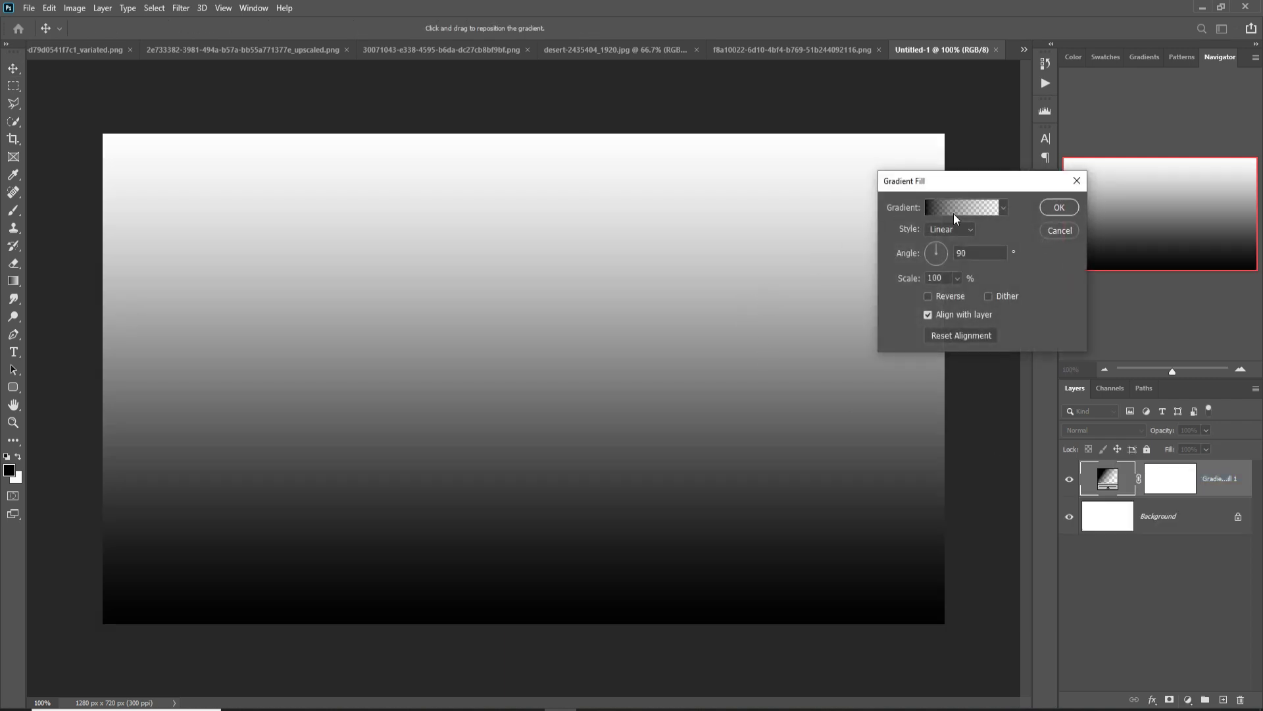
pyautogui.click(949, 213)
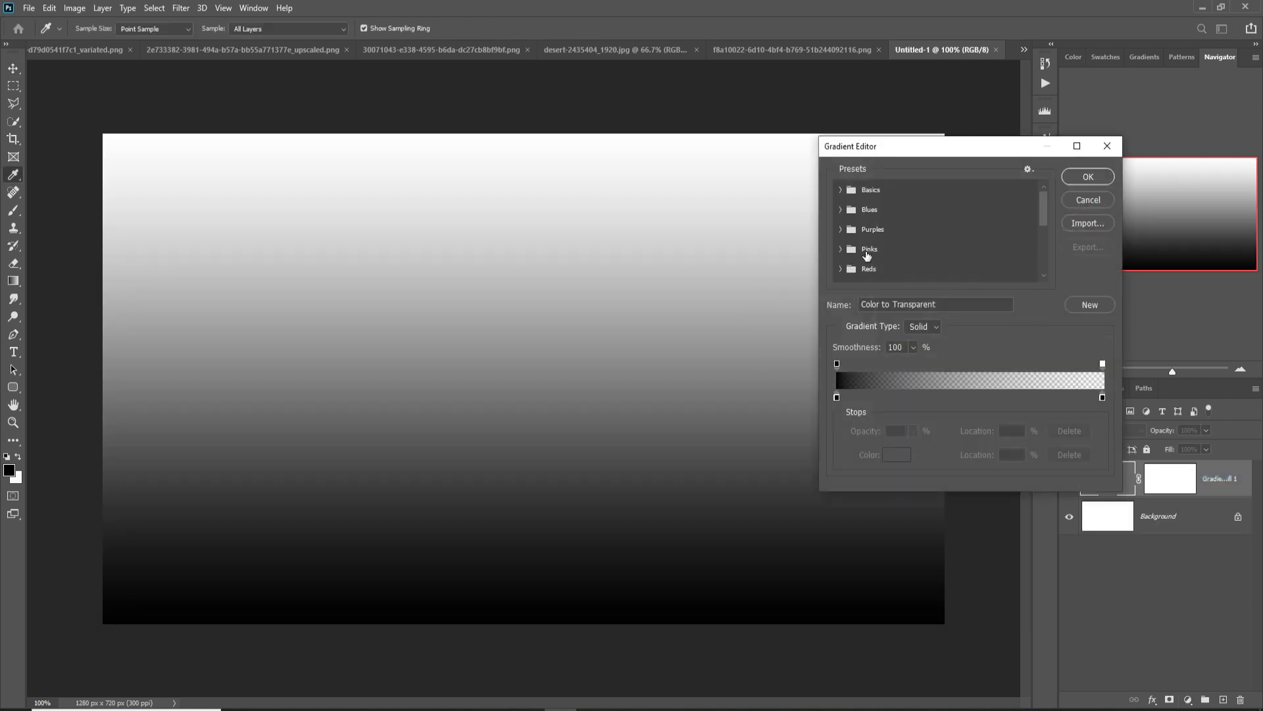
pyautogui.scroll(-1, 872, 250)
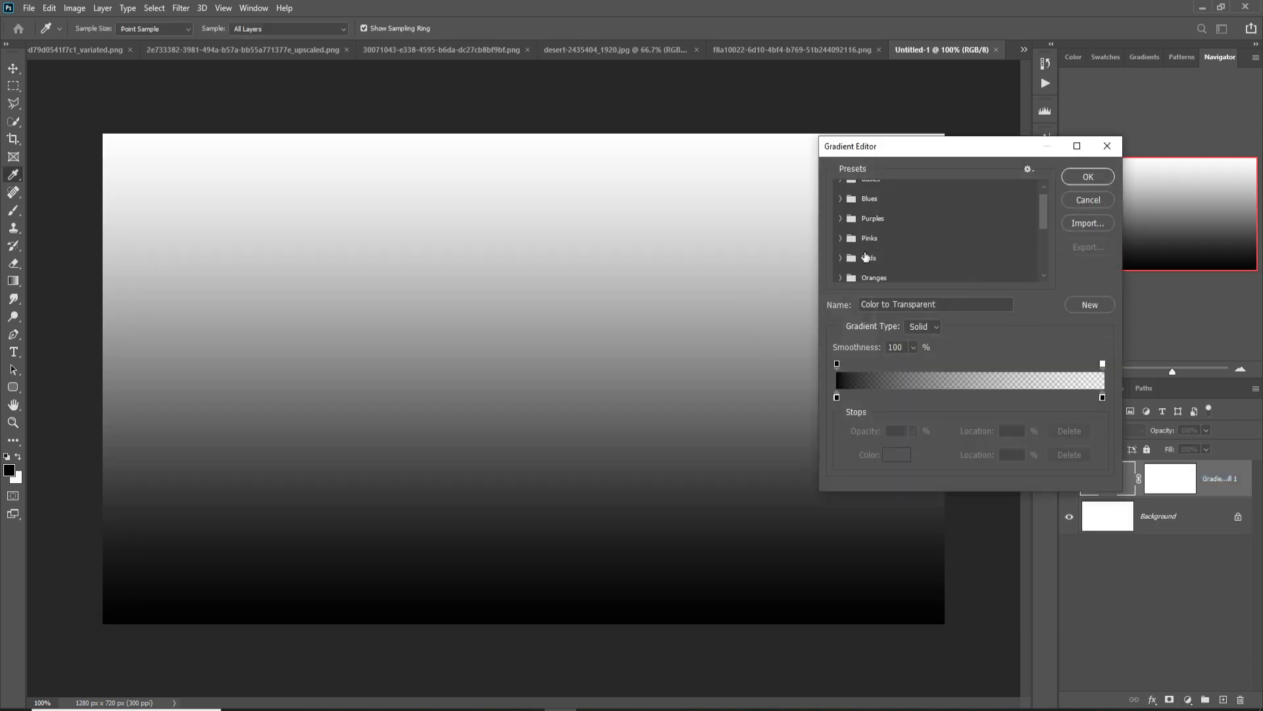
pyautogui.click(841, 267)
pyautogui.scroll(-1, 966, 260)
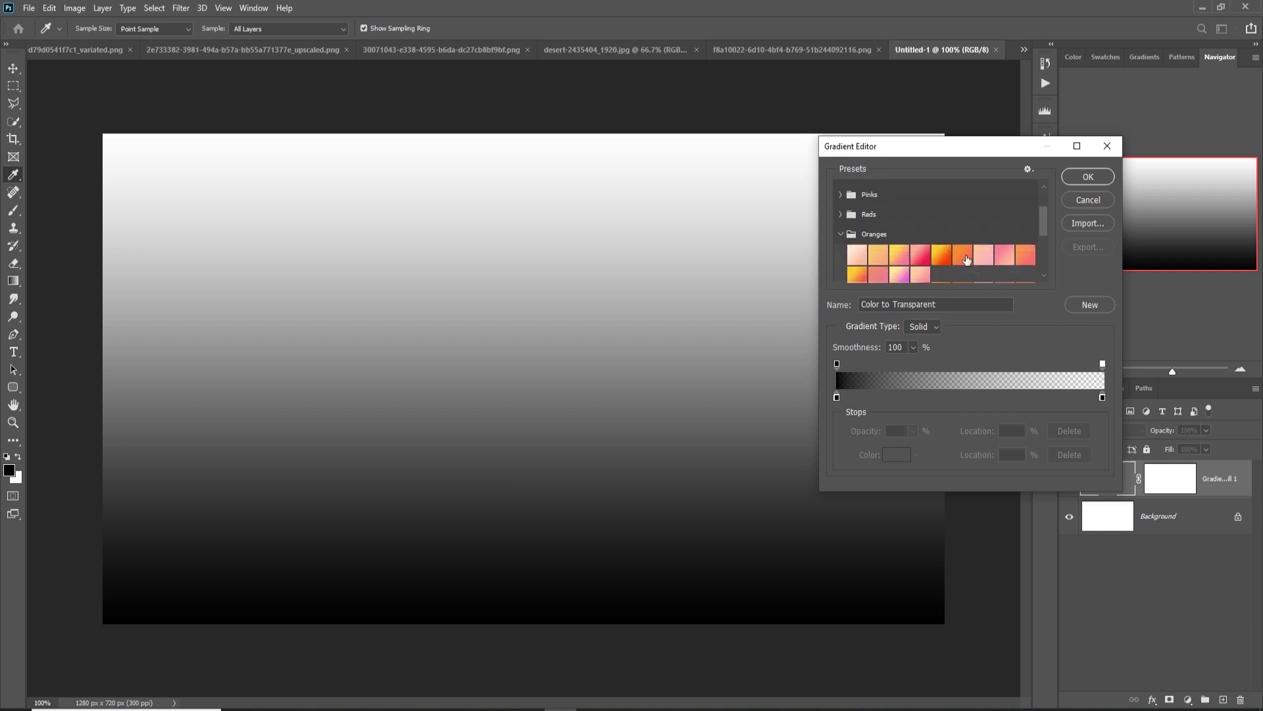
pyautogui.click(964, 255)
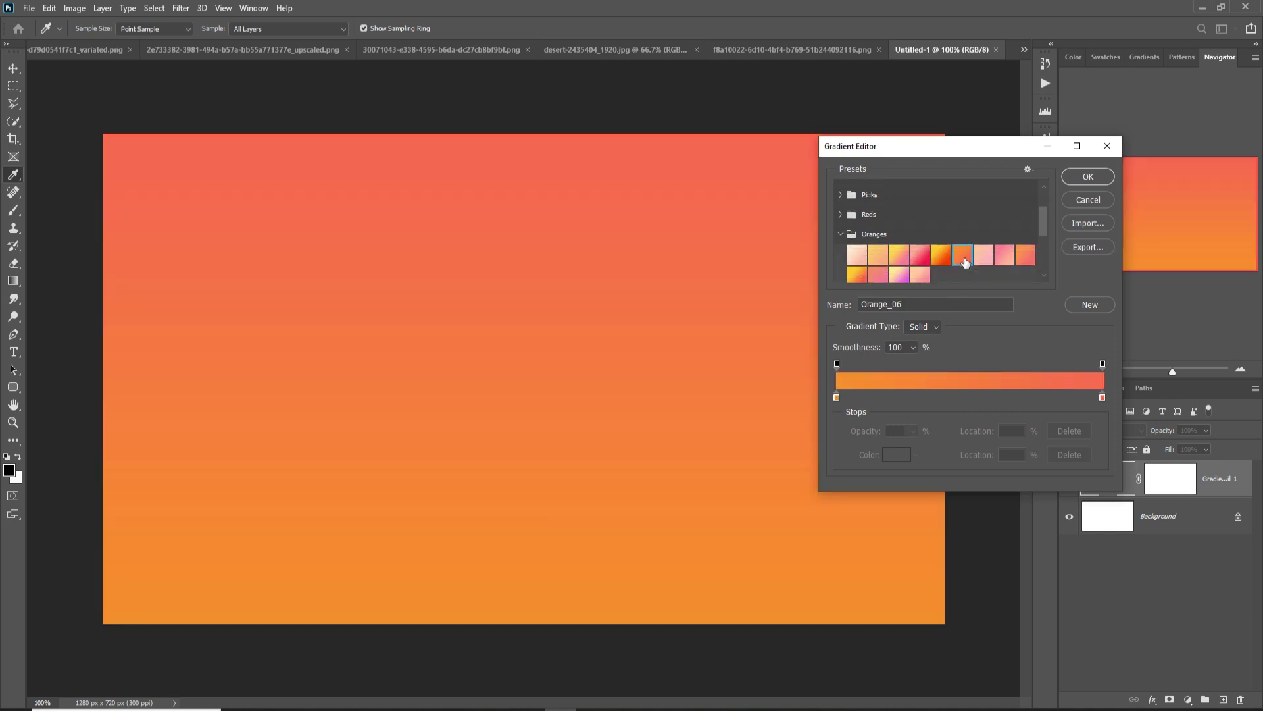
# Switch to the yellow-to-red Oranges preset and recolour the gradient's end stop to #fc7c59.
pyautogui.click(1102, 397)
pyautogui.click(896, 454)
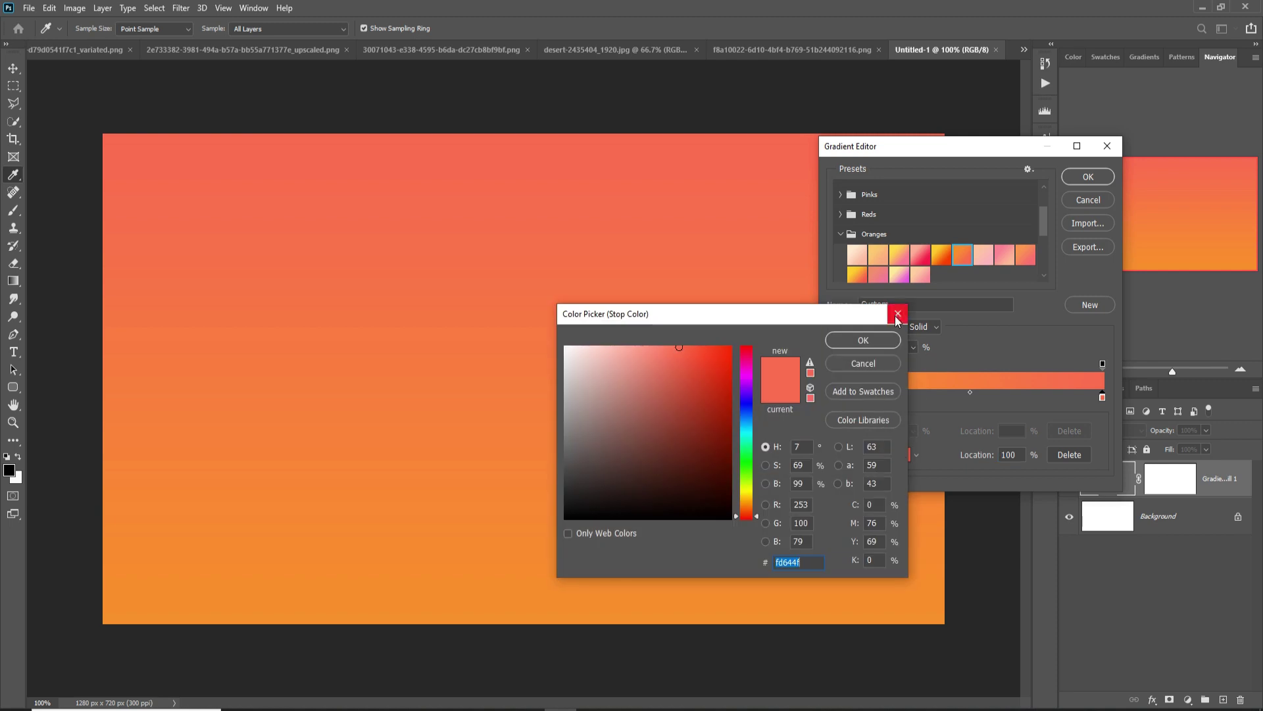
pyautogui.press('Escape')
pyautogui.click(904, 455)
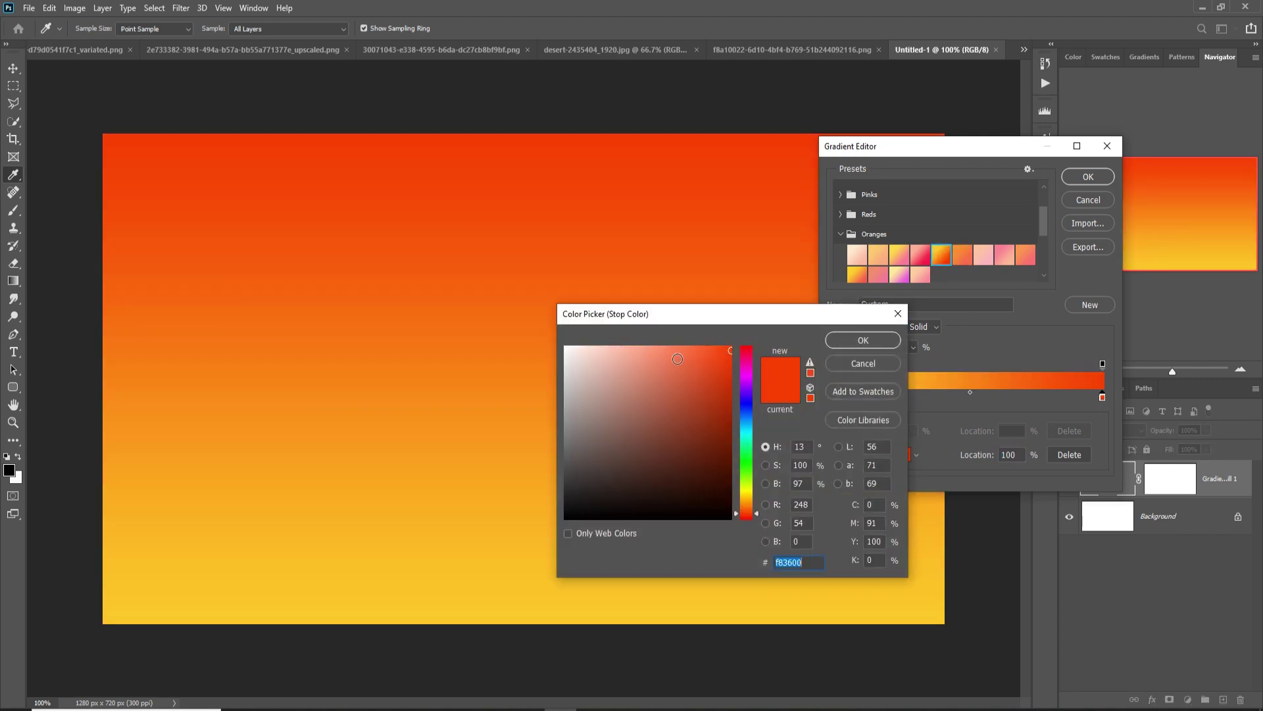
pyautogui.click(681, 354)
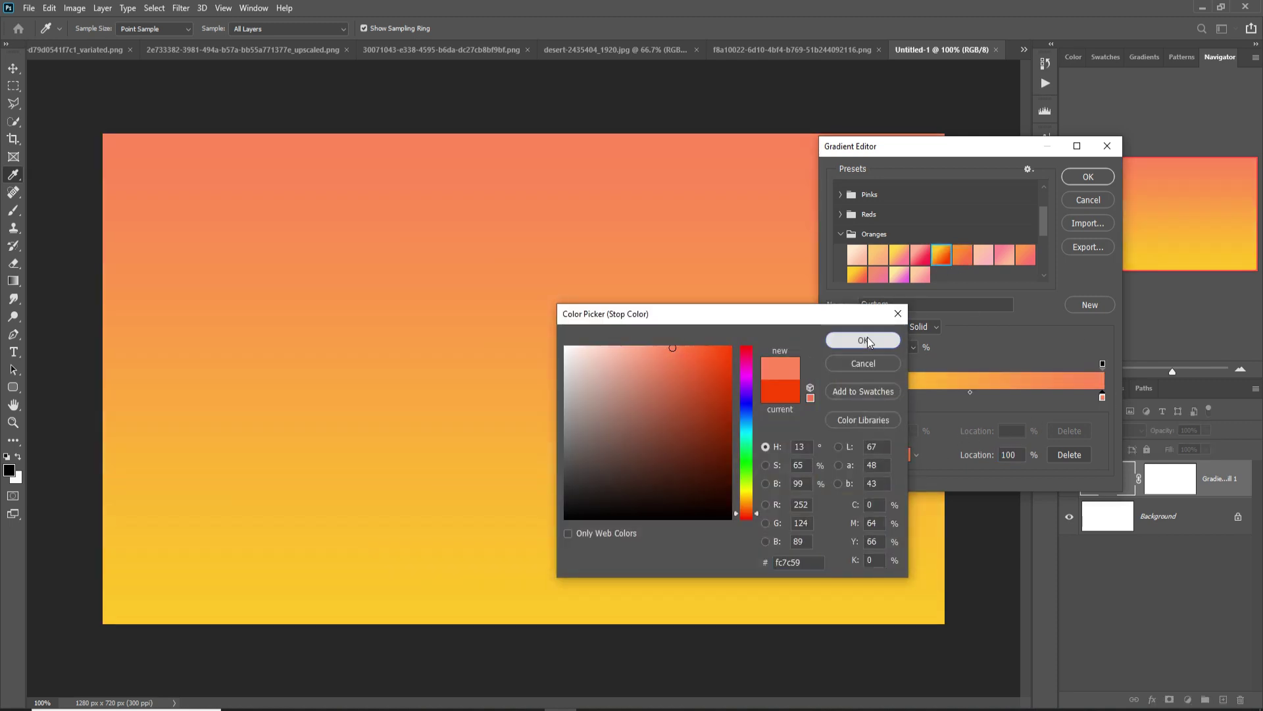
pyautogui.click(863, 340)
# Recolour the gradient's start stop to a soft light yellow.
pyautogui.click(835, 397)
pyautogui.click(896, 454)
pyautogui.moveTo(651, 355); pyautogui.dragTo(634, 347)
pyautogui.moveTo(758, 498); pyautogui.dragTo(756, 505)
pyautogui.click(864, 340)
# Recolour the gradient's end stop to a soft salmon orange and confirm the gradient fill.
pyautogui.doubleClick(1103, 397)
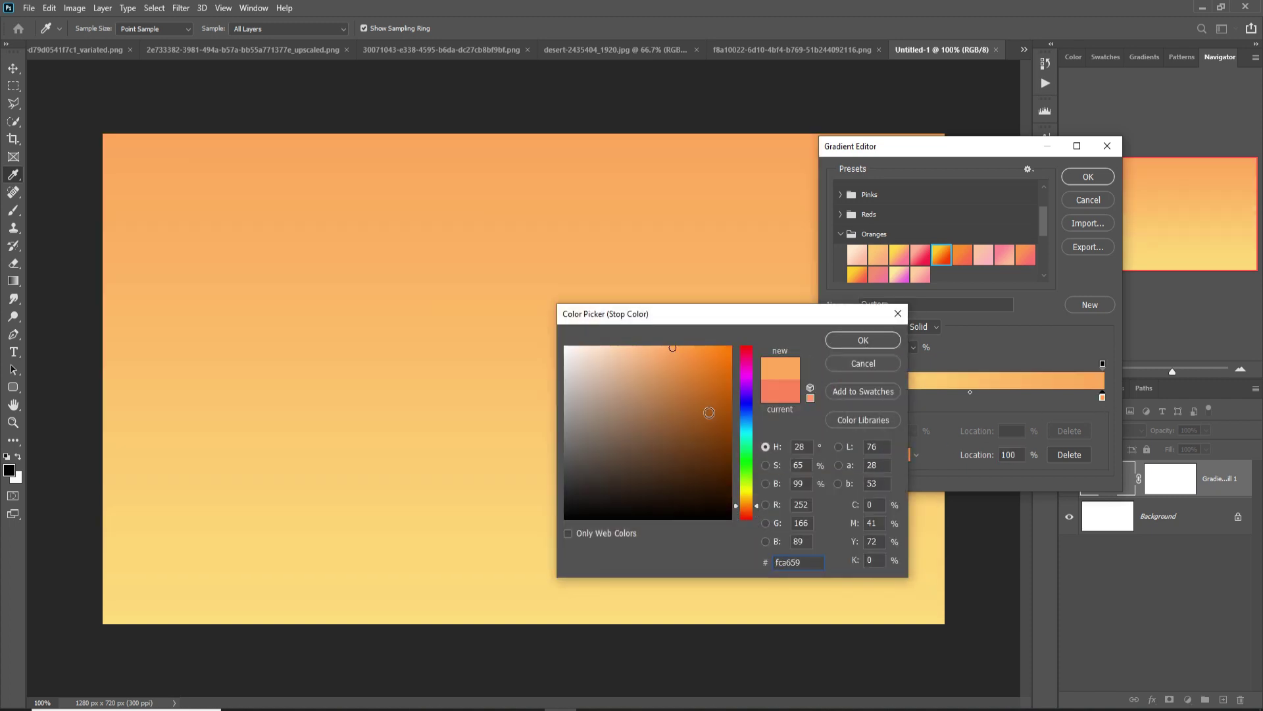
pyautogui.moveTo(662, 392); pyautogui.dragTo(664, 351)
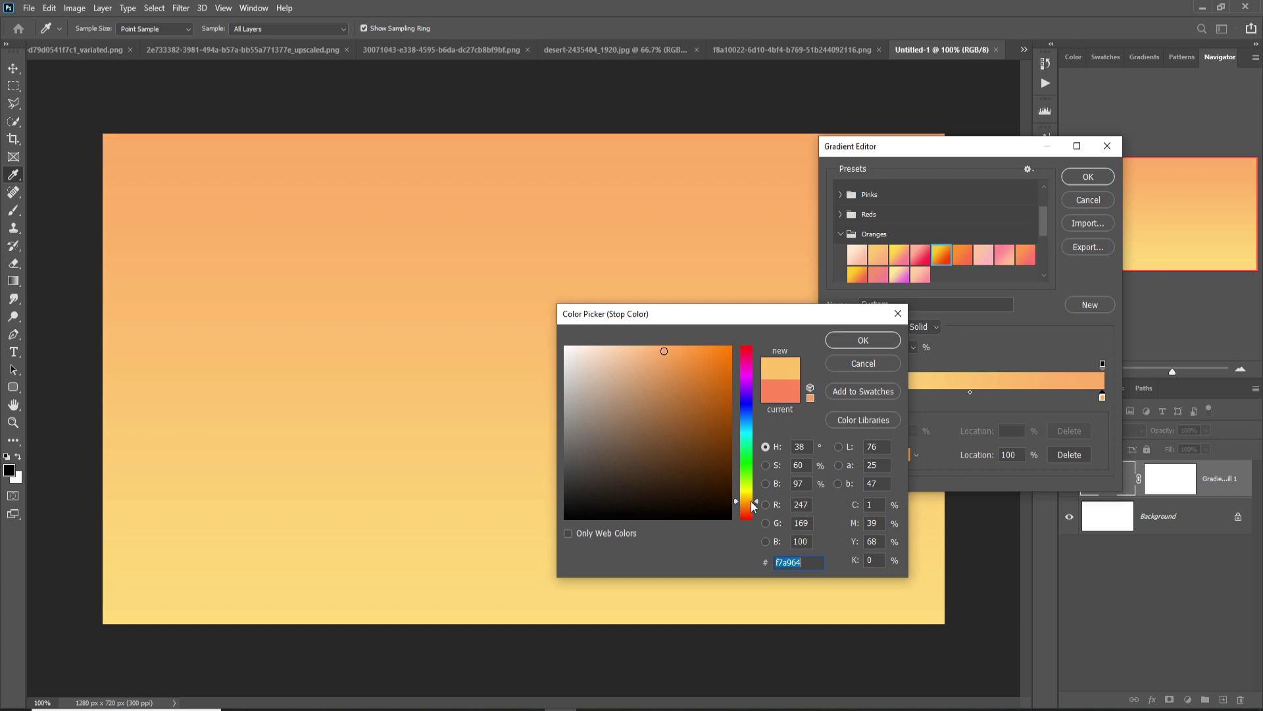
pyautogui.moveTo(755, 505); pyautogui.dragTo(755, 515)
pyautogui.click(863, 340)
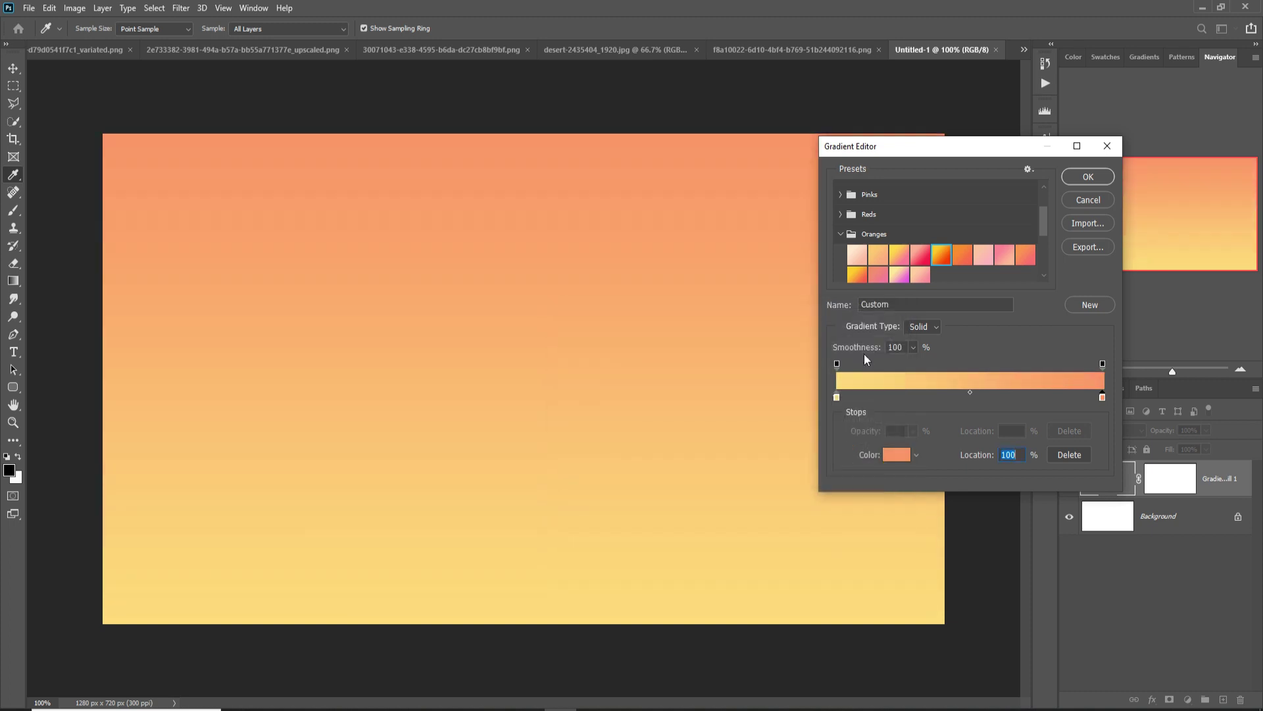
pyautogui.press('Return')
pyautogui.click(1056, 207)
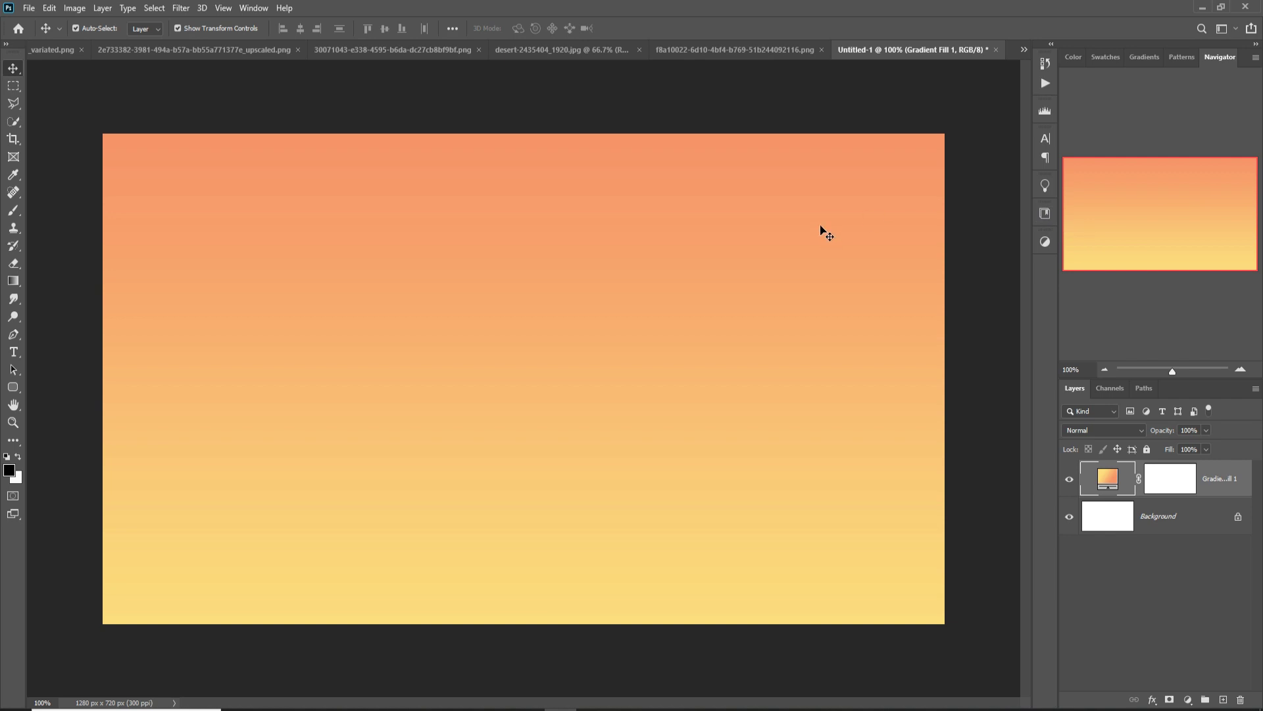
# Add a white text layer containing the capital letter D over the gradient.
pyautogui.click(14, 335)
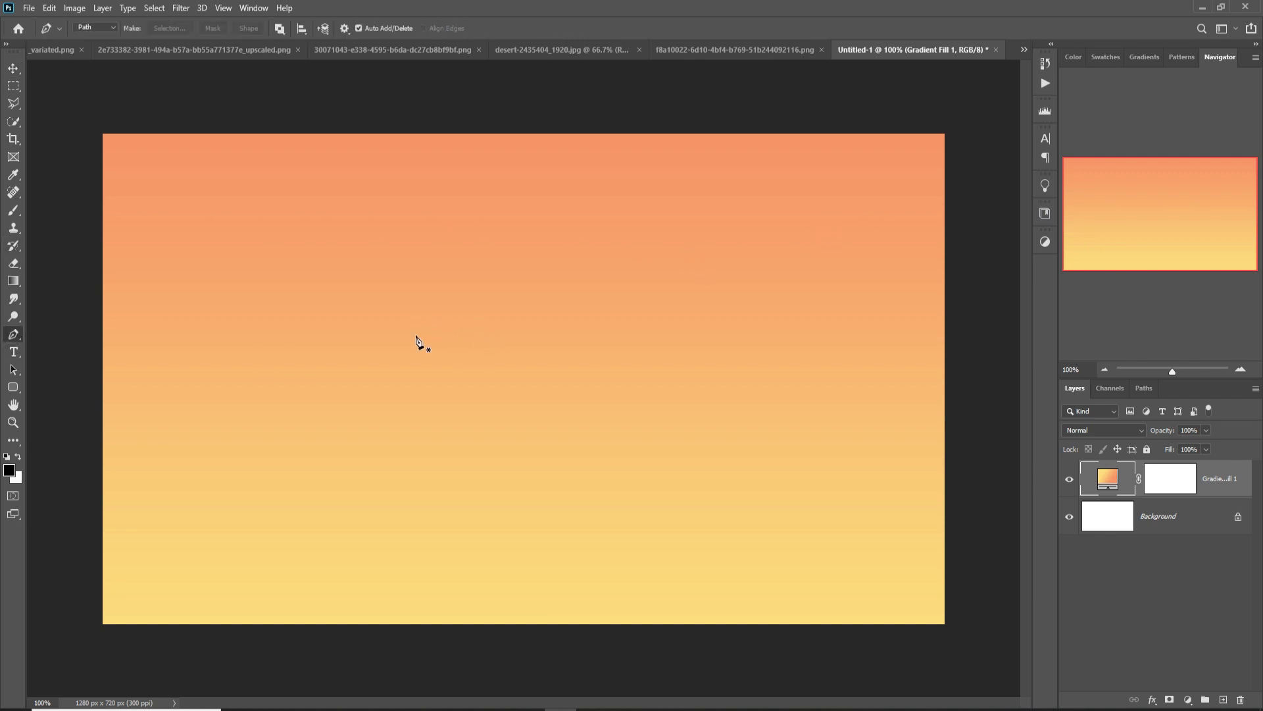
pyautogui.click(14, 353)
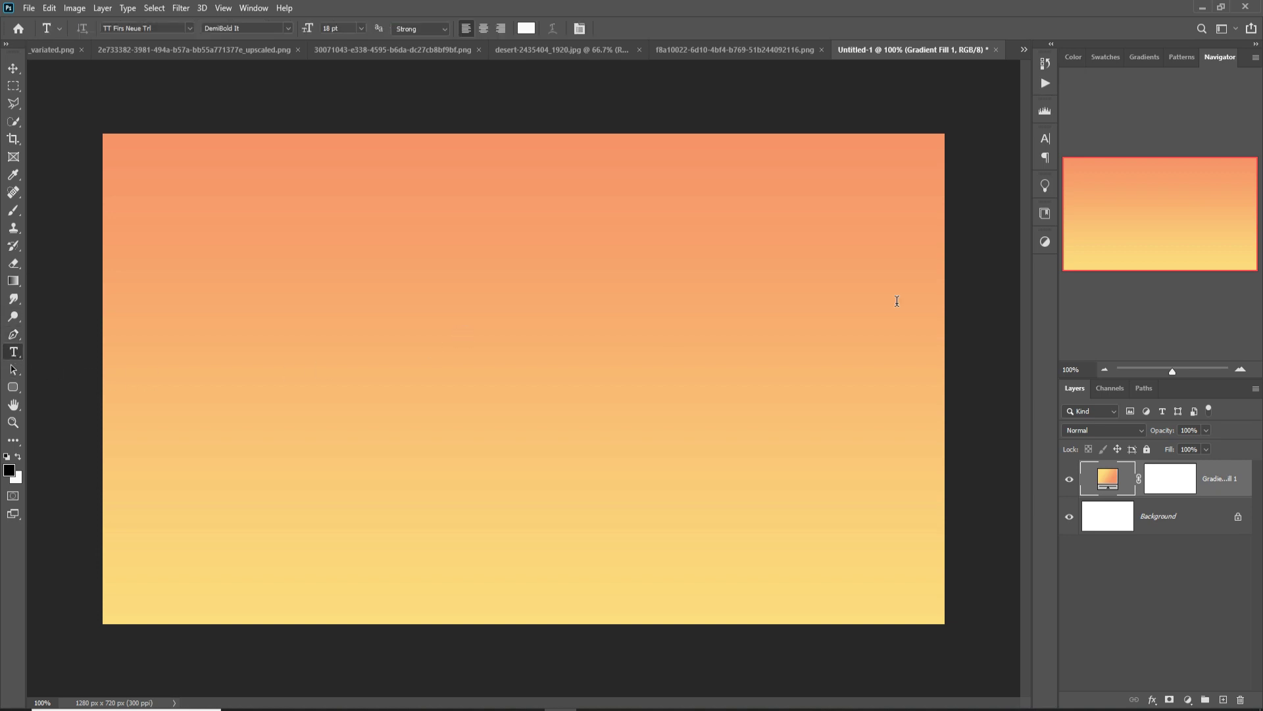
pyautogui.click(897, 301)
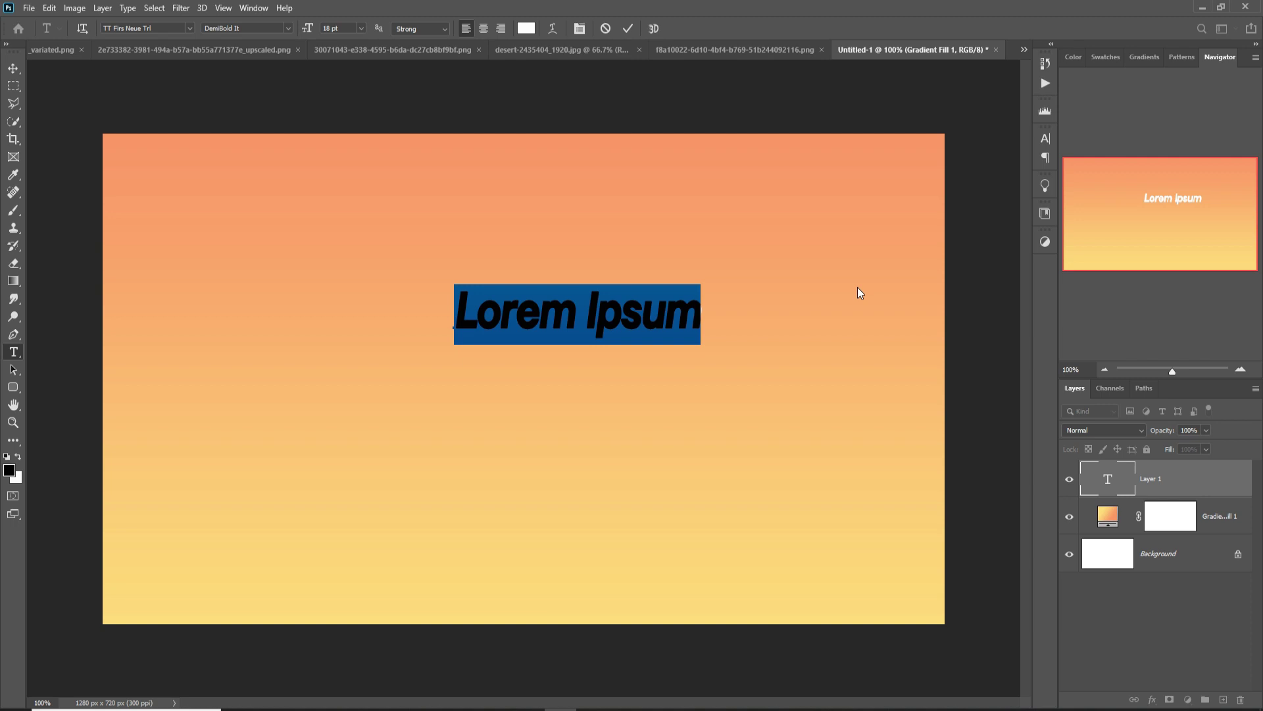
pyautogui.write('d')
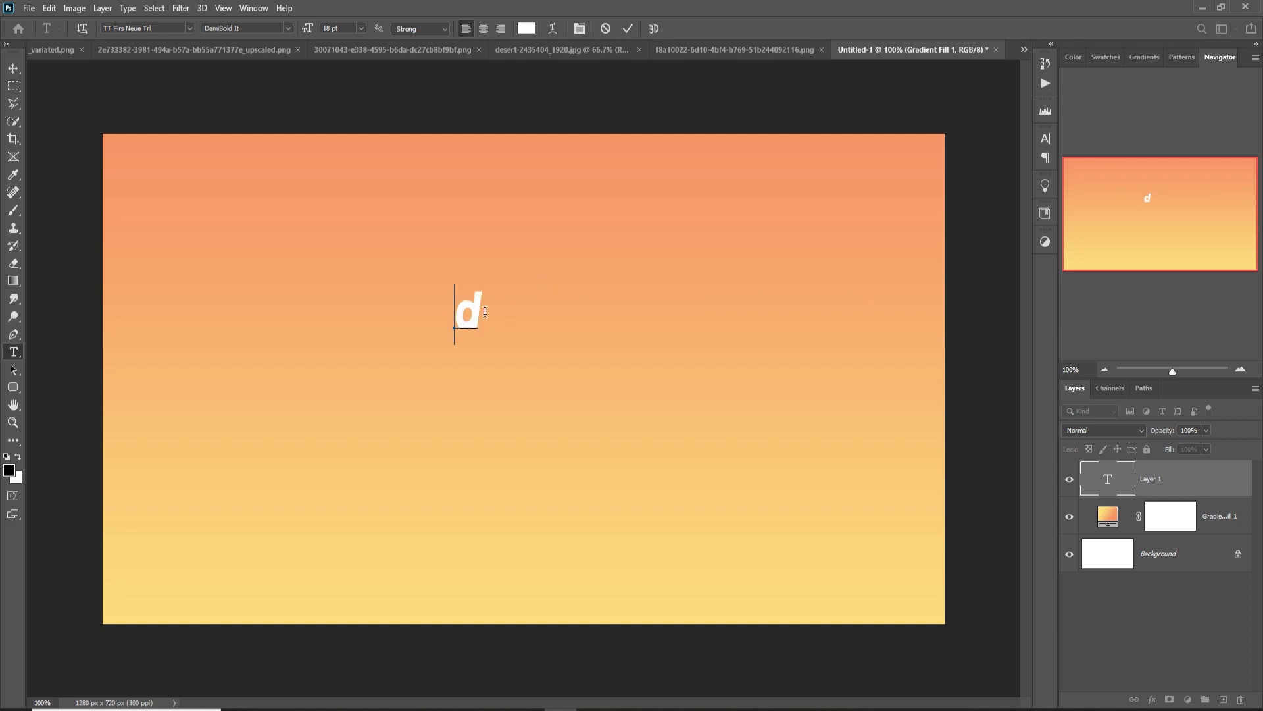
pyautogui.press('BackSpace')
pyautogui.write('D')
# Set the font of the letter D to League Spartan and commit the text.
pyautogui.doubleClick(485, 311)
pyautogui.click(189, 27)
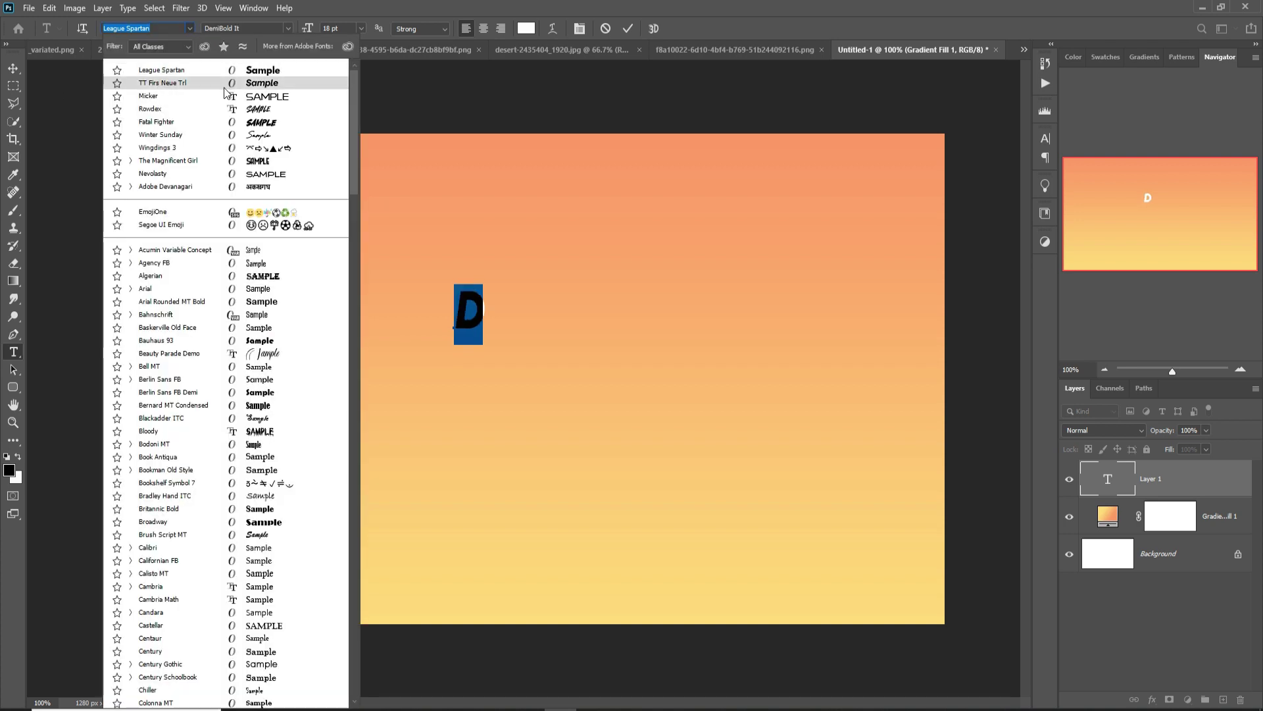
pyautogui.hotkey('ctrl', 'Return')
# Scale the letter D up to about 685% and place it at the horizontal centre of the canvas.
pyautogui.hotkey('ctrl', 't')
pyautogui.moveTo(484, 285); pyautogui.dragTo(642, 198)
pyautogui.moveTo(540, 368); pyautogui.dragTo(591, 301)
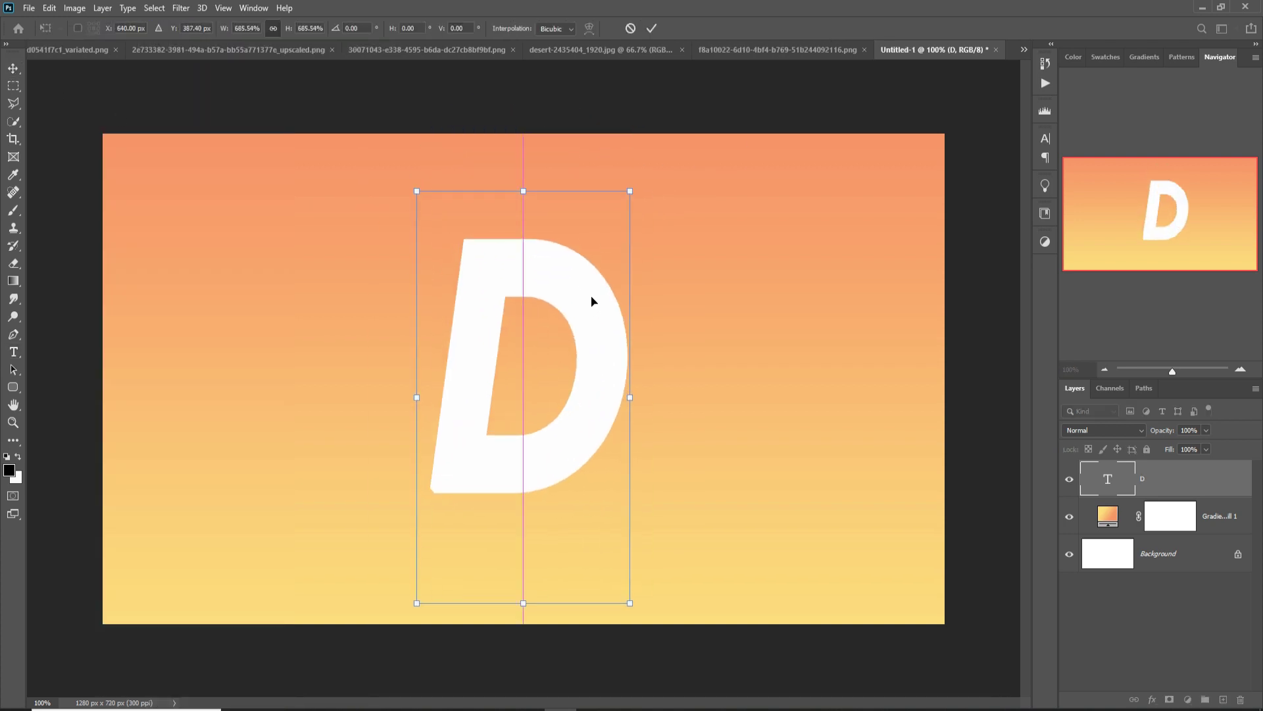
pyautogui.press('Return')
# Recolour the gradient fill's stops to blend from grey-brown at the bottom to slate blue at the top.
pyautogui.doubleClick(1108, 516)
pyautogui.click(960, 208)
pyautogui.doubleClick(837, 398)
pyautogui.moveTo(757, 498); pyautogui.dragTo(758, 516)
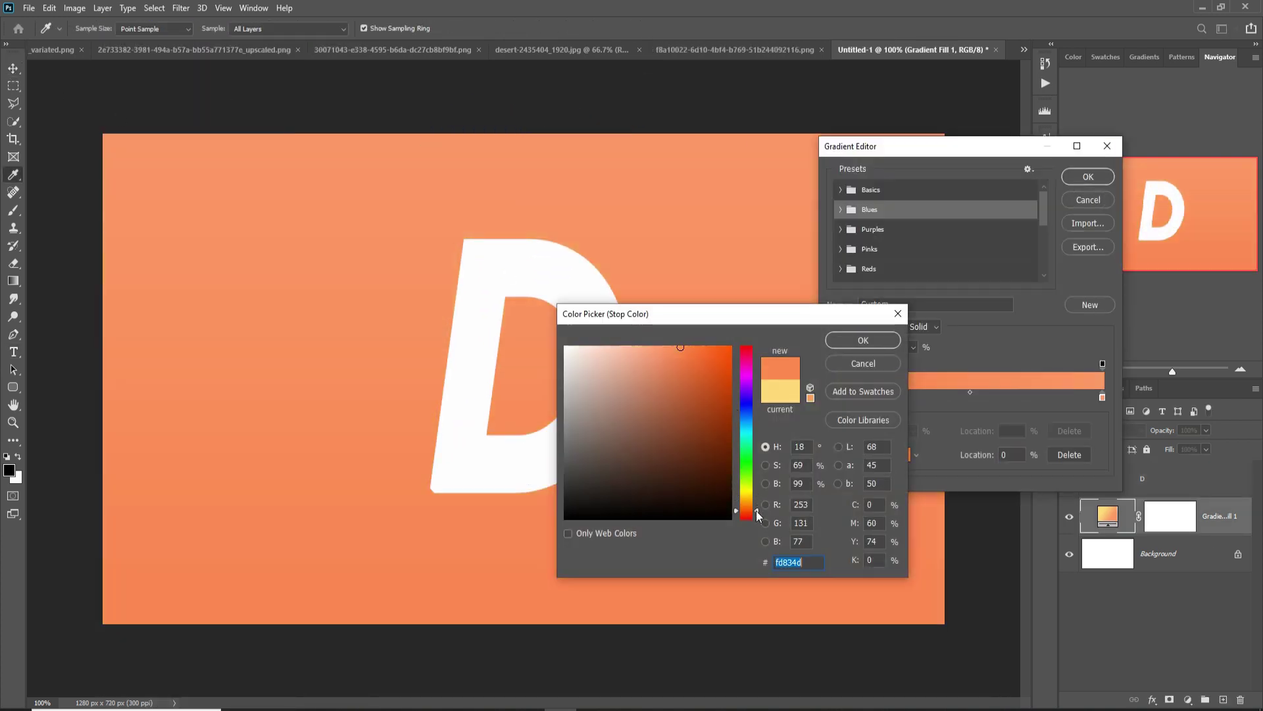
pyautogui.click(864, 340)
pyautogui.click(898, 454)
pyautogui.click(628, 447)
pyautogui.click(863, 339)
pyautogui.click(1088, 176)
pyautogui.click(1057, 203)
# Enlarge the letter D slightly and reposition it near the middle of the canvas.
pyautogui.click(1171, 478)
pyautogui.press('v')
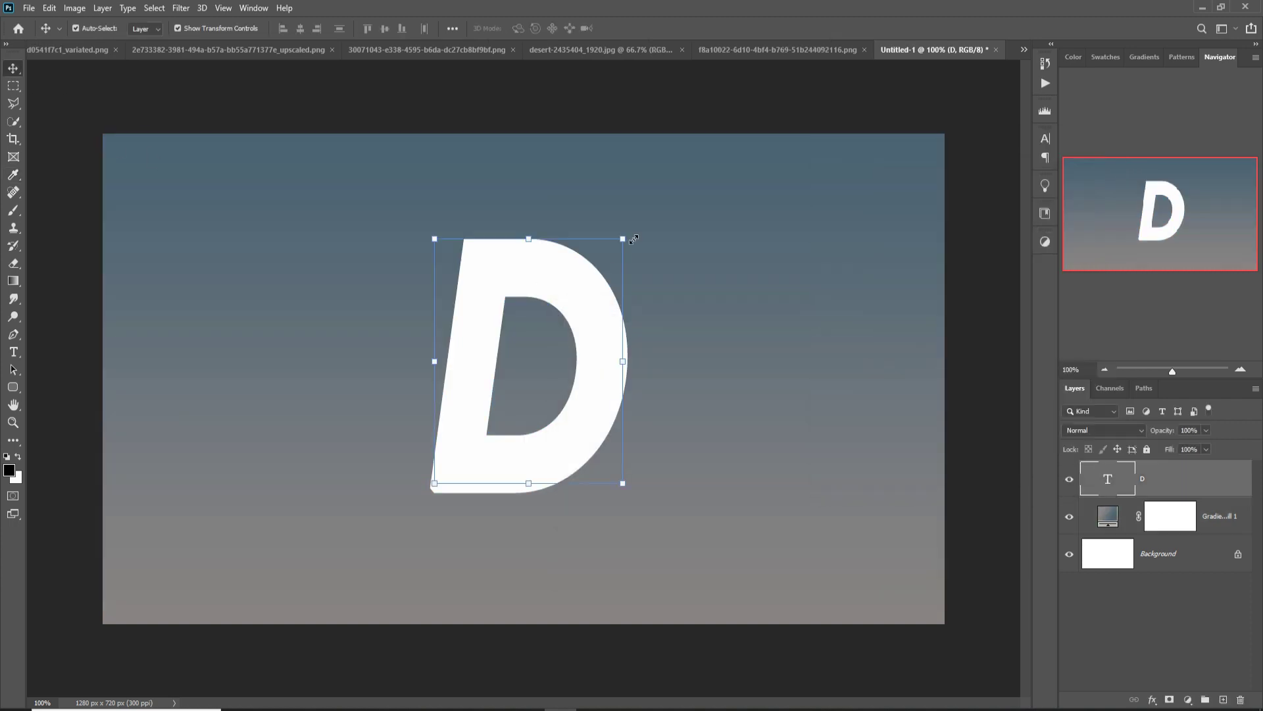
pyautogui.moveTo(633, 238); pyautogui.dragTo(631, 165)
pyautogui.moveTo(588, 284); pyautogui.dragTo(606, 306)
pyautogui.click(651, 28)
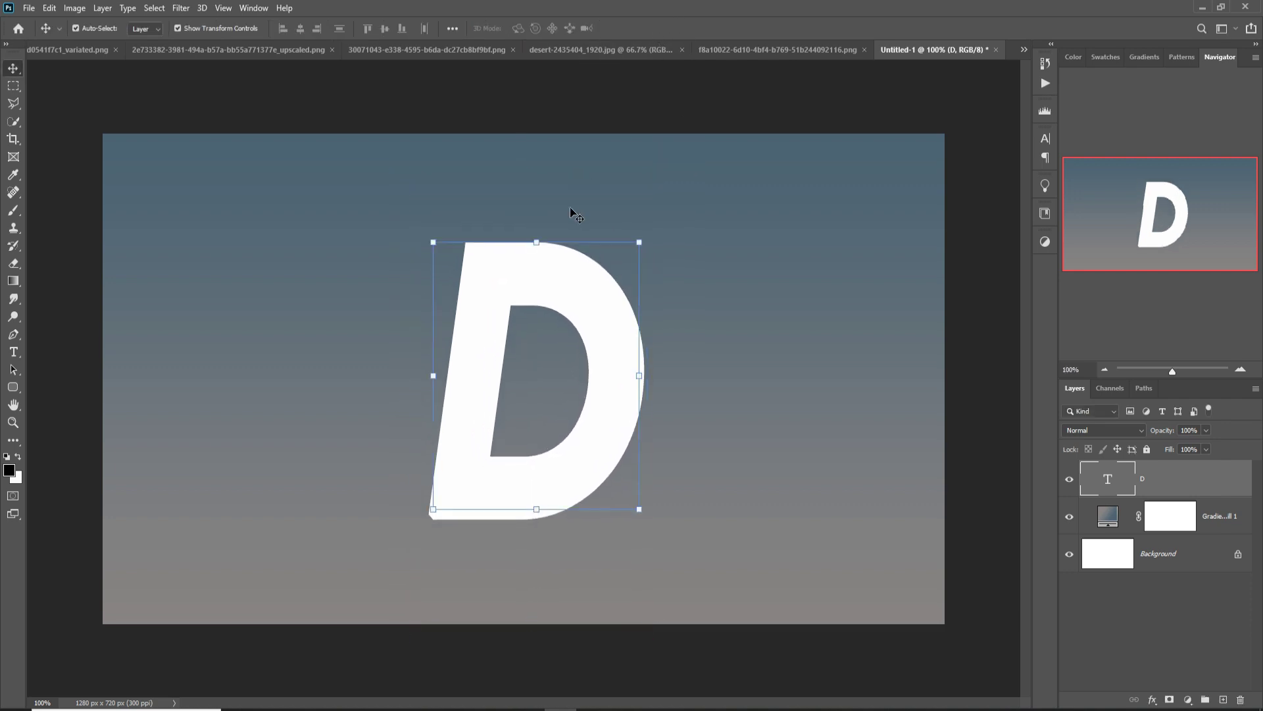
# Create a 3D extrusion from the D text layer and switch to the 3D workspace.
pyautogui.click(204, 9)
pyautogui.click(215, 103)
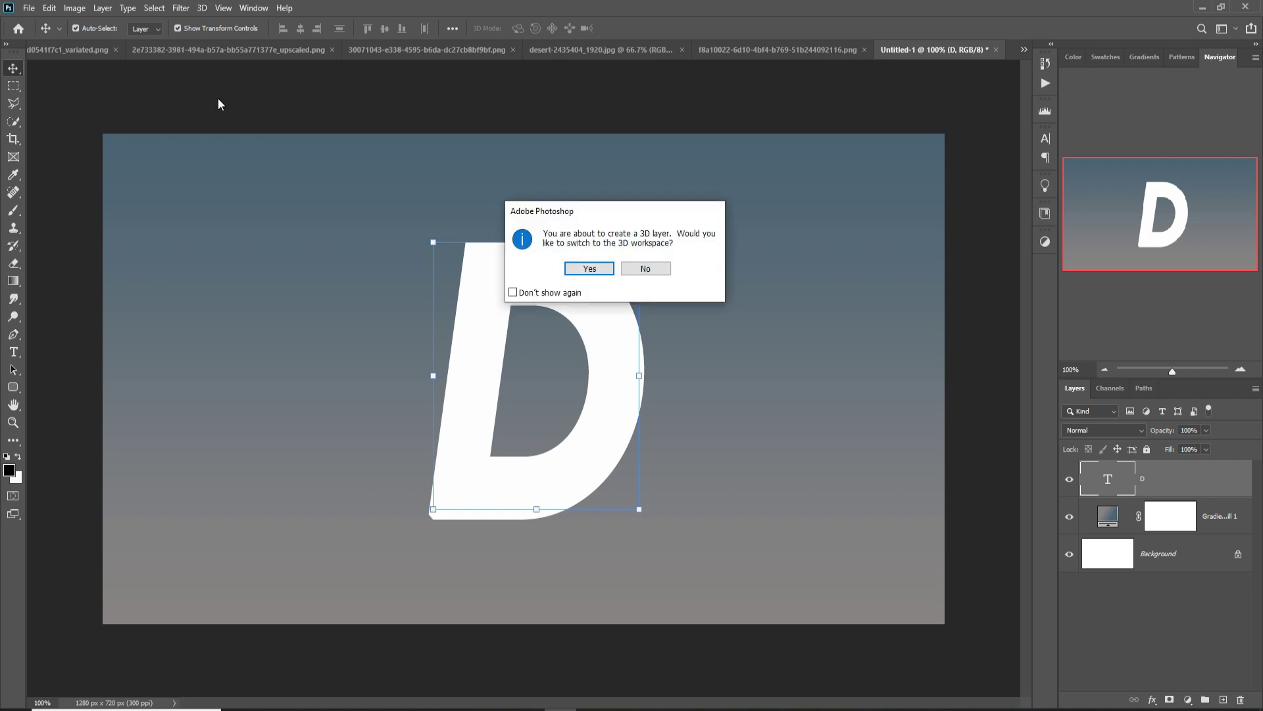
pyautogui.click(599, 267)
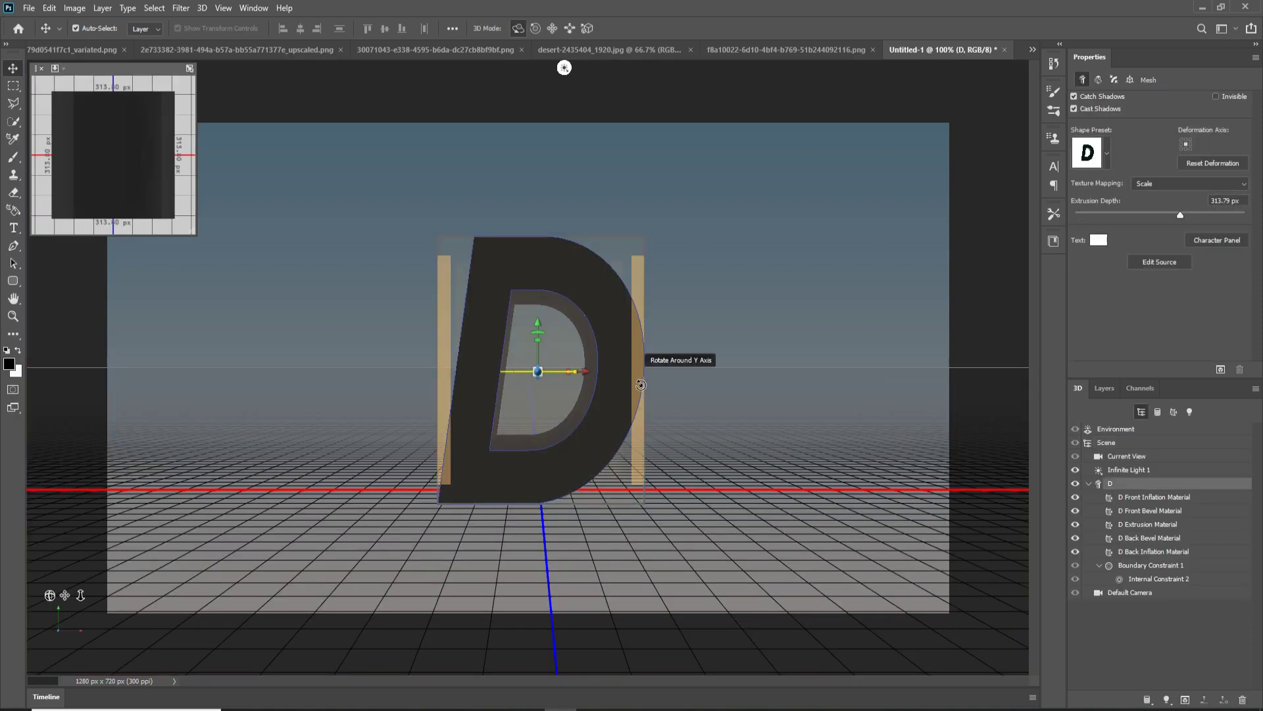
# Rotate the 3D letter D slightly around its Y axis so its left side shows, keeping the mesh selected.
pyautogui.moveTo(640, 385); pyautogui.dragTo(642, 386)
pyautogui.moveTo(714, 372); pyautogui.dragTo(763, 373)
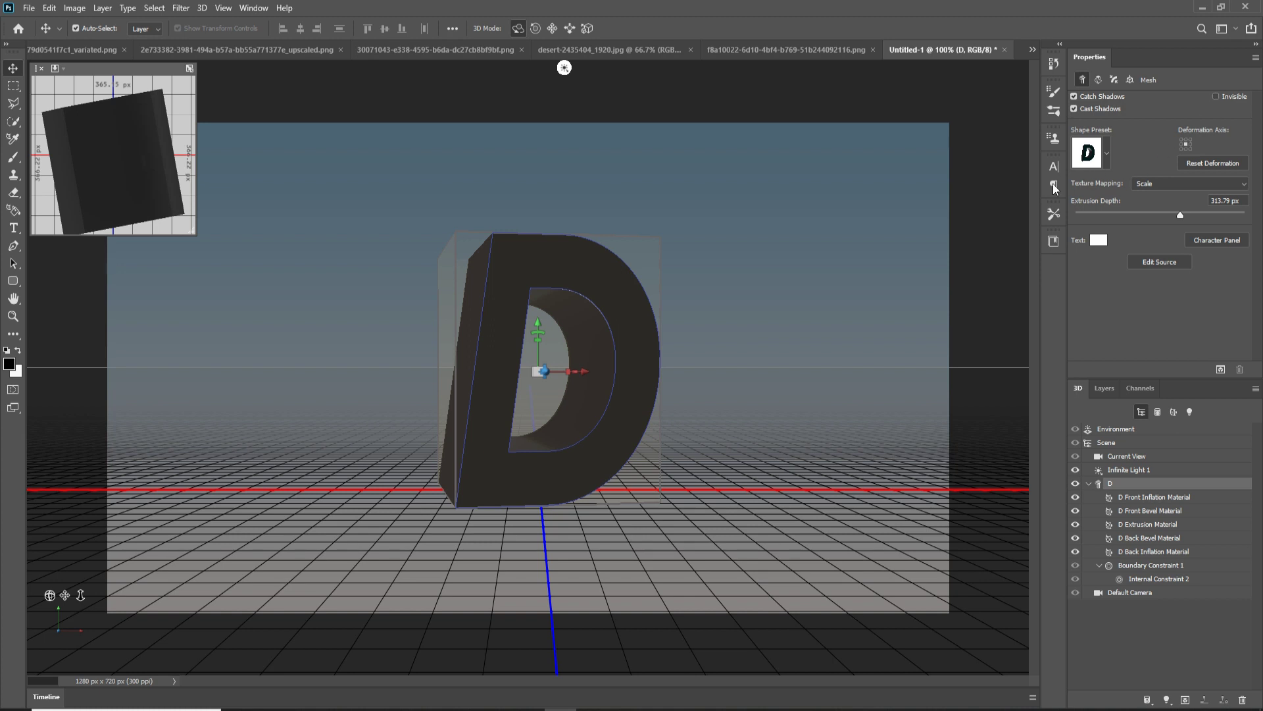
pyautogui.click(549, 326)
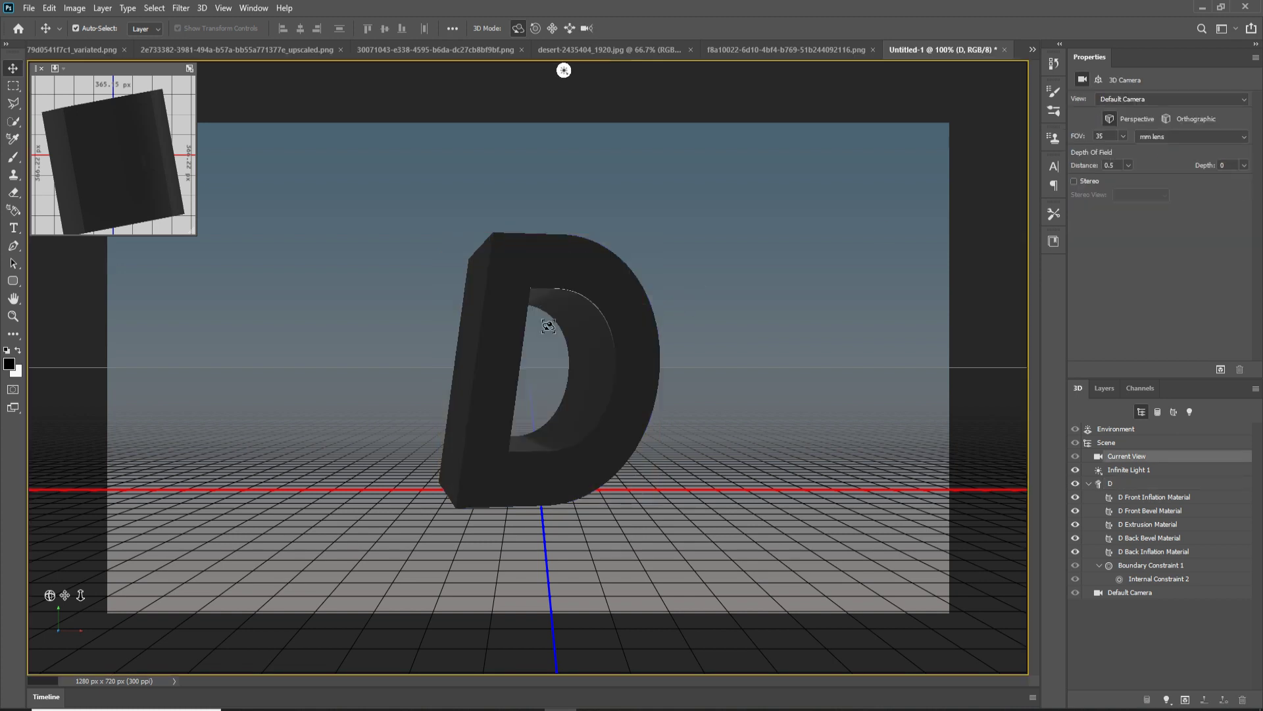
pyautogui.click(527, 343)
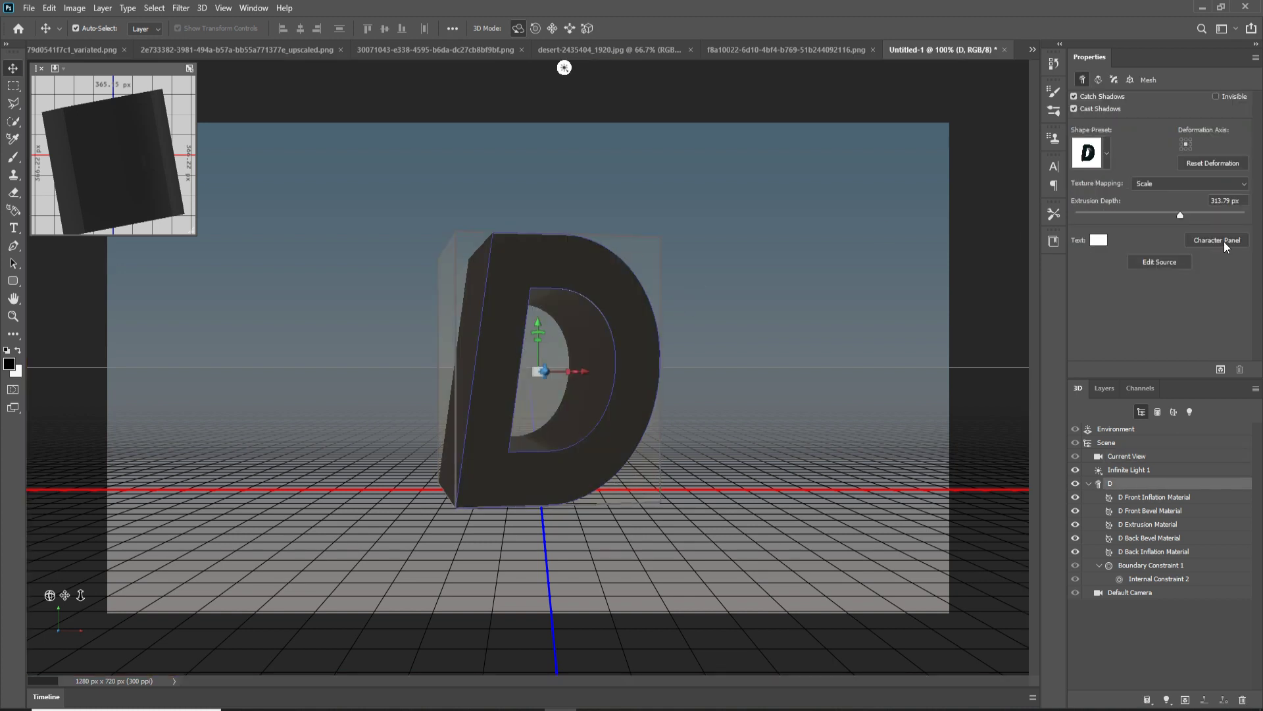
# Apply the polished gold metal material preset to the D Extrusion Material.
pyautogui.click(595, 363)
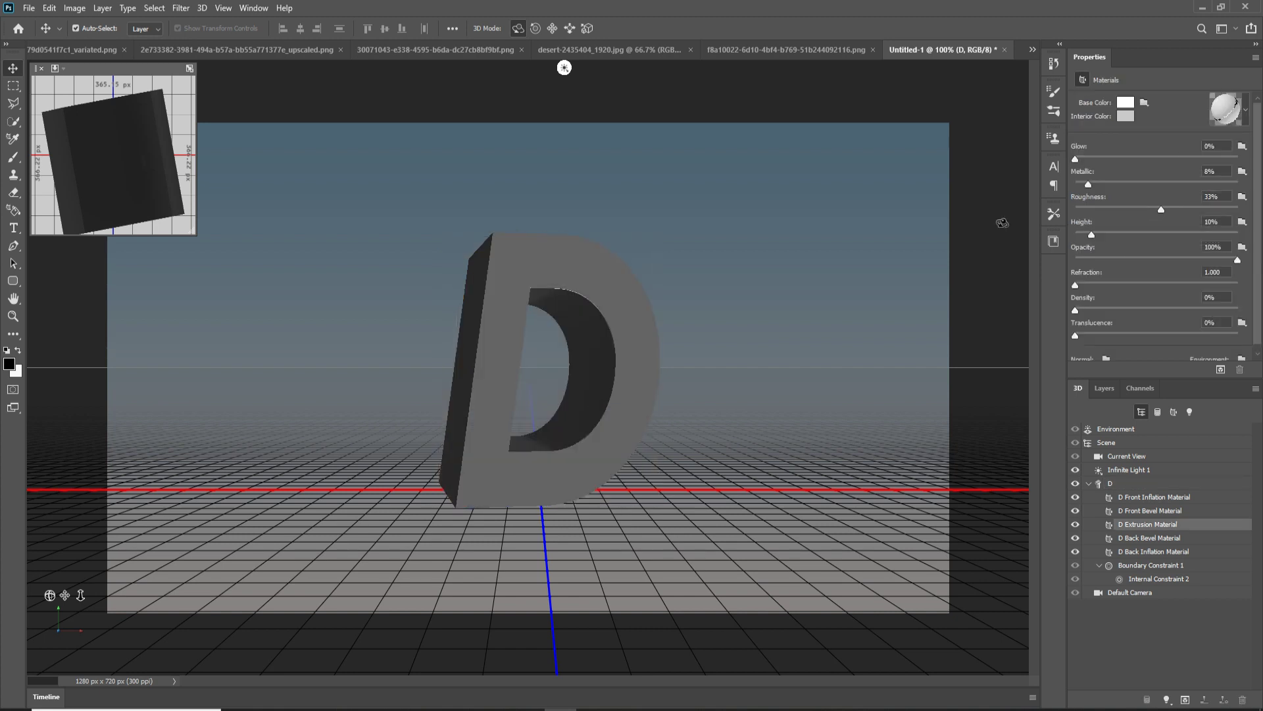
pyautogui.click(1246, 111)
pyautogui.scroll(-5, 1217, 171)
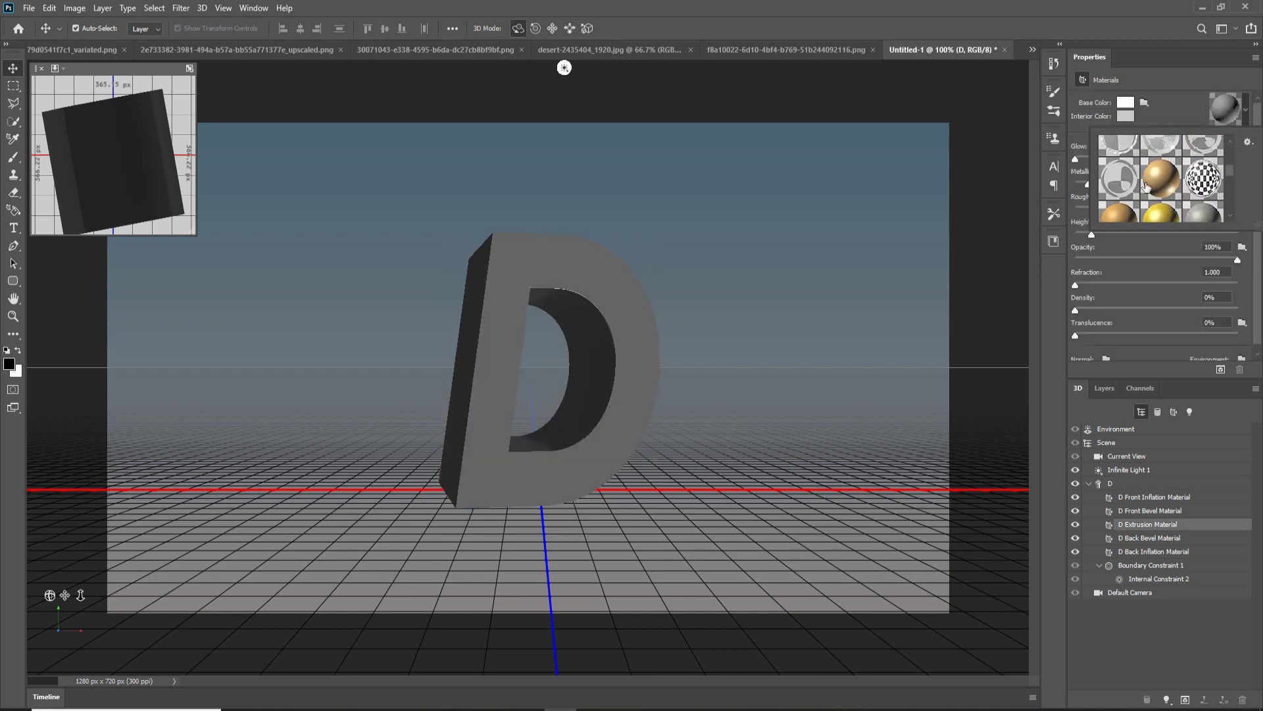
pyautogui.click(1159, 181)
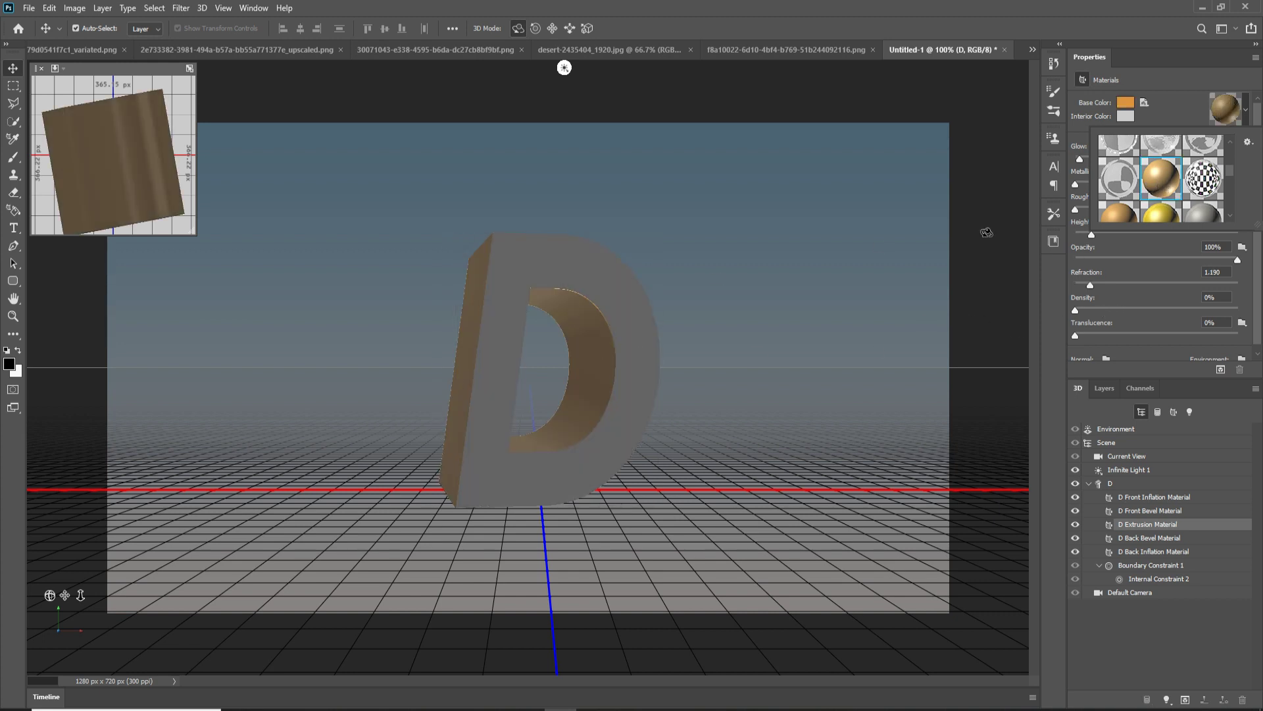
# Render the 3D letter D layer with its gold extrusion material.
pyautogui.click(204, 10)
pyautogui.click(203, 9)
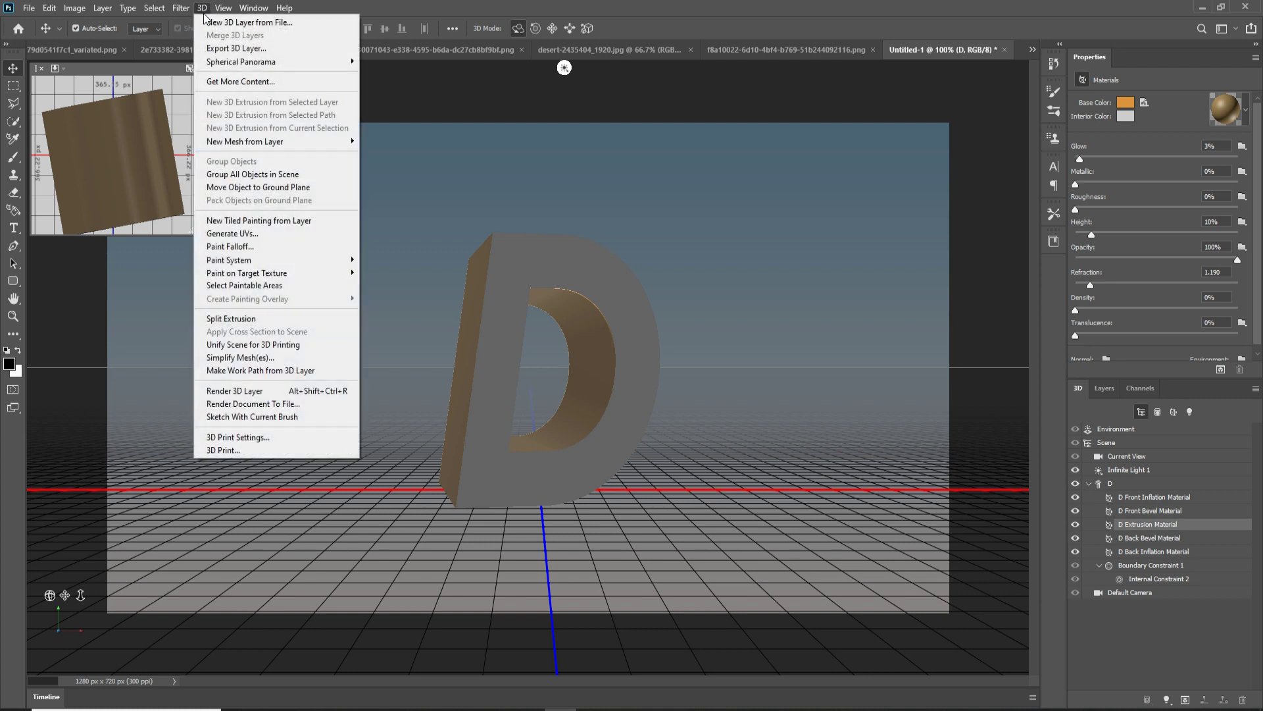
pyautogui.click(224, 393)
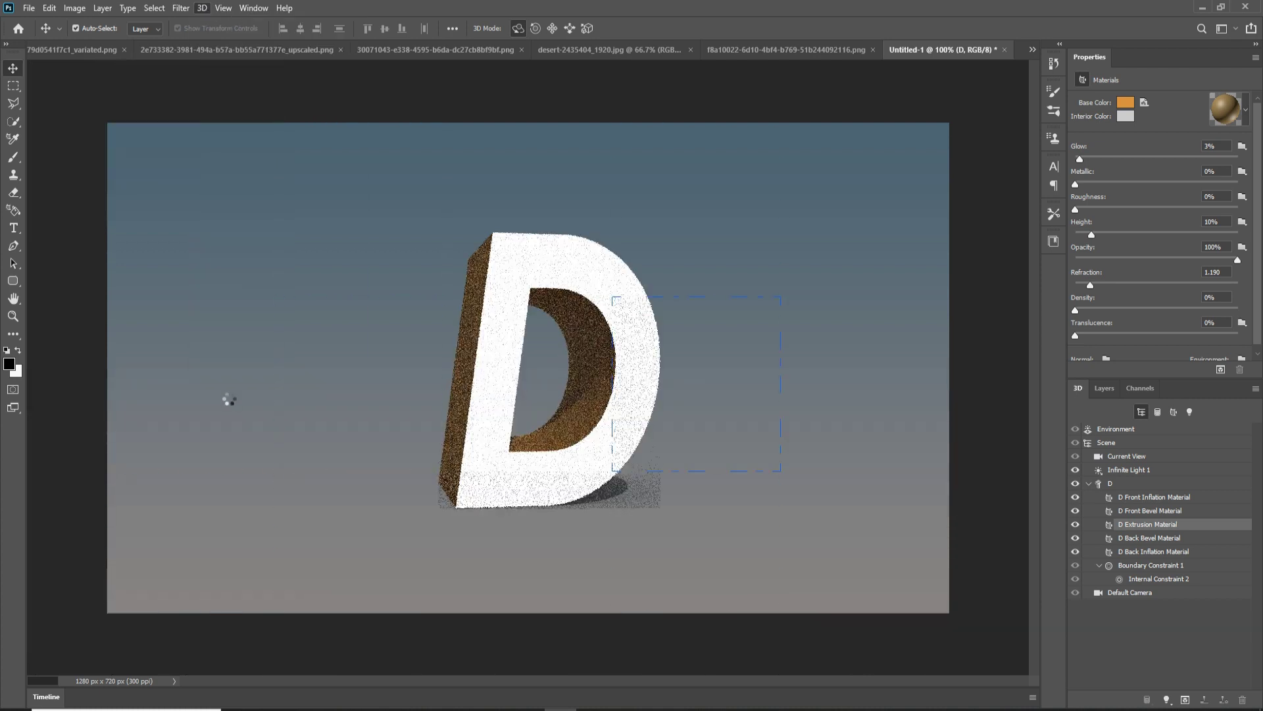
pyautogui.click(573, 368)
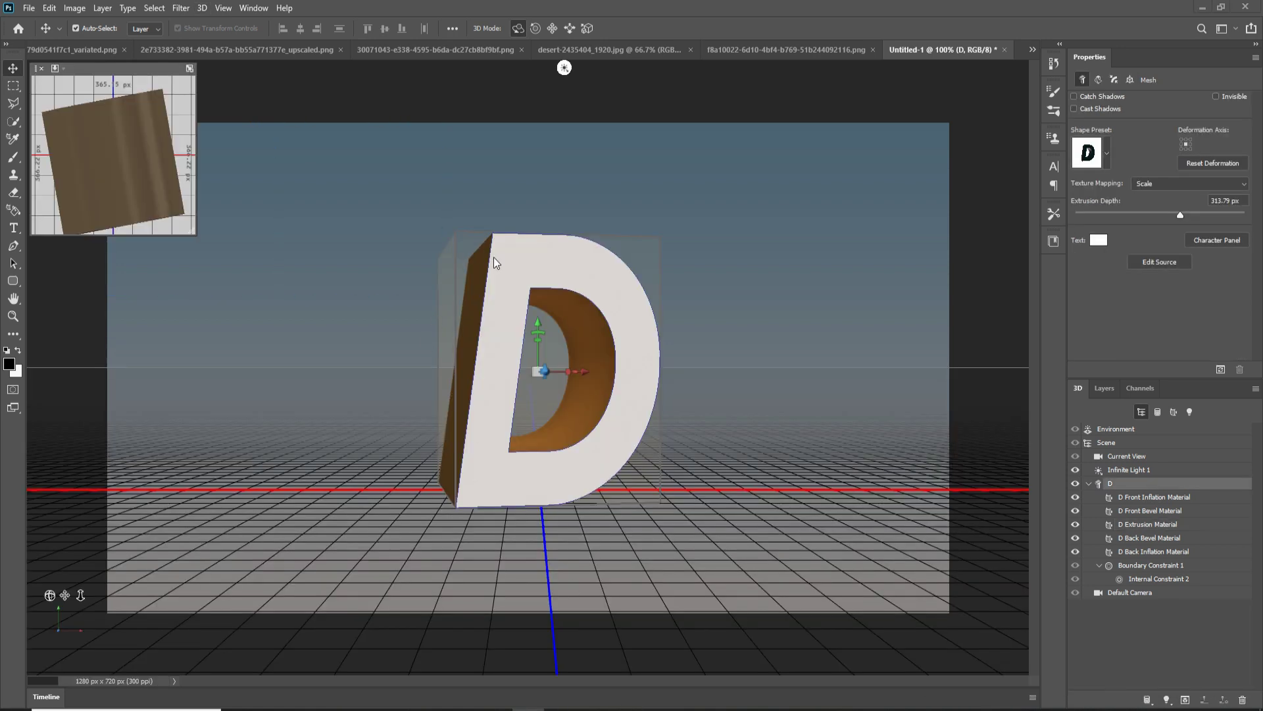
# Add an empty layer above the 3D letter D and merge the two into one pixel layer.
pyautogui.click(1100, 389)
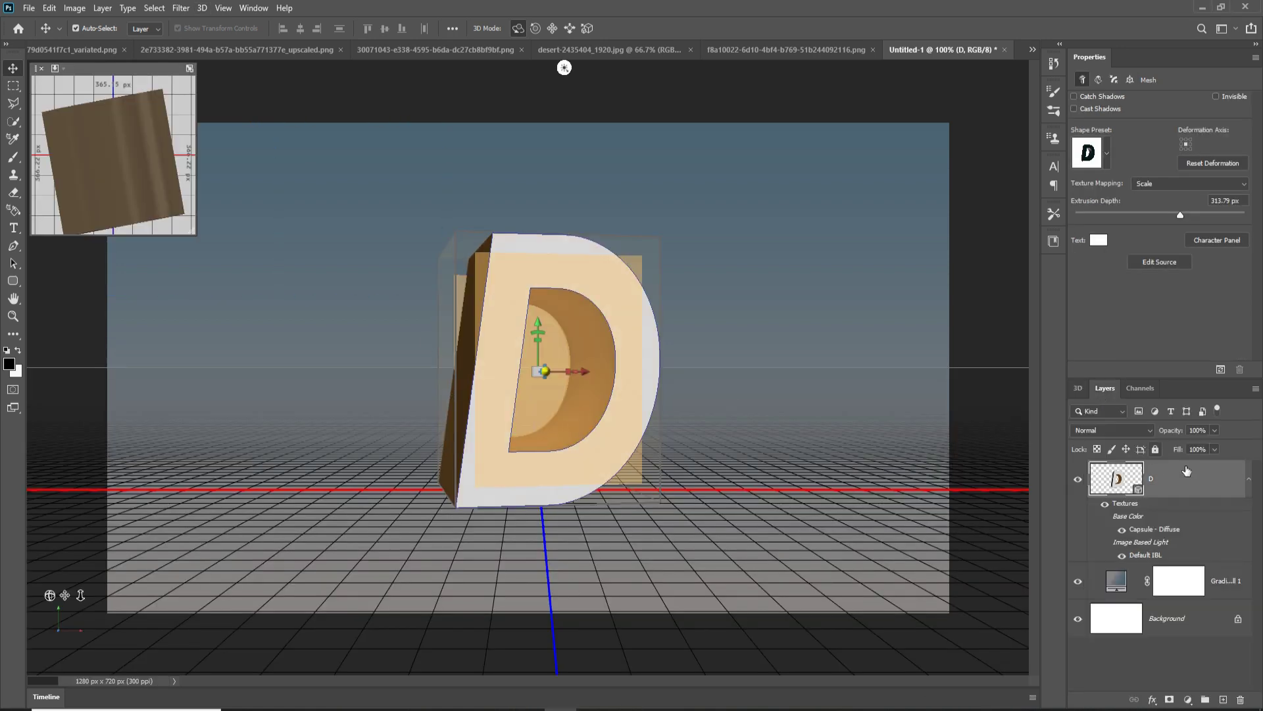
pyautogui.click(1223, 699)
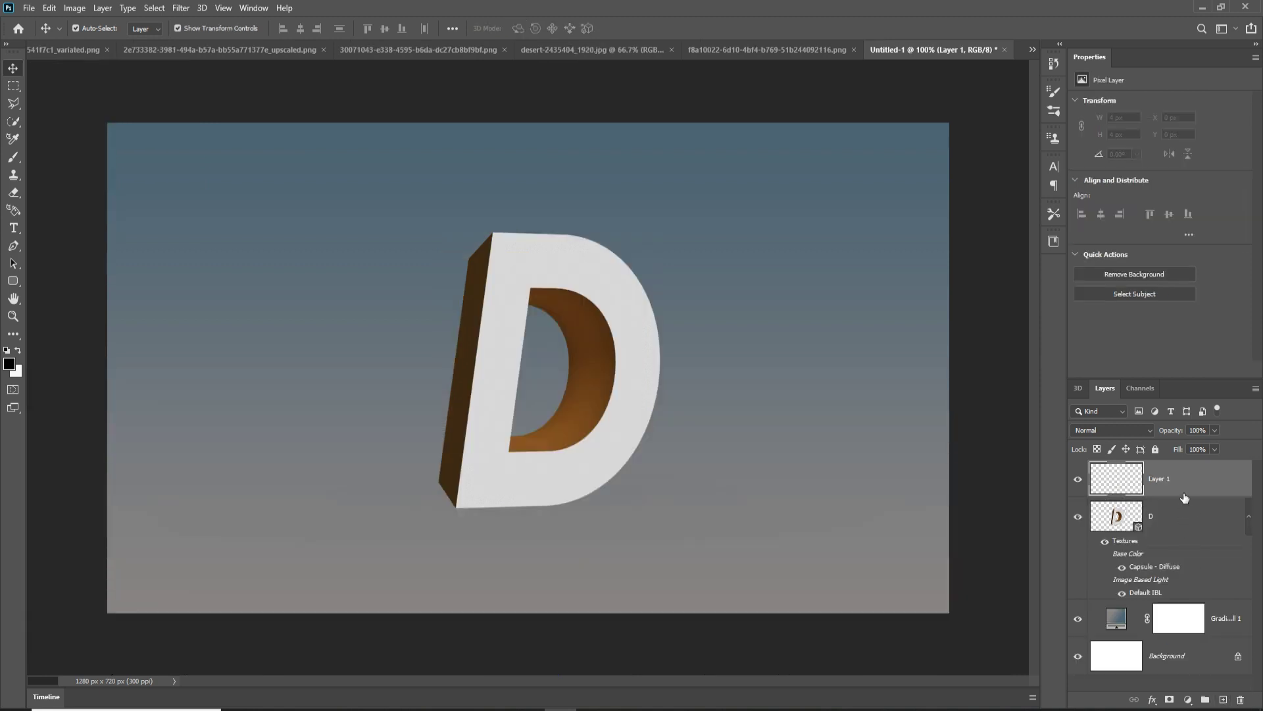
pyautogui.keyDown('shift'); pyautogui.click(1184, 512); pyautogui.keyUp('shift')
pyautogui.rightClick(1181, 483)
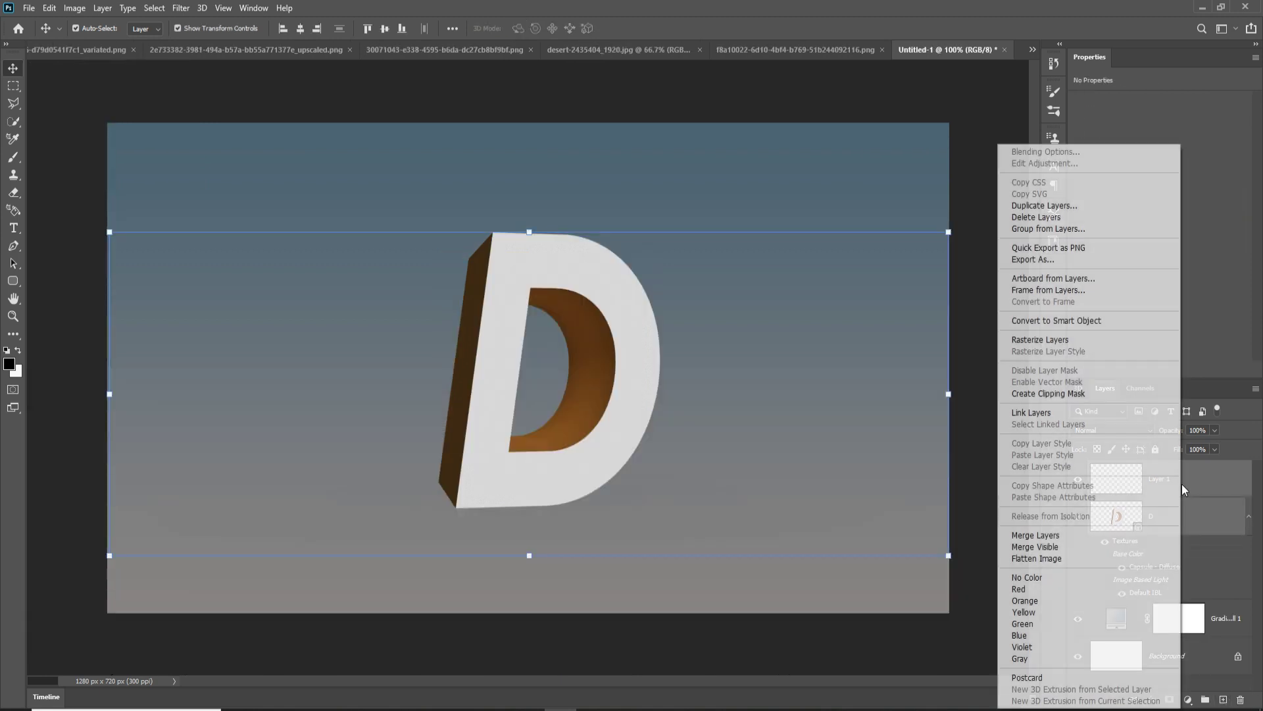
pyautogui.click(1034, 535)
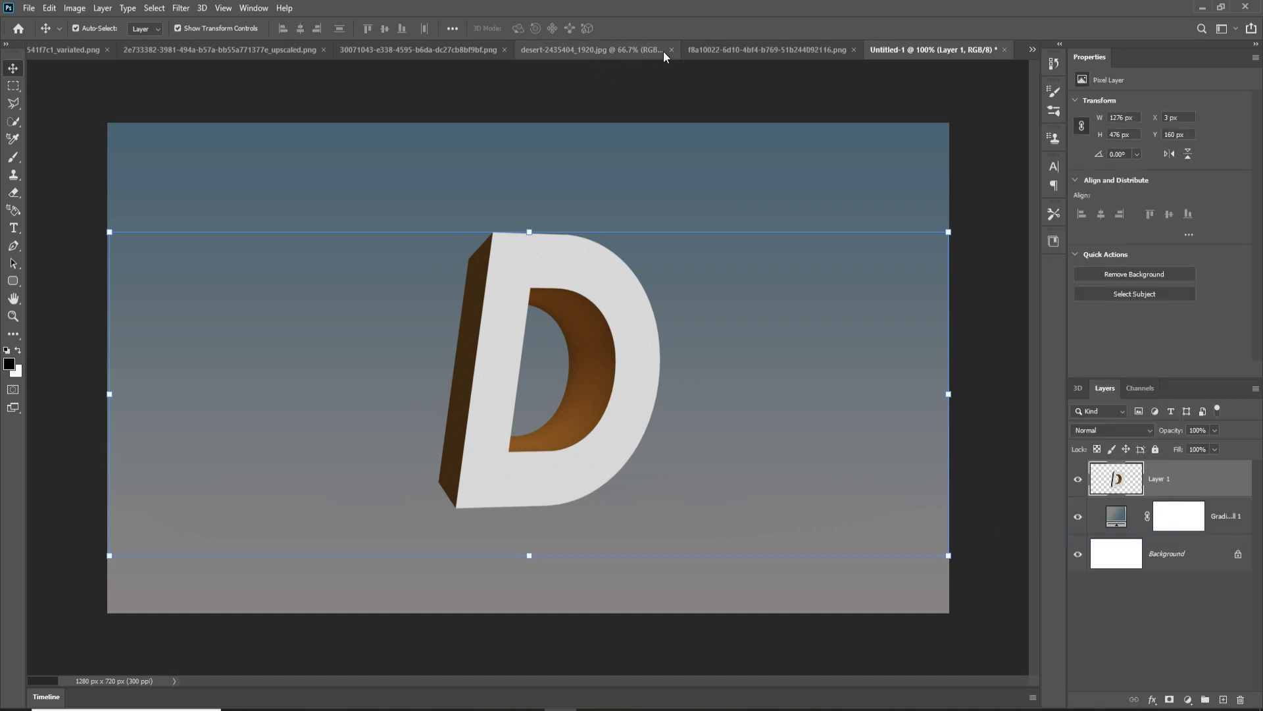
# Look through the open image documents and bring up the dunes photo desert-2435404_1920.jpg.
pyautogui.click(732, 49)
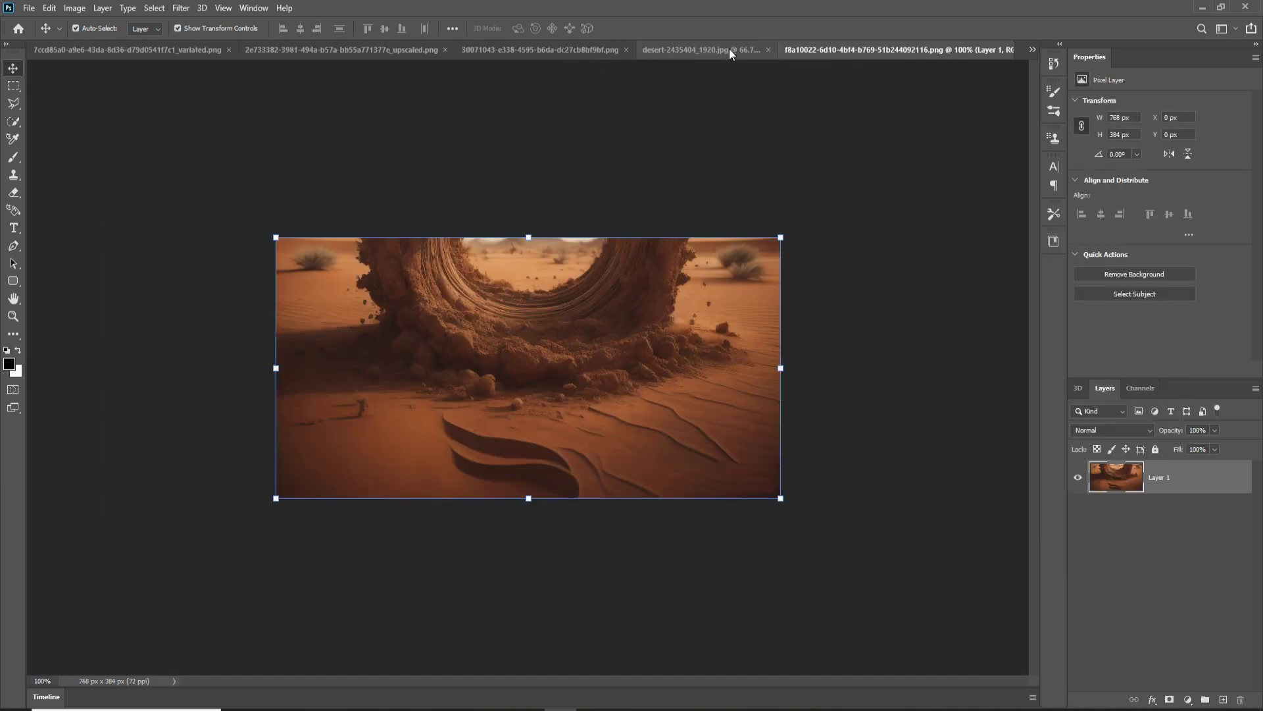
pyautogui.click(555, 53)
pyautogui.click(373, 55)
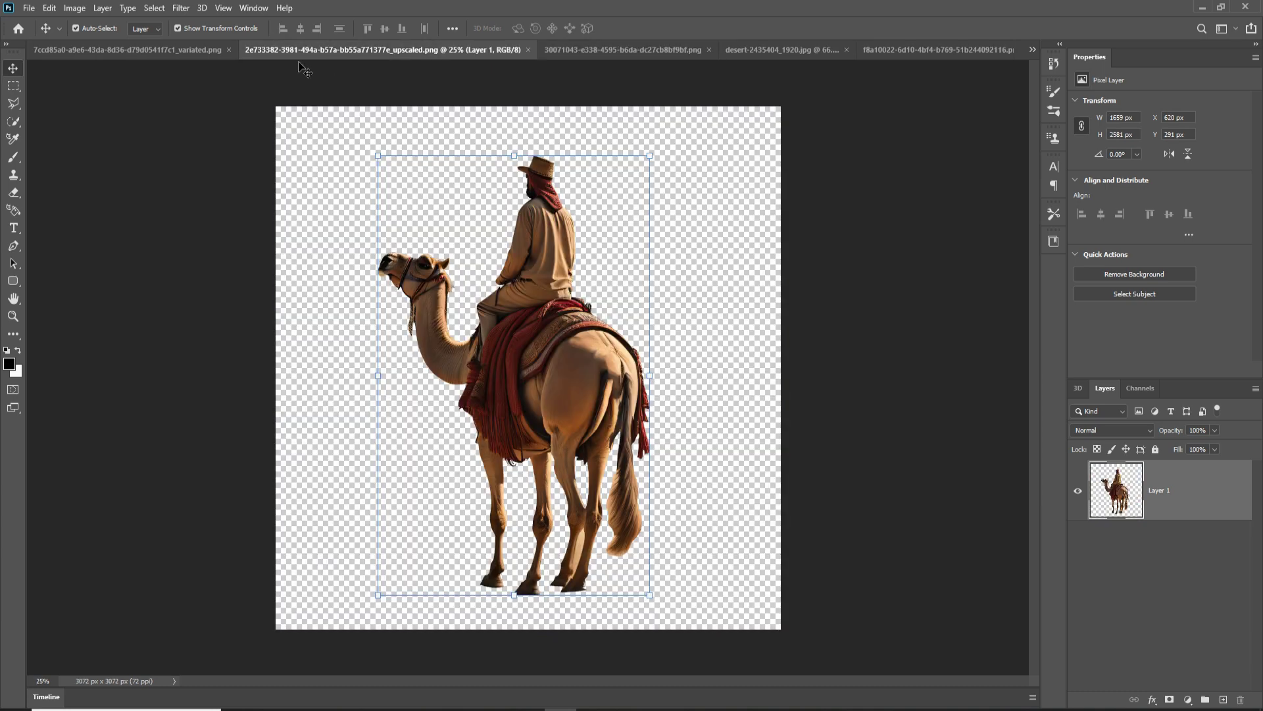
pyautogui.click(129, 53)
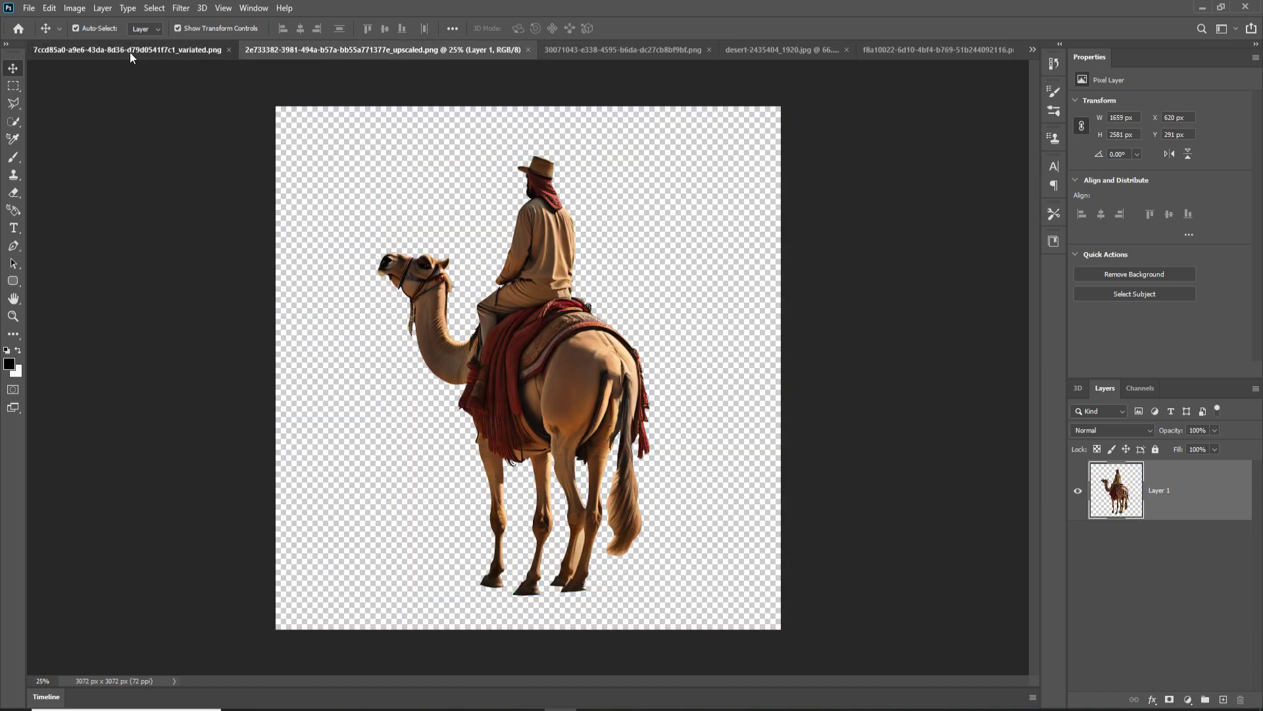
pyautogui.click(903, 50)
pyautogui.click(1032, 49)
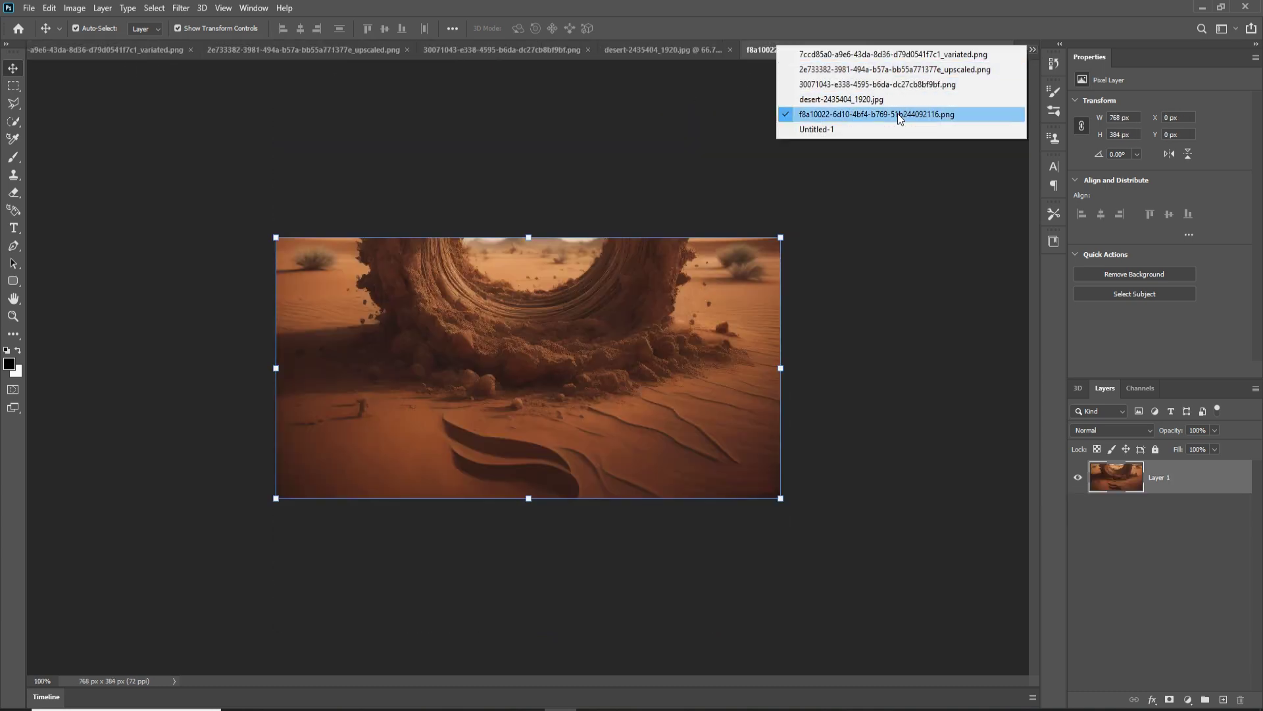
pyautogui.click(898, 113)
pyautogui.click(1032, 50)
pyautogui.click(869, 99)
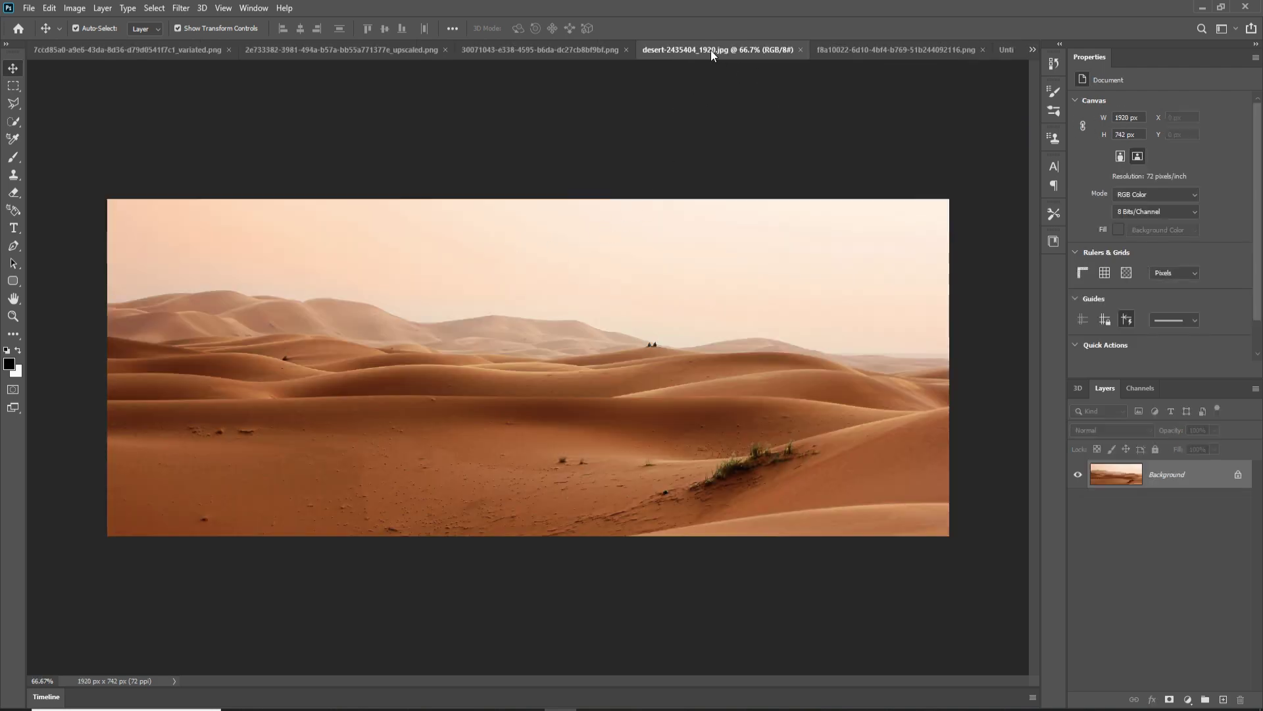
# Copy the desert dunes photo from its own floating window into Untitled-1 as a new layer, and minimize that window.
pyautogui.moveTo(710, 50); pyautogui.dragTo(708, 96)
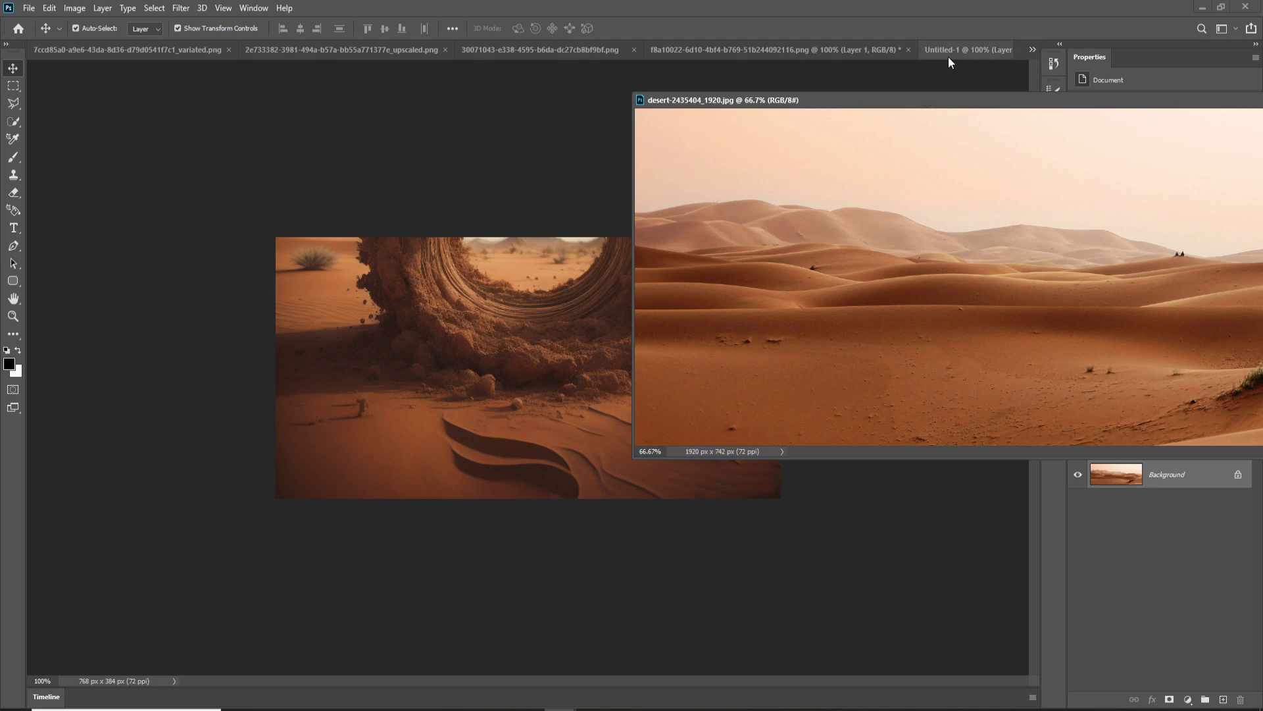
pyautogui.click(949, 57)
pyautogui.click(840, 325)
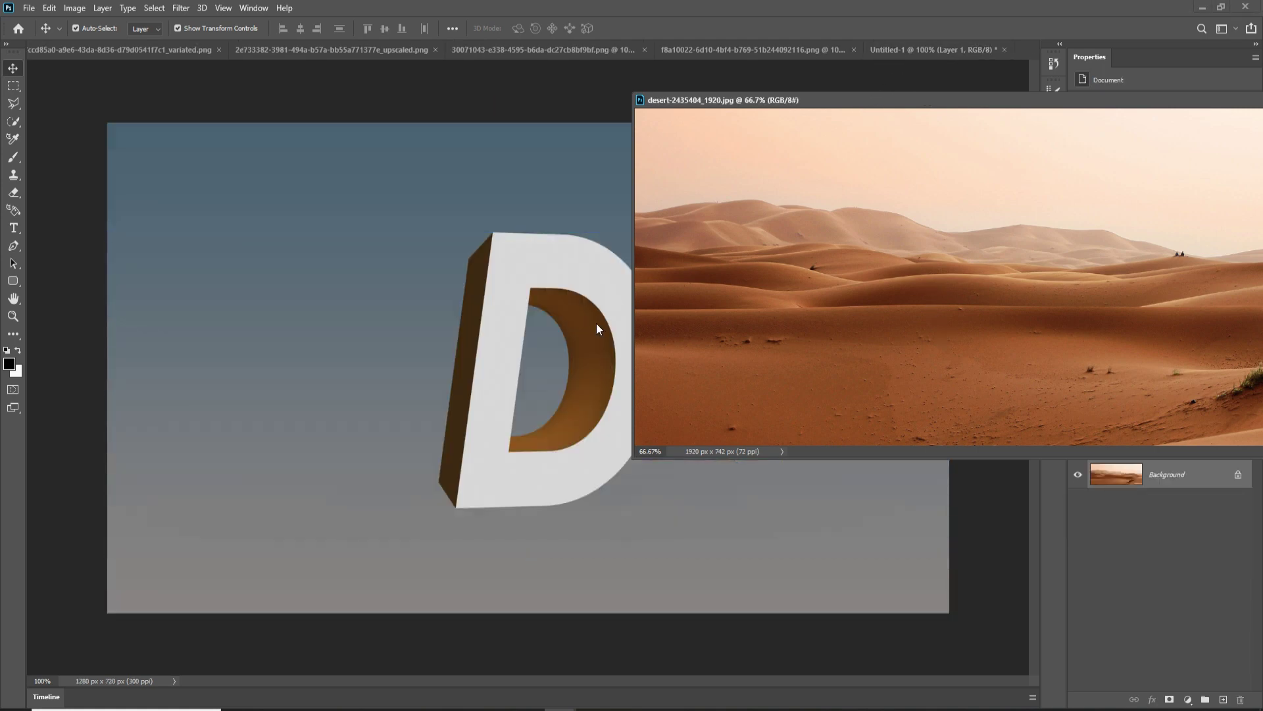
pyautogui.click(572, 336)
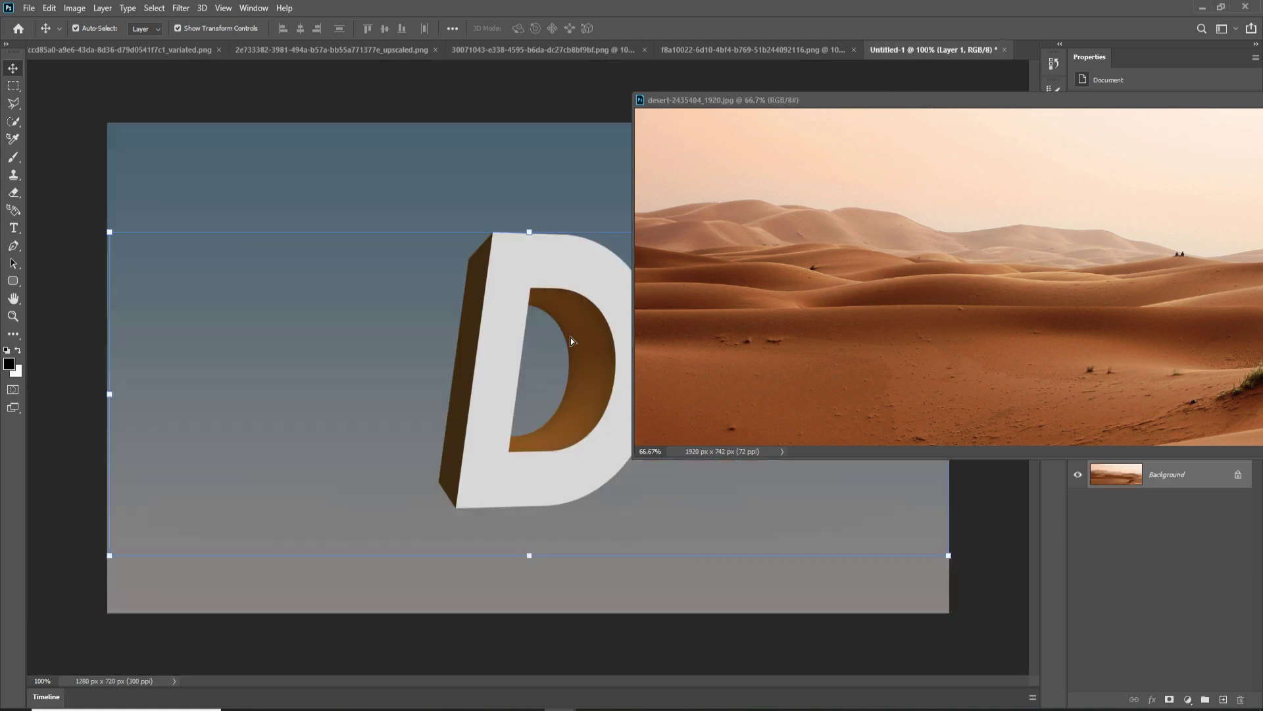
pyautogui.moveTo(570, 338); pyautogui.dragTo(587, 336)
pyautogui.moveTo(1150, 101); pyautogui.dragTo(604, 191)
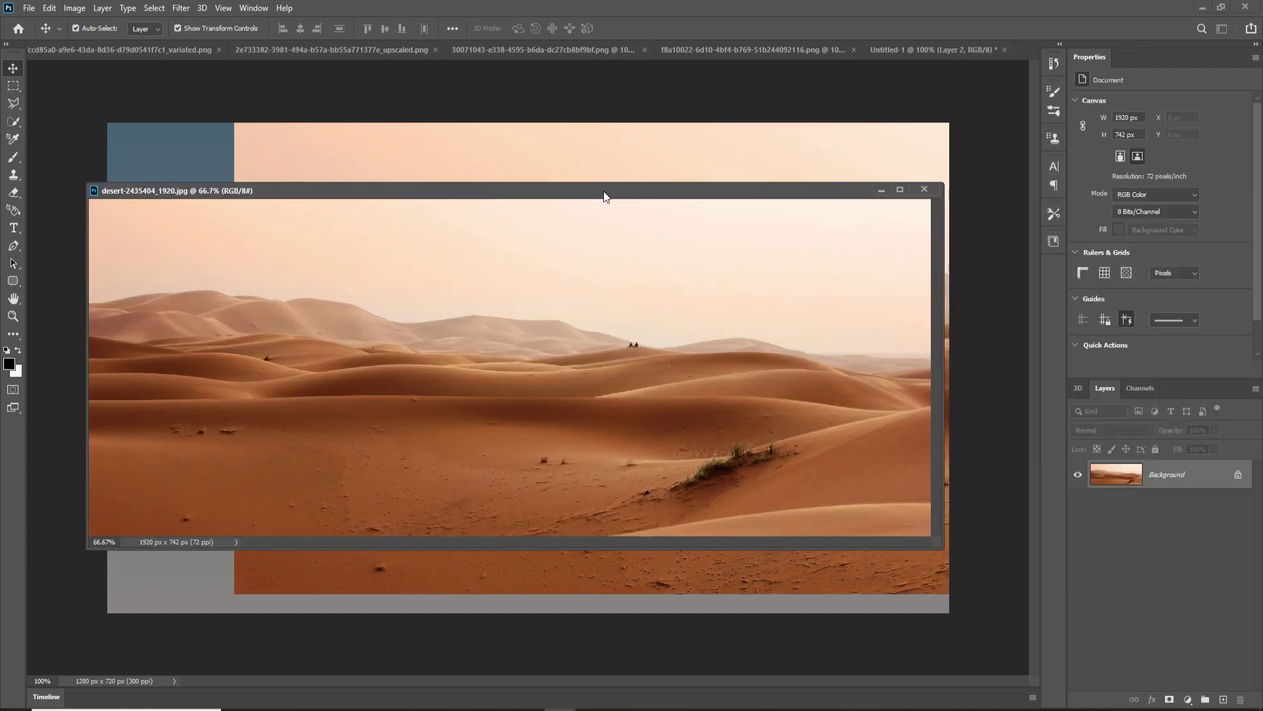
pyautogui.click(879, 191)
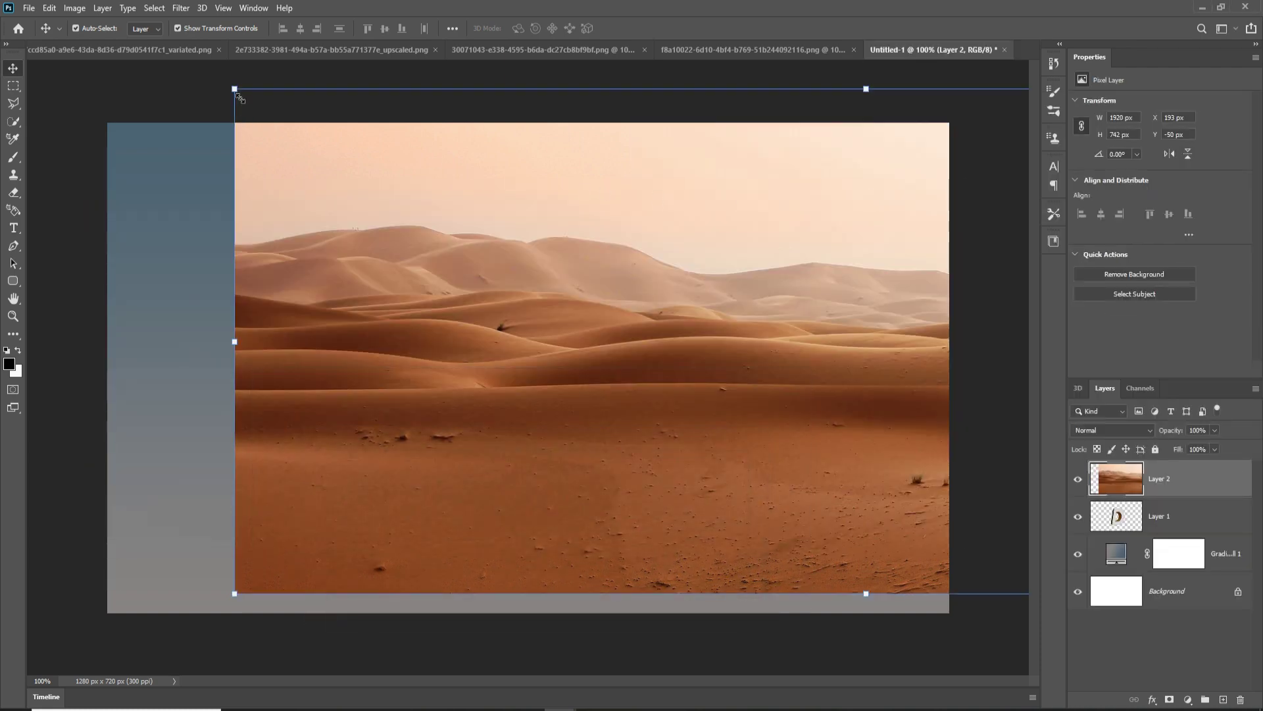
# Scale the desert photo layer down to about 65% and position it over the letter D.
pyautogui.moveTo(239, 97); pyautogui.dragTo(658, 268)
pyautogui.moveTo(745, 377); pyautogui.dragTo(279, 347)
pyautogui.moveTo(597, 234); pyautogui.dragTo(625, 240)
pyautogui.moveTo(626, 381); pyautogui.dragTo(605, 326)
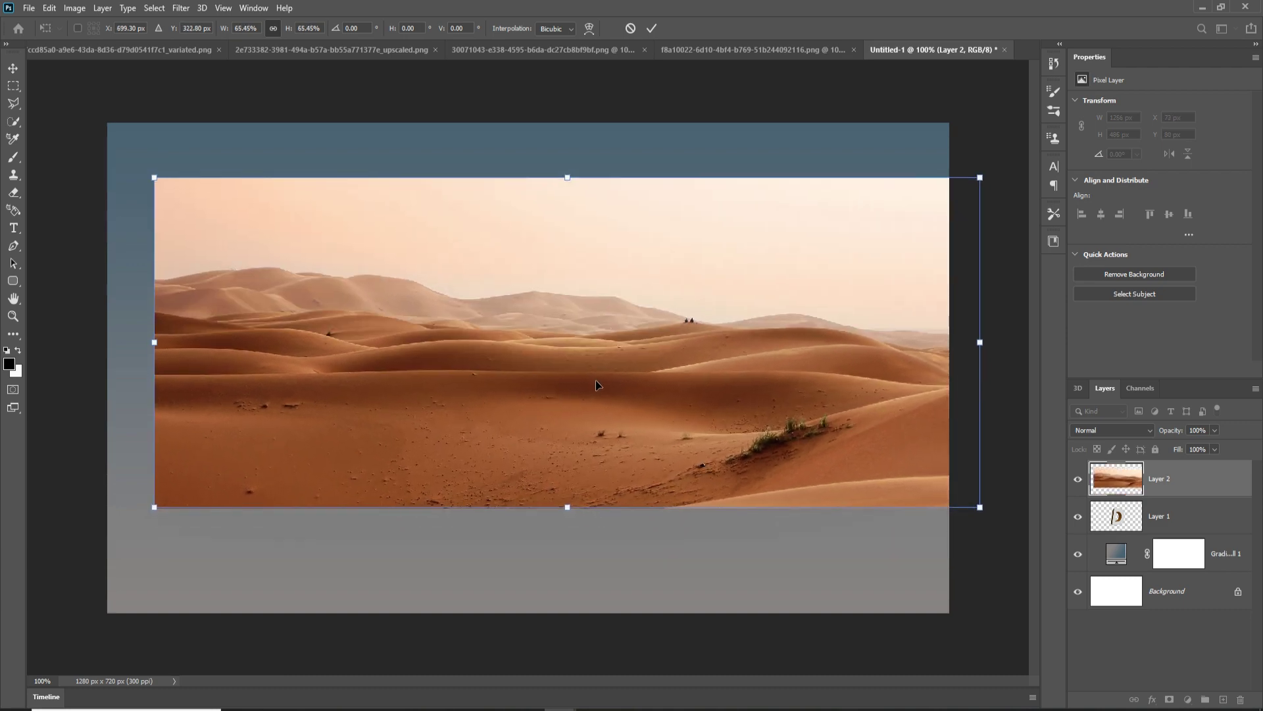
pyautogui.moveTo(595, 380); pyautogui.dragTo(604, 387)
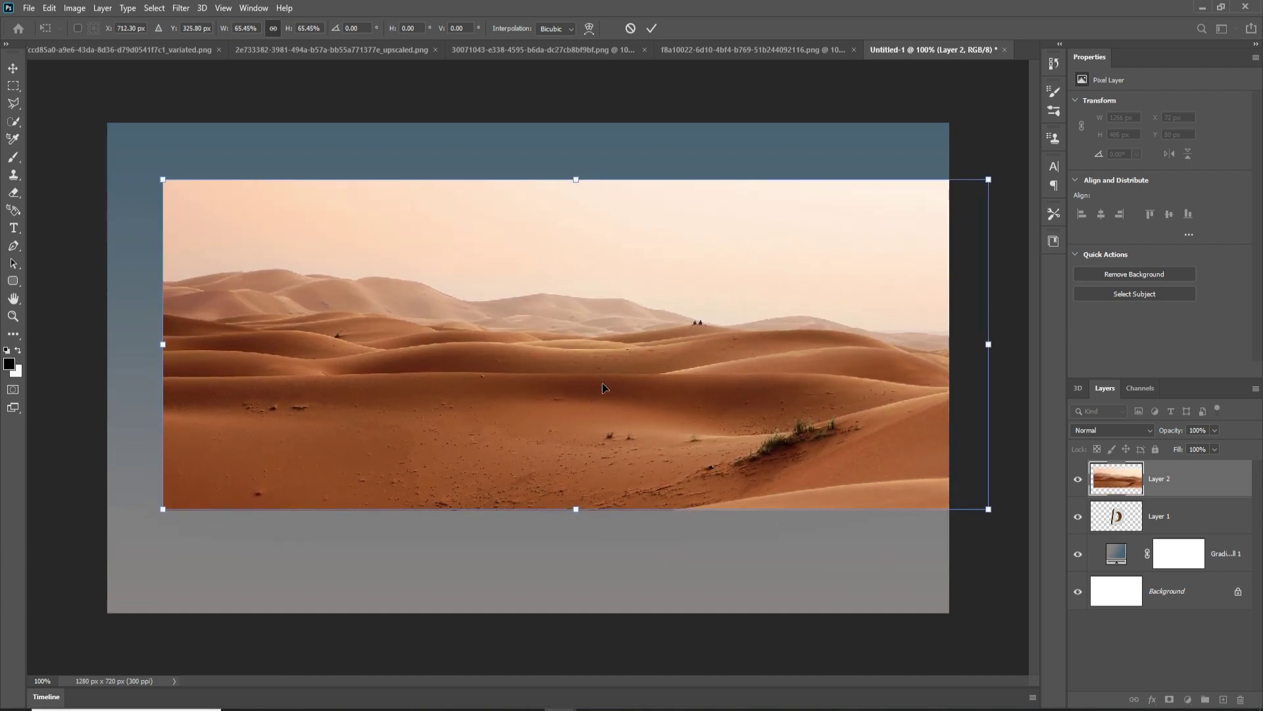
pyautogui.click(651, 29)
# Clip the desert photo layer to the letter D layer and enlarge the photo to about 115%.
pyautogui.rightClick(1175, 476)
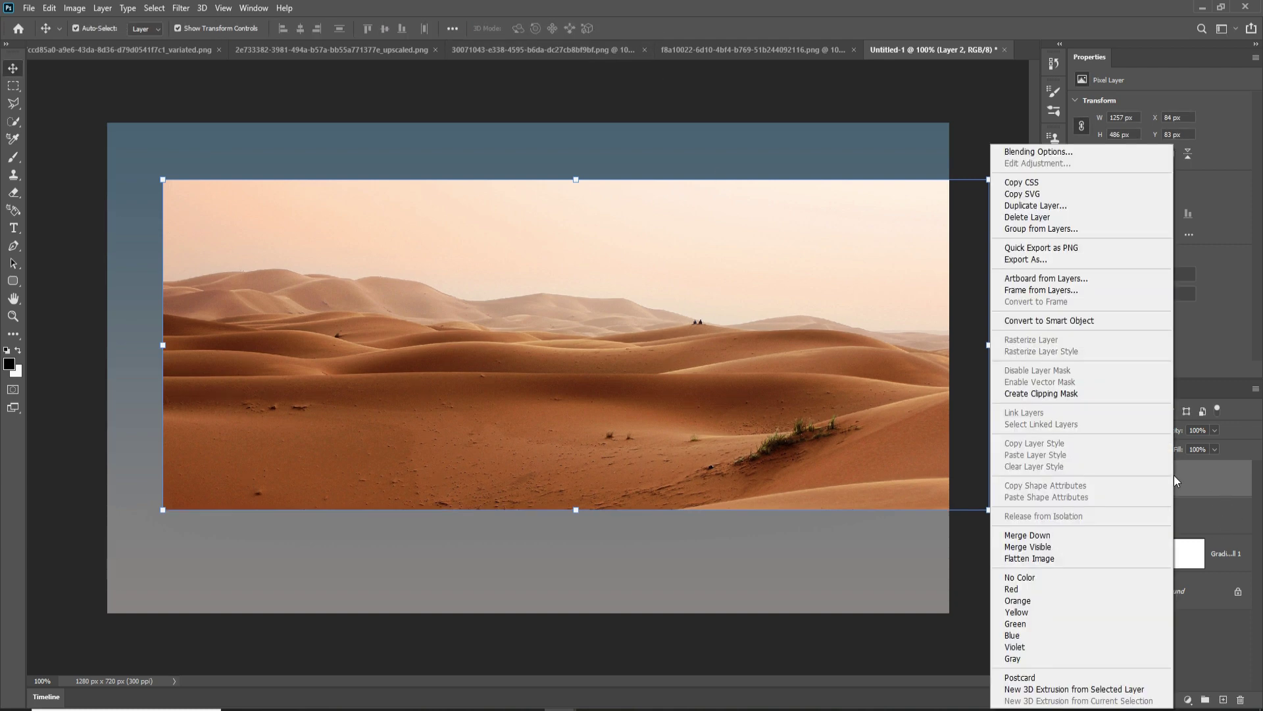
pyautogui.click(1036, 389)
pyautogui.moveTo(576, 179); pyautogui.dragTo(576, 130)
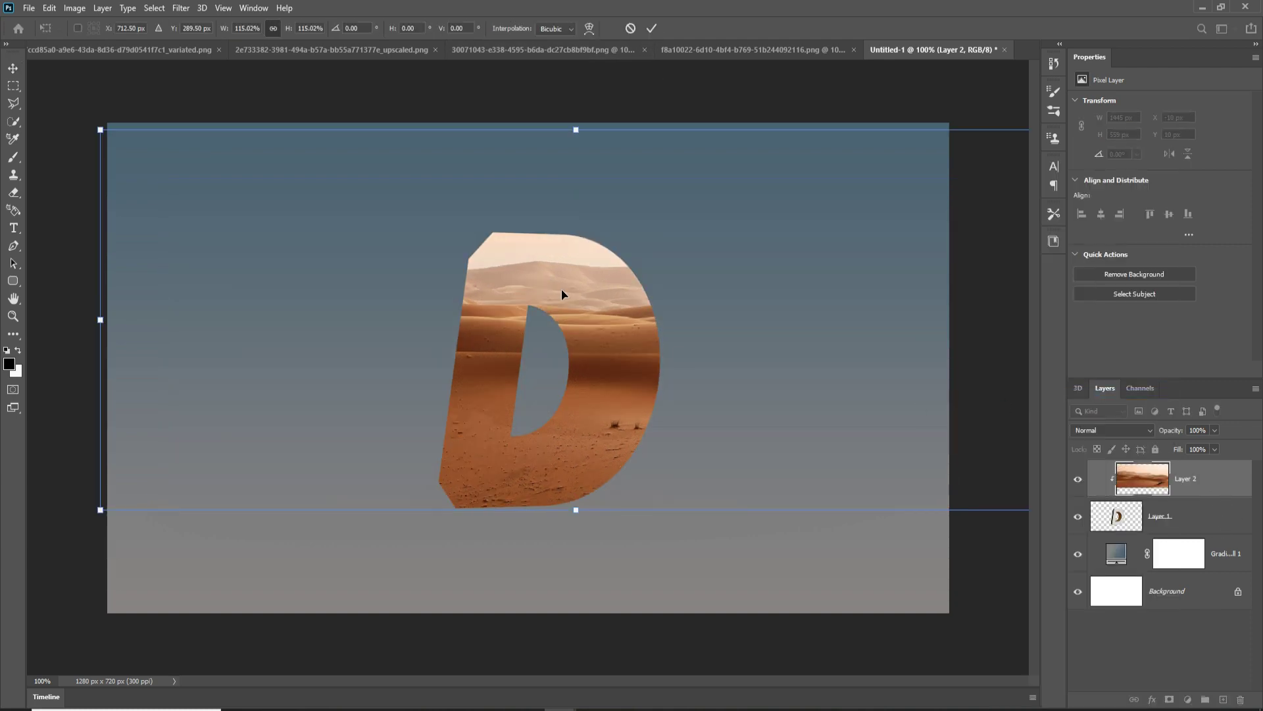
pyautogui.click(650, 29)
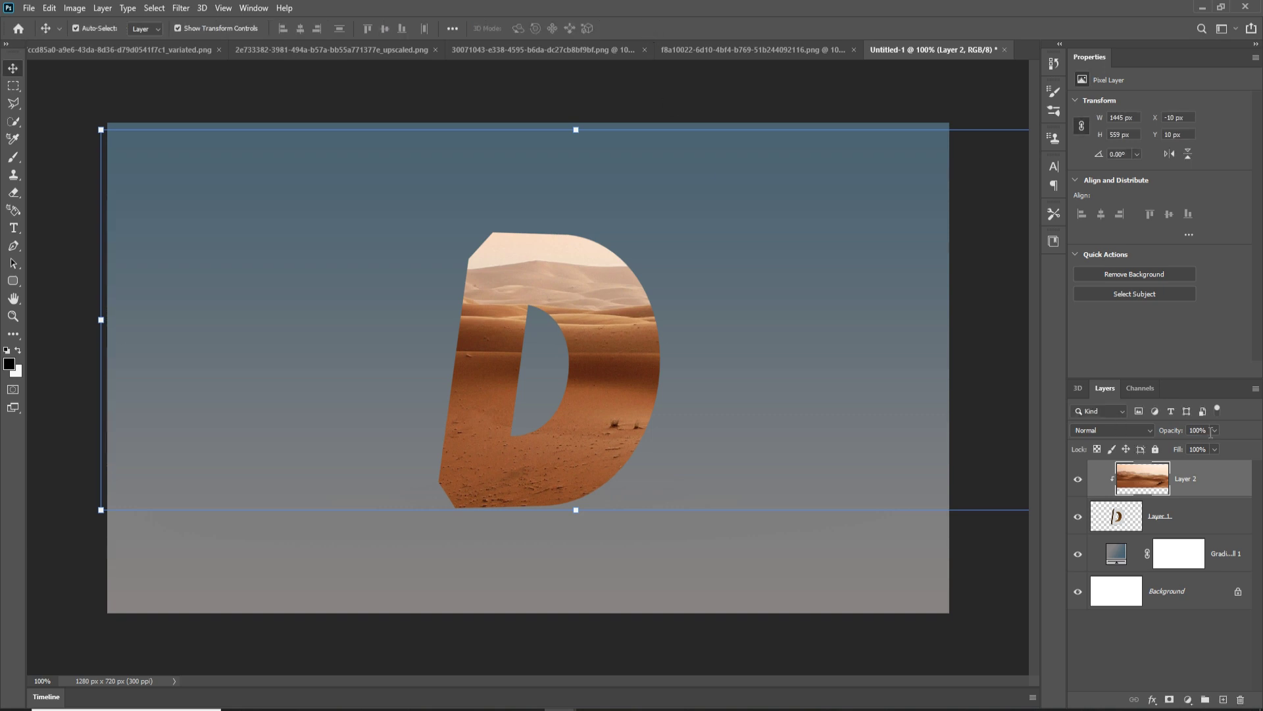
# Set the desert layer's opacity to 47% and trace the inner curve of the D's inside wall with the Pen tool.
pyautogui.moveTo(1191, 445); pyautogui.dragTo(1183, 446)
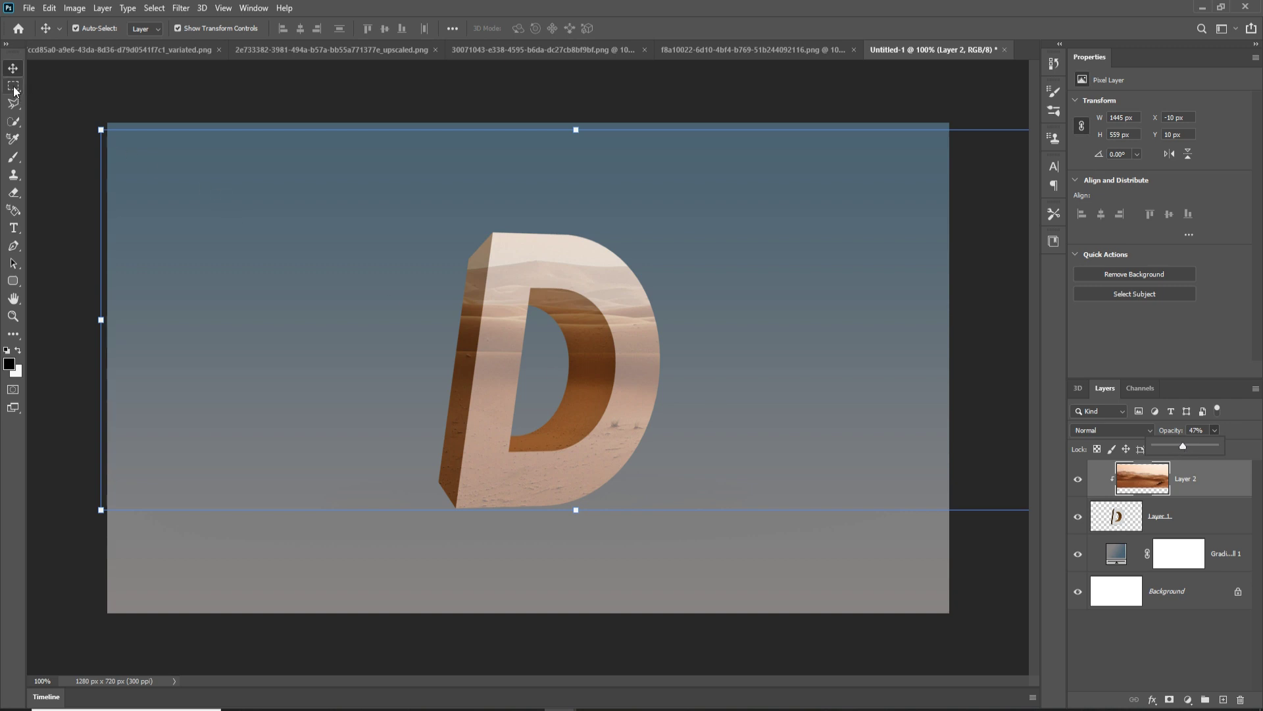
pyautogui.click(13, 246)
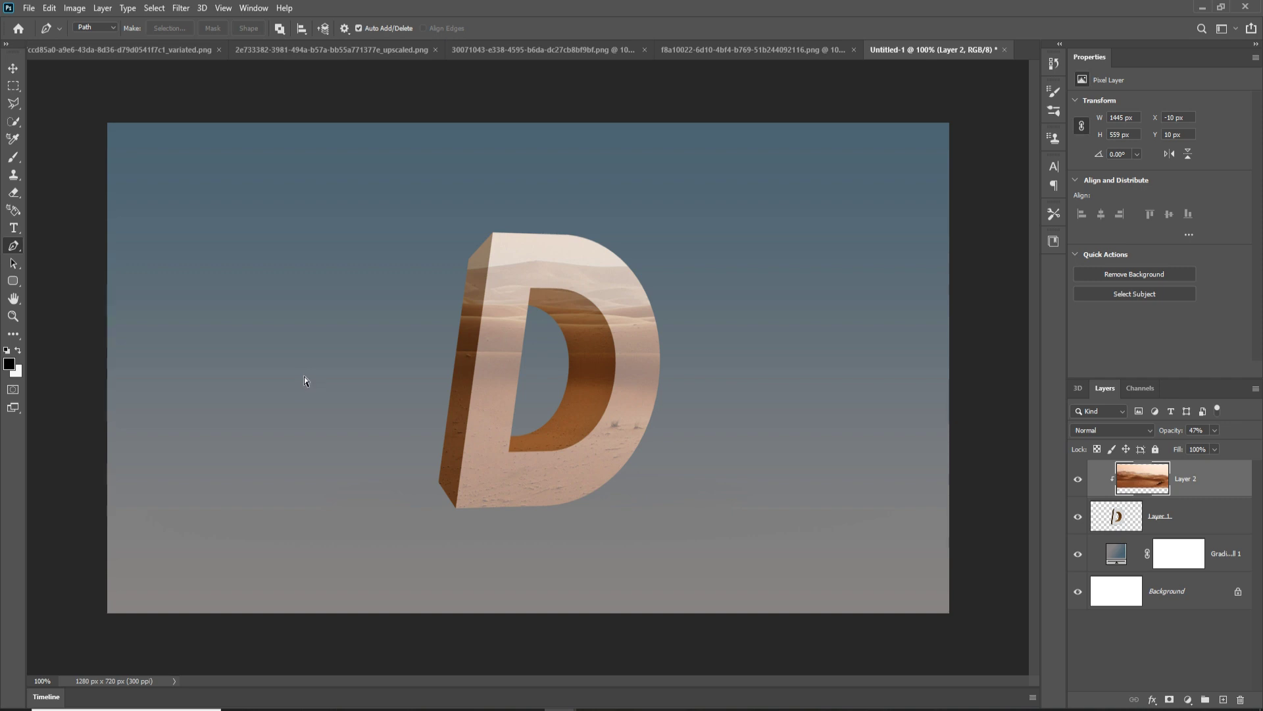
pyautogui.hotkey('ctrl', '+')
pyautogui.hotkey('ctrl', '+')
pyautogui.hotkey('ctrl', '+')
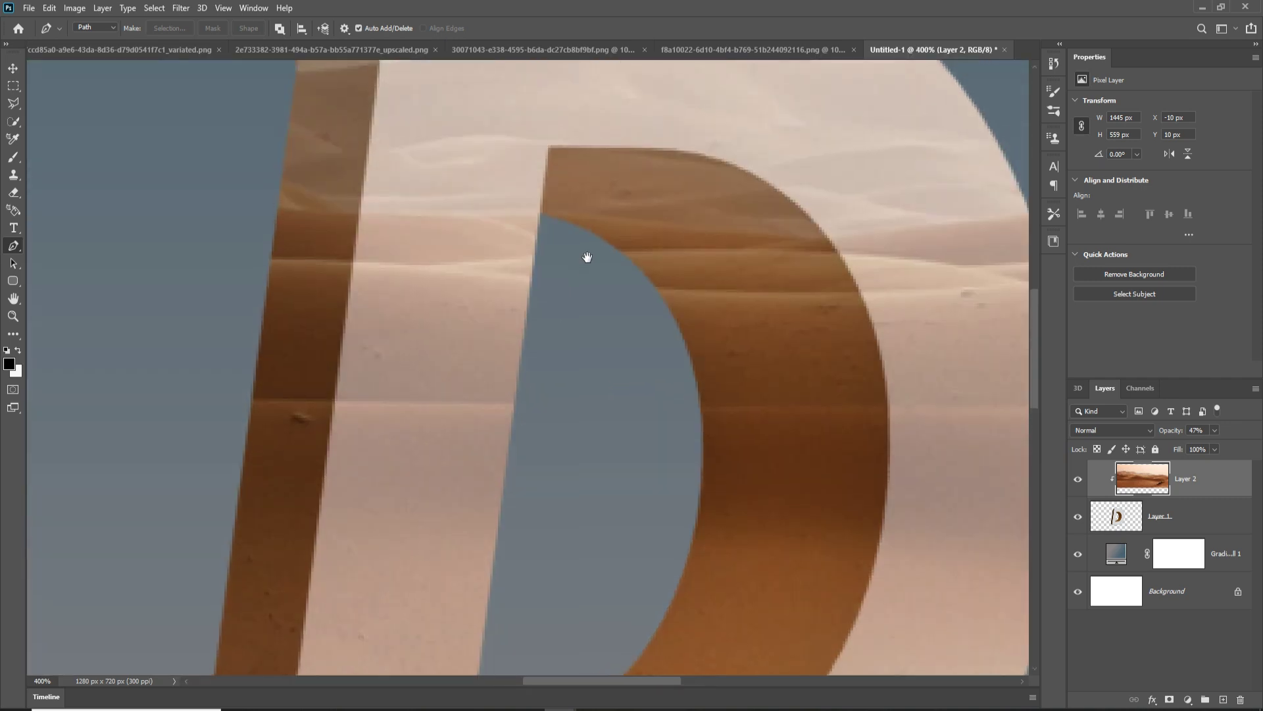
pyautogui.click(540, 213)
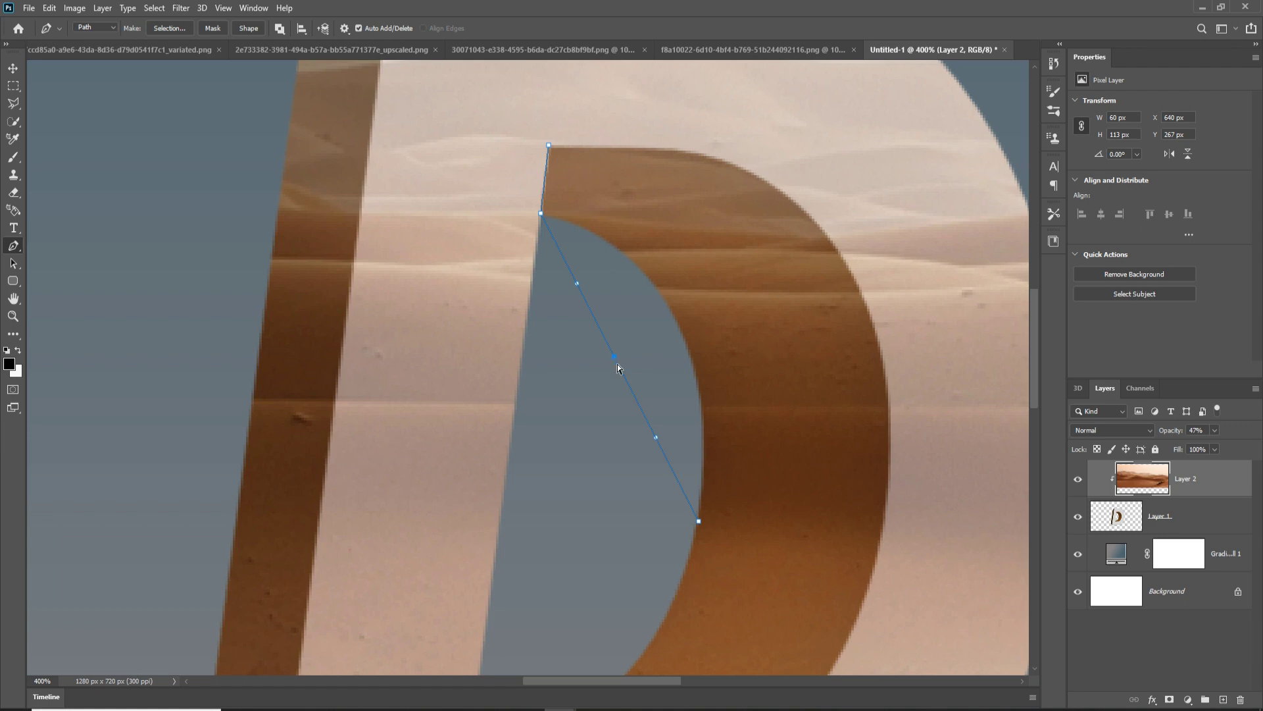
pyautogui.moveTo(614, 360); pyautogui.dragTo(673, 315)
pyautogui.click(696, 378)
pyautogui.click(687, 343)
pyautogui.click(705, 469)
pyautogui.scroll(-3, 700, 402)
pyautogui.click(671, 446)
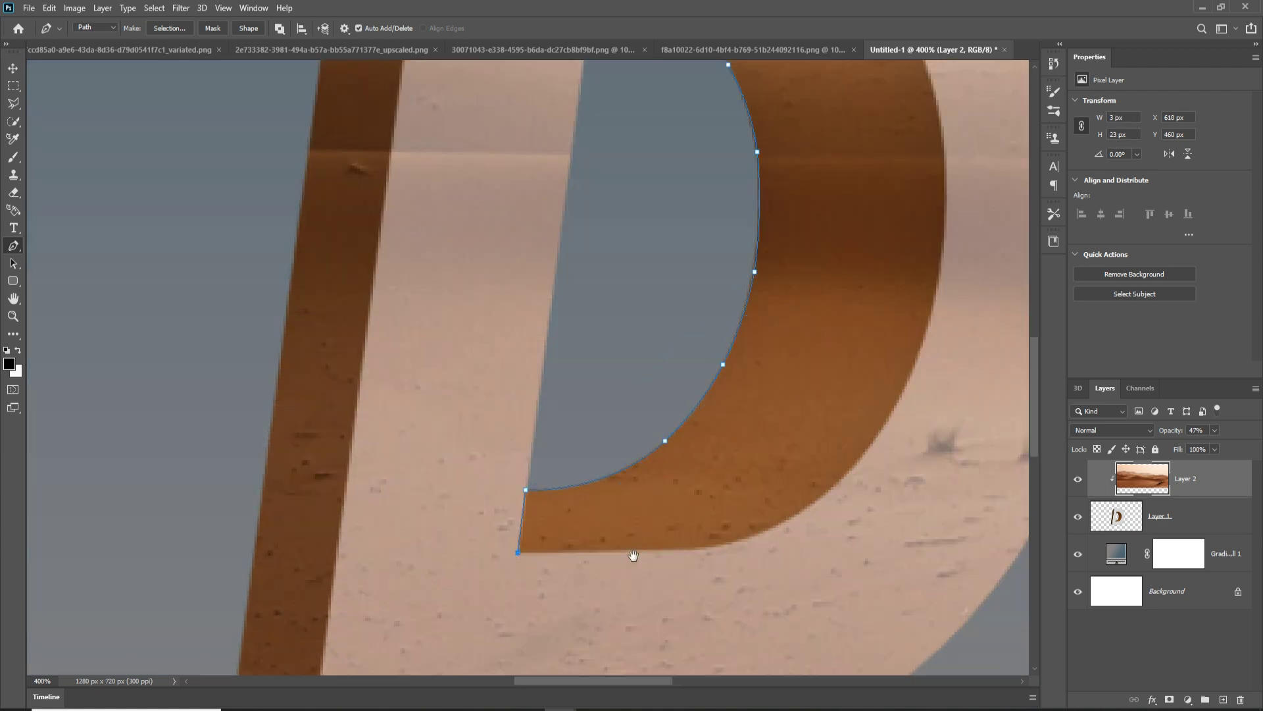
pyautogui.hscroll(2, 671, 445)
pyautogui.click(539, 498)
# Close the path along the outer curve of the inside wall and convert it to a new anti-aliased selection with 0 px feather.
pyautogui.scroll(2, 539, 505)
pyautogui.scroll(3, 546, 232)
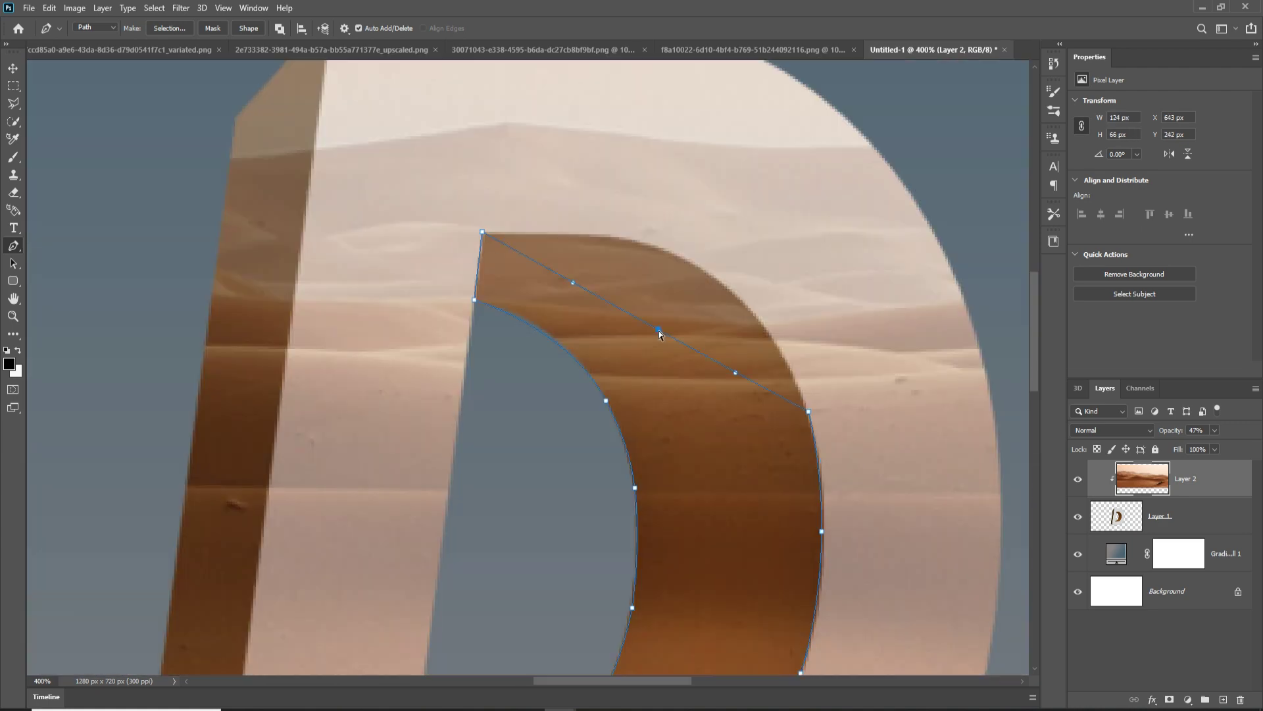
pyautogui.click(544, 230)
pyautogui.rightClick(615, 294)
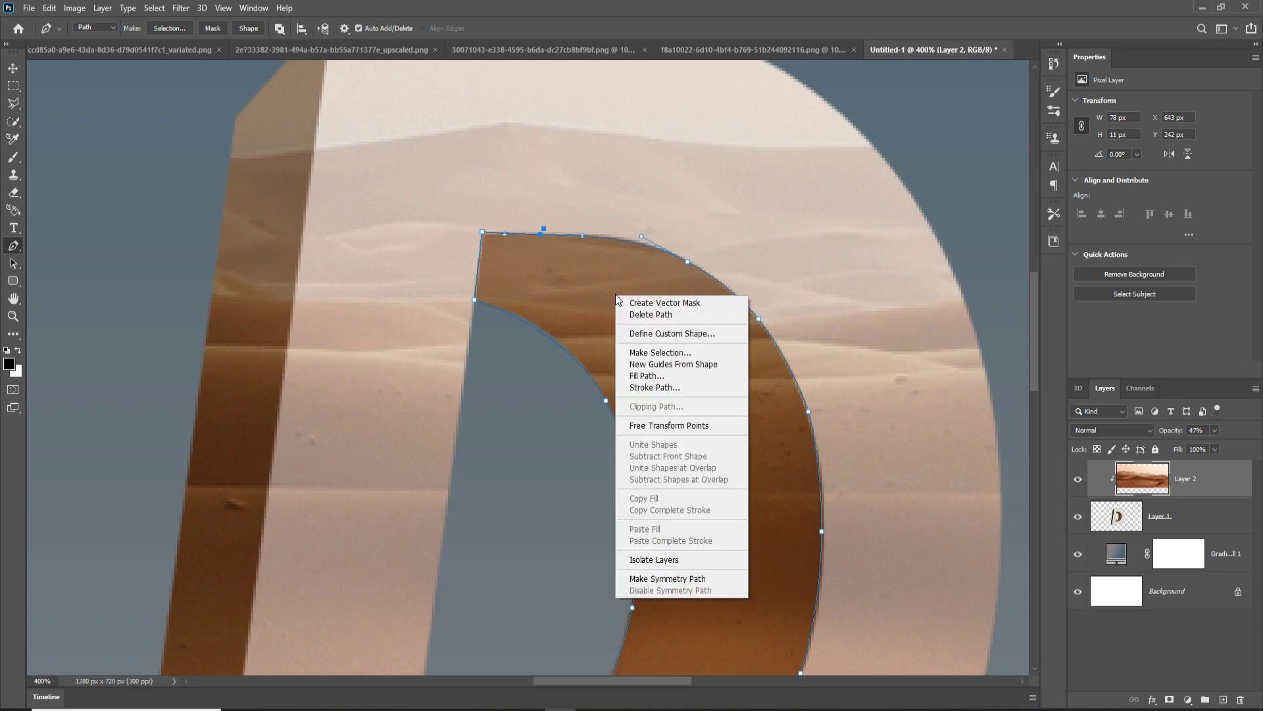
pyautogui.click(666, 353)
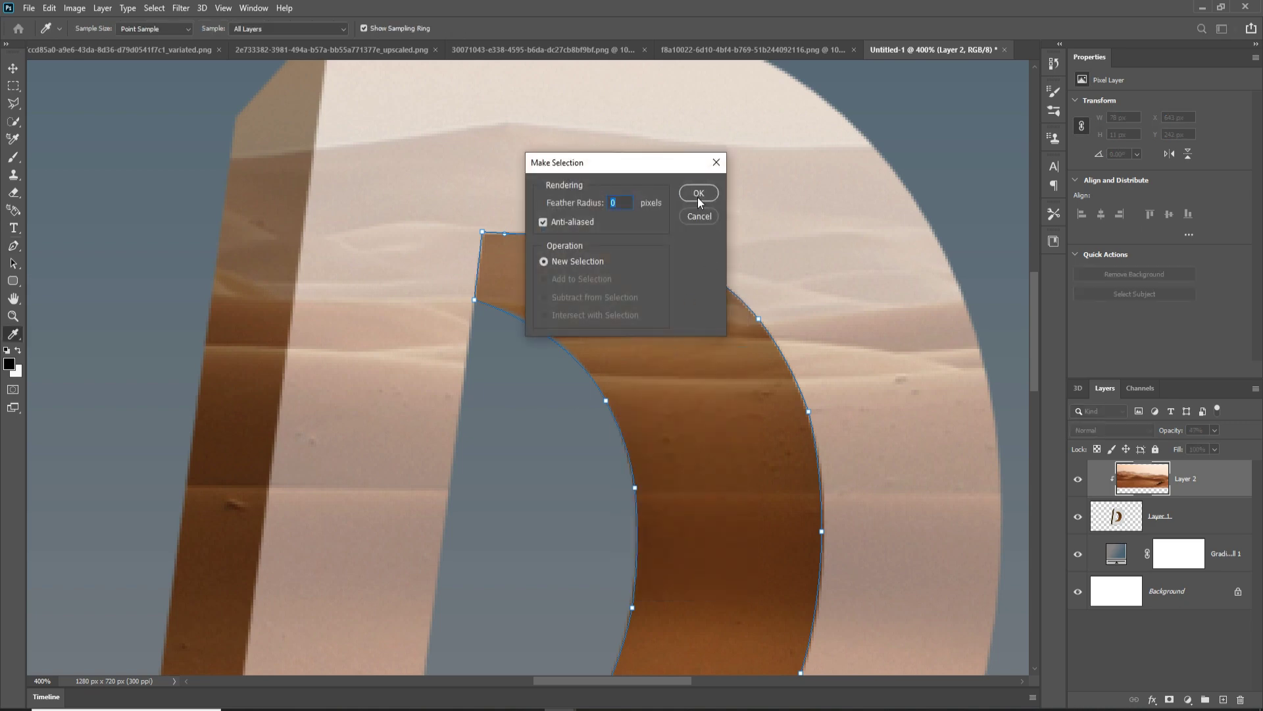
pyautogui.click(698, 194)
# Copy the selected inside-wall area of the desert photo to a new layer.
pyautogui.click(14, 69)
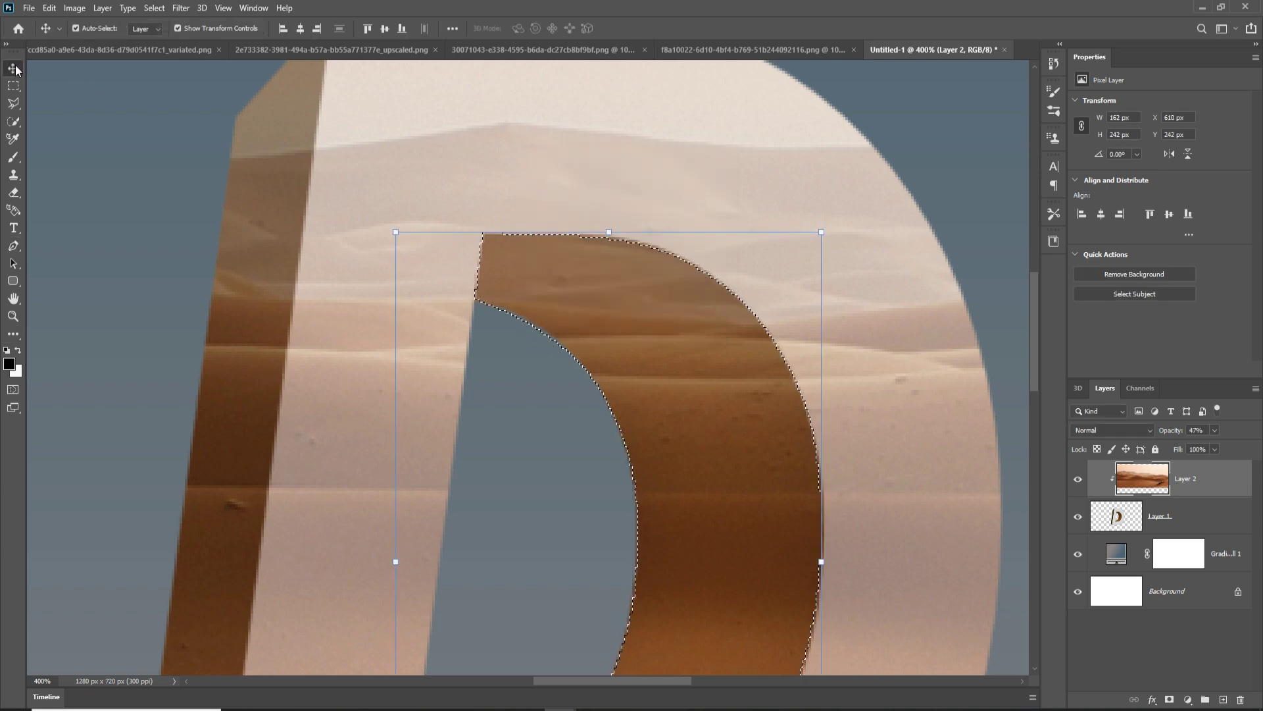
pyautogui.press('ctrl')
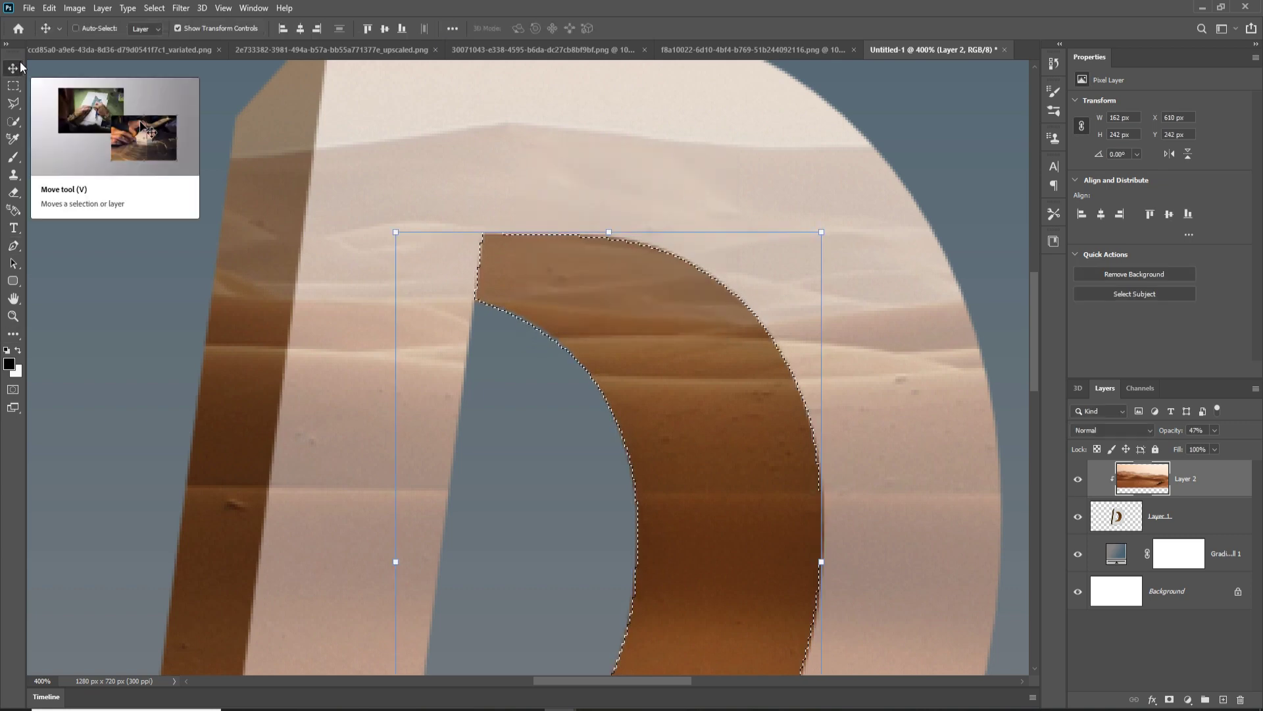
pyautogui.hotkey('ctrl', 'j')
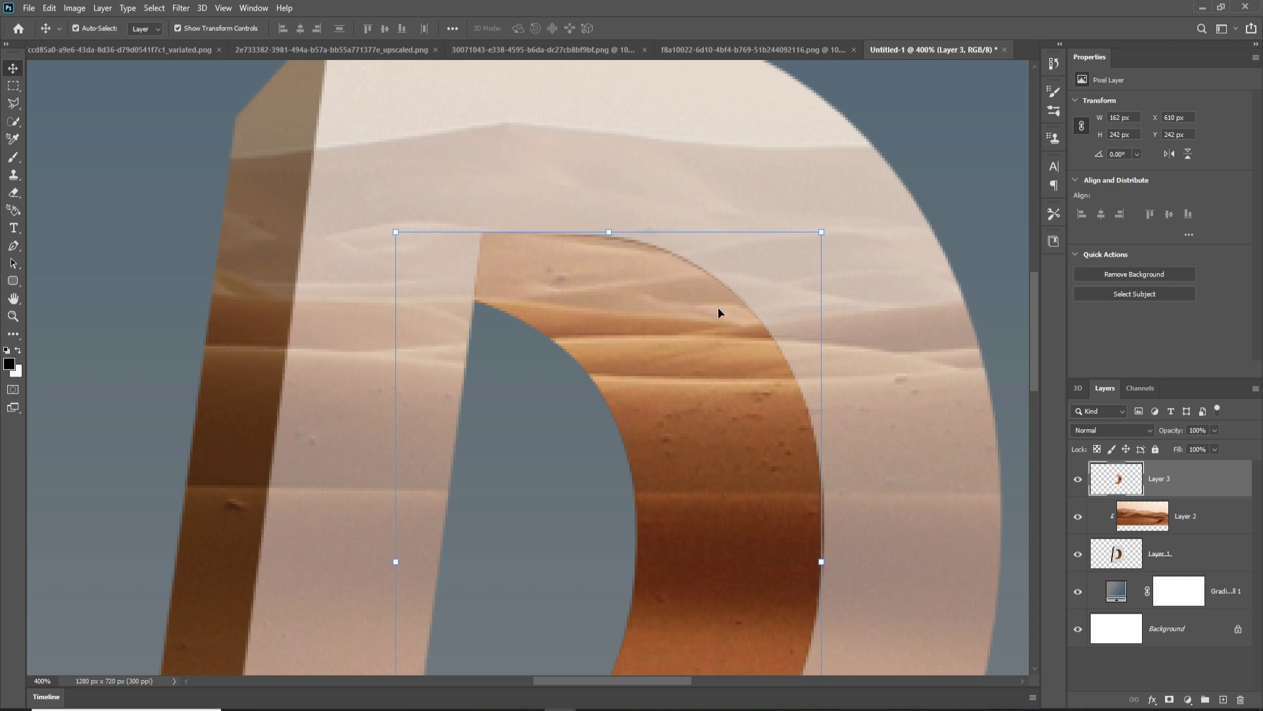
# Select the D's outer left side wall by outlining its corners with the Polygonal Lasso.
pyautogui.moveTo(427, 268); pyautogui.dragTo(579, 371)
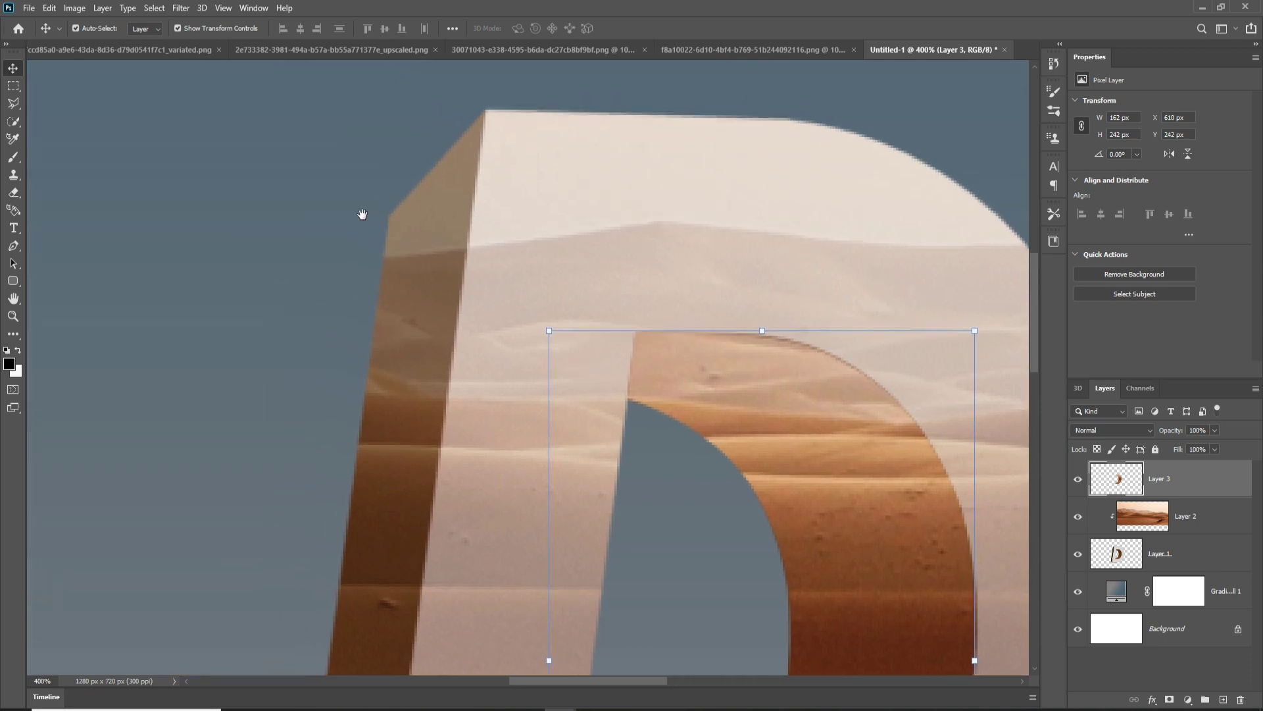
pyautogui.press('l')
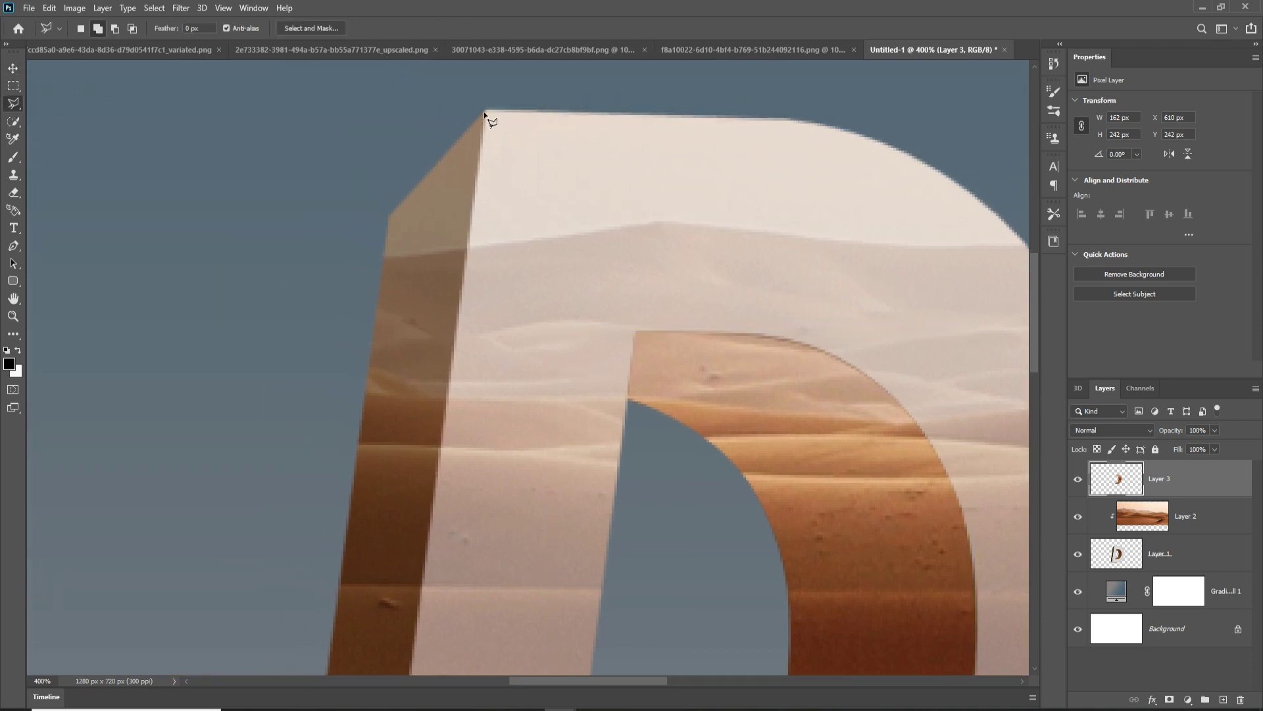
pyautogui.click(485, 112)
pyautogui.moveTo(418, 671)
pyautogui.mouseDown()
pyautogui.moveTo(537, 415)
pyautogui.moveTo(458, 457)
pyautogui.mouseUp()
pyautogui.click(457, 456)
pyautogui.click(543, 477)
pyautogui.moveTo(542, 478); pyautogui.dragTo(578, 203)
pyautogui.click(571, 153)
# Copy the selected side-wall area of the desert photo layer to a new layer.
pyautogui.click(1161, 529)
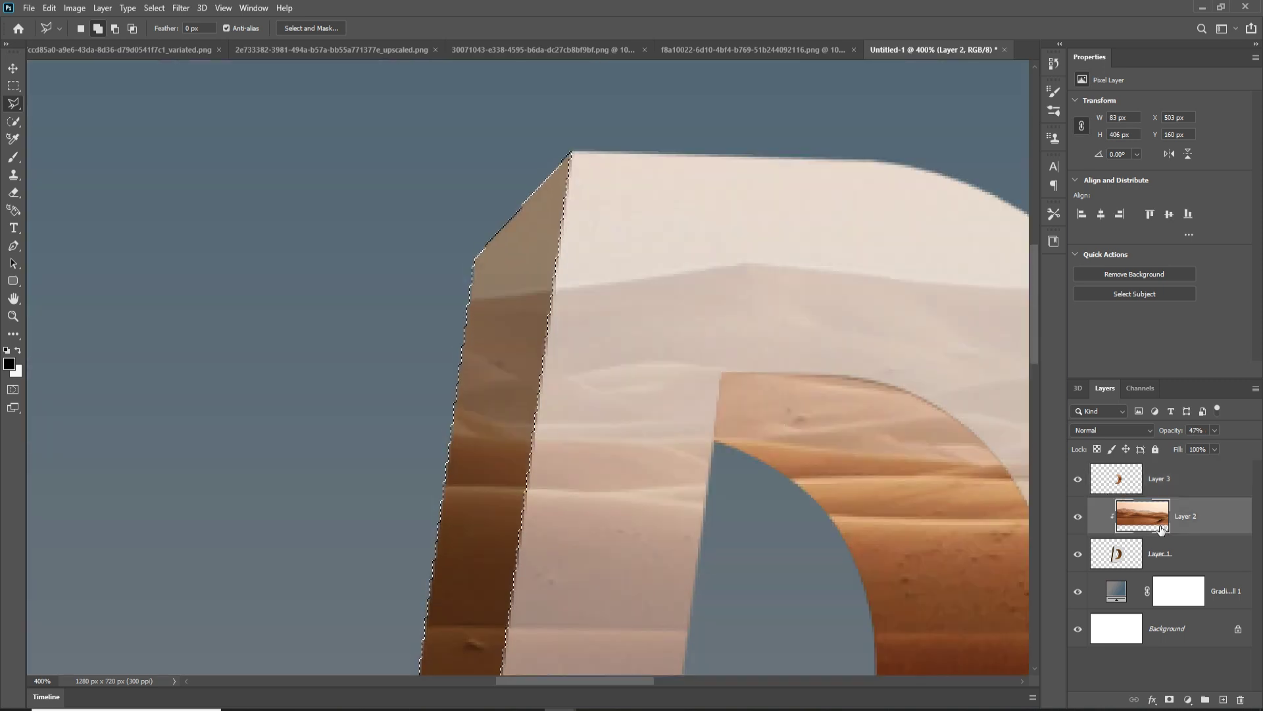
pyautogui.press('v')
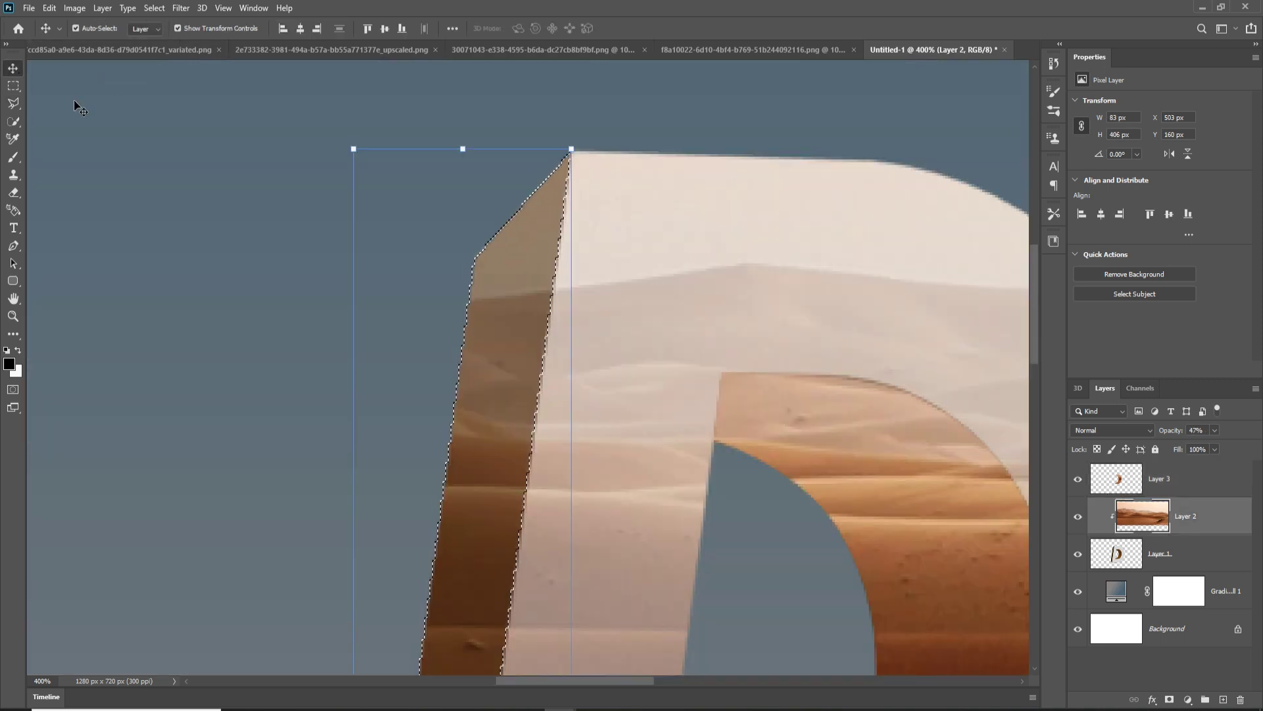
pyautogui.press('ctrl')
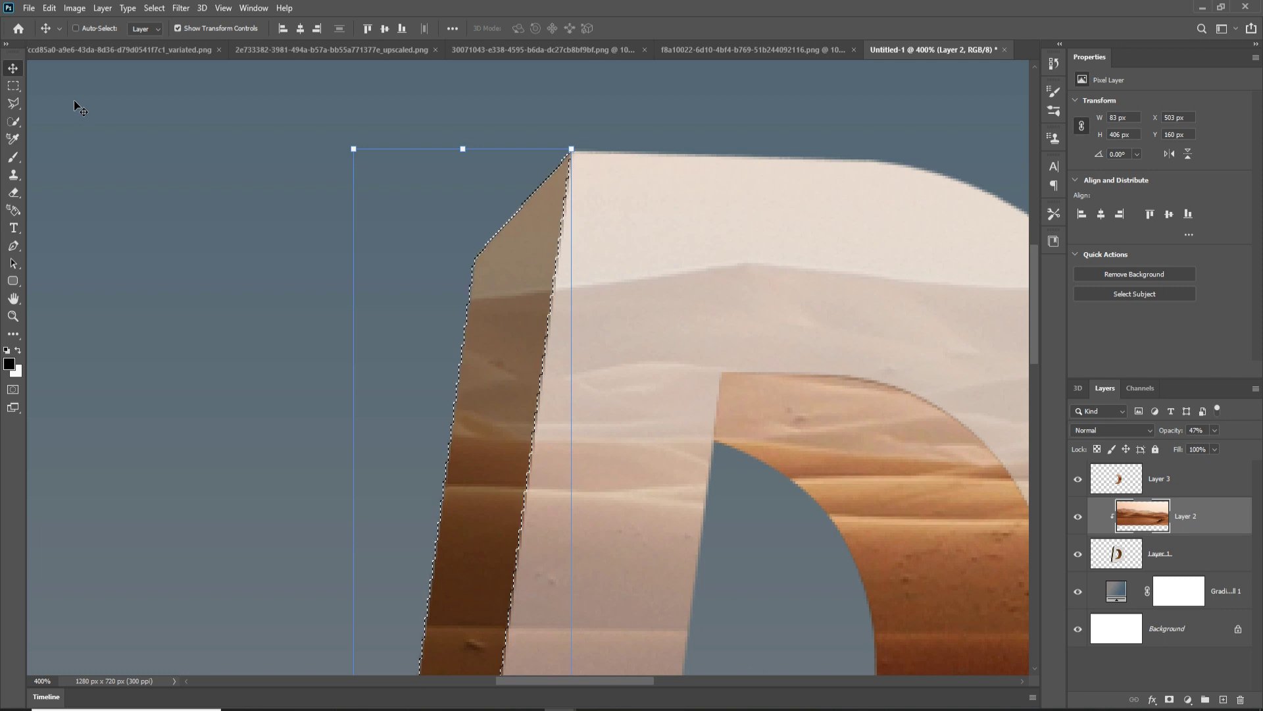
pyautogui.hotkey('ctrl', 'j')
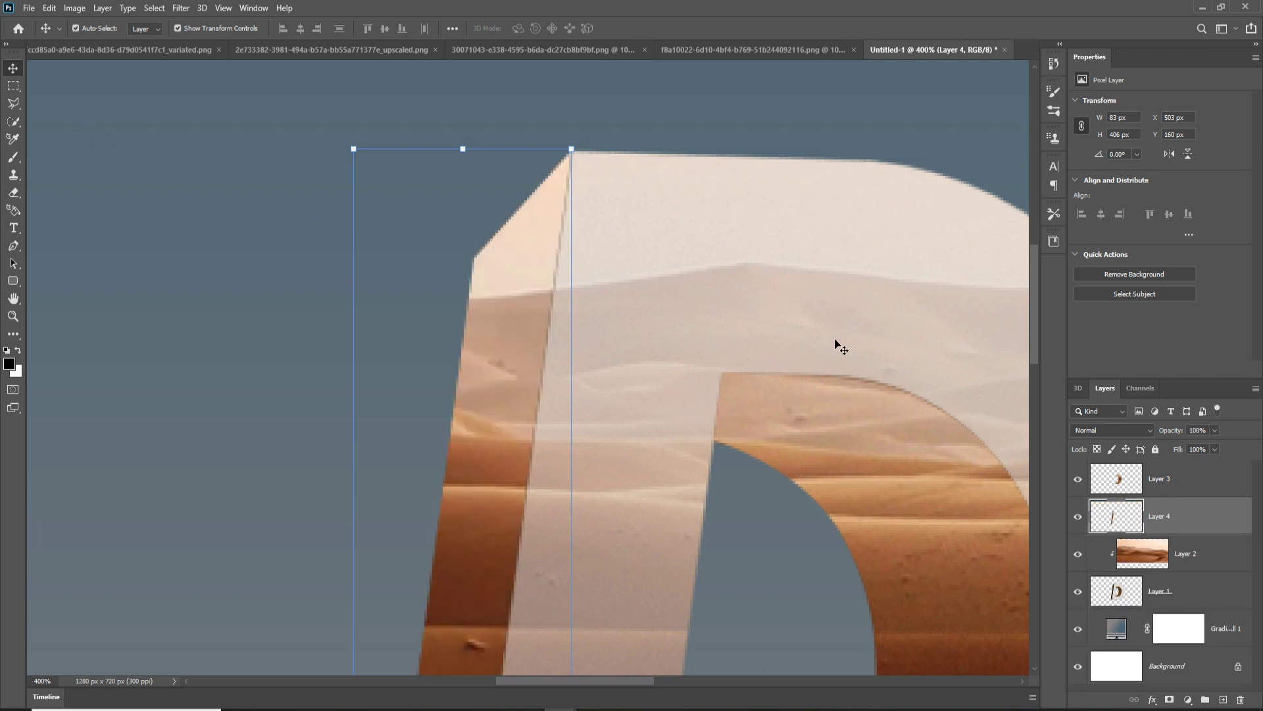
# Set the desert photo layer's opacity to 100%.
pyautogui.hotkey('ctrl', '1')
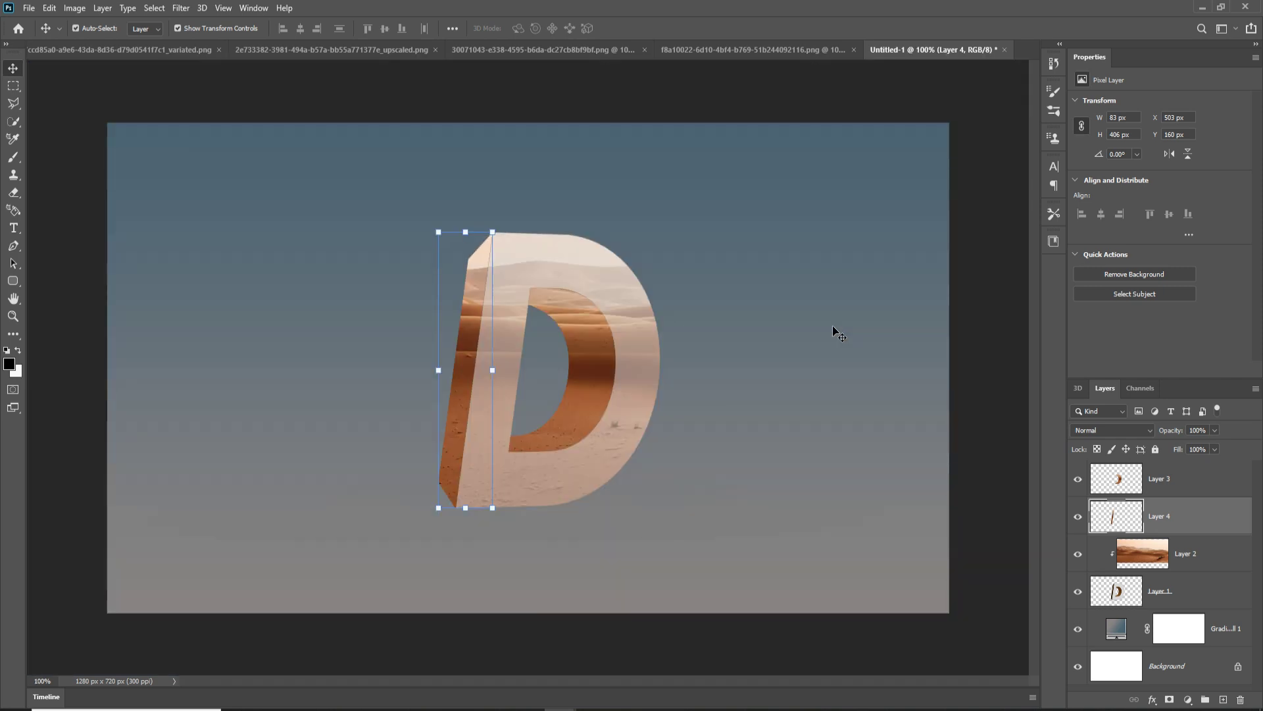
pyautogui.click(1149, 558)
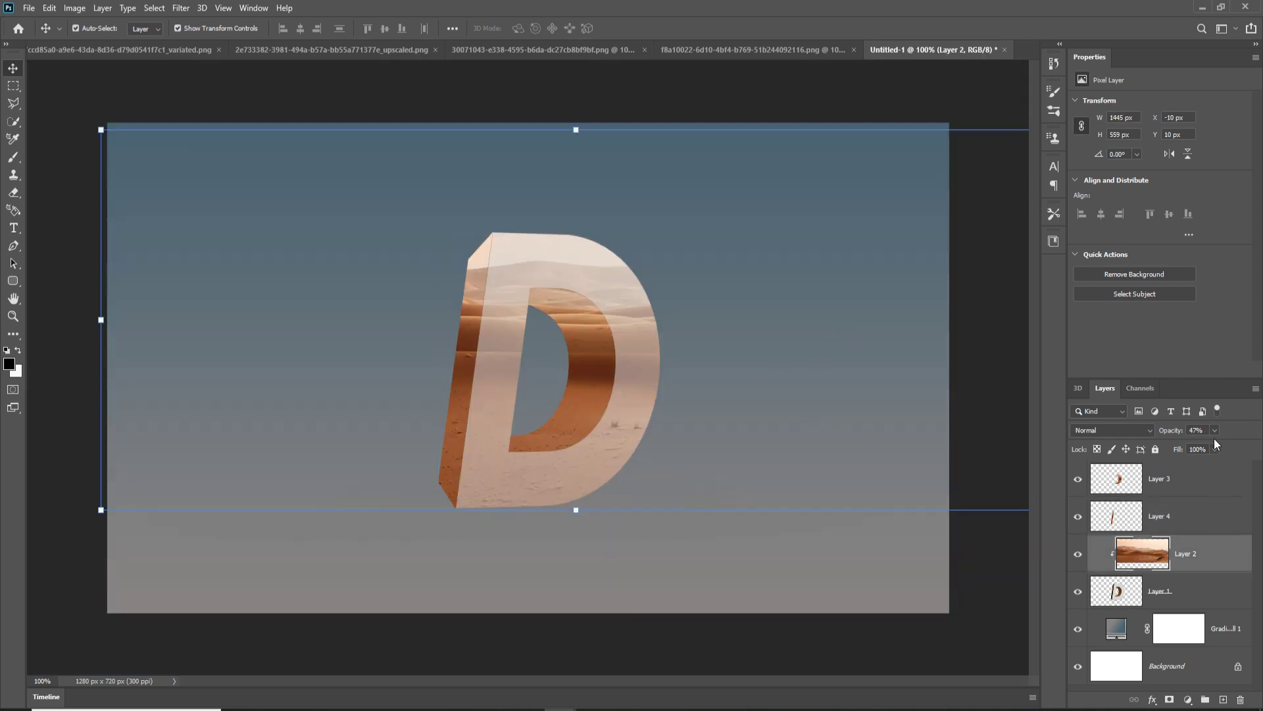
pyautogui.moveTo(1219, 446); pyautogui.dragTo(1261, 447)
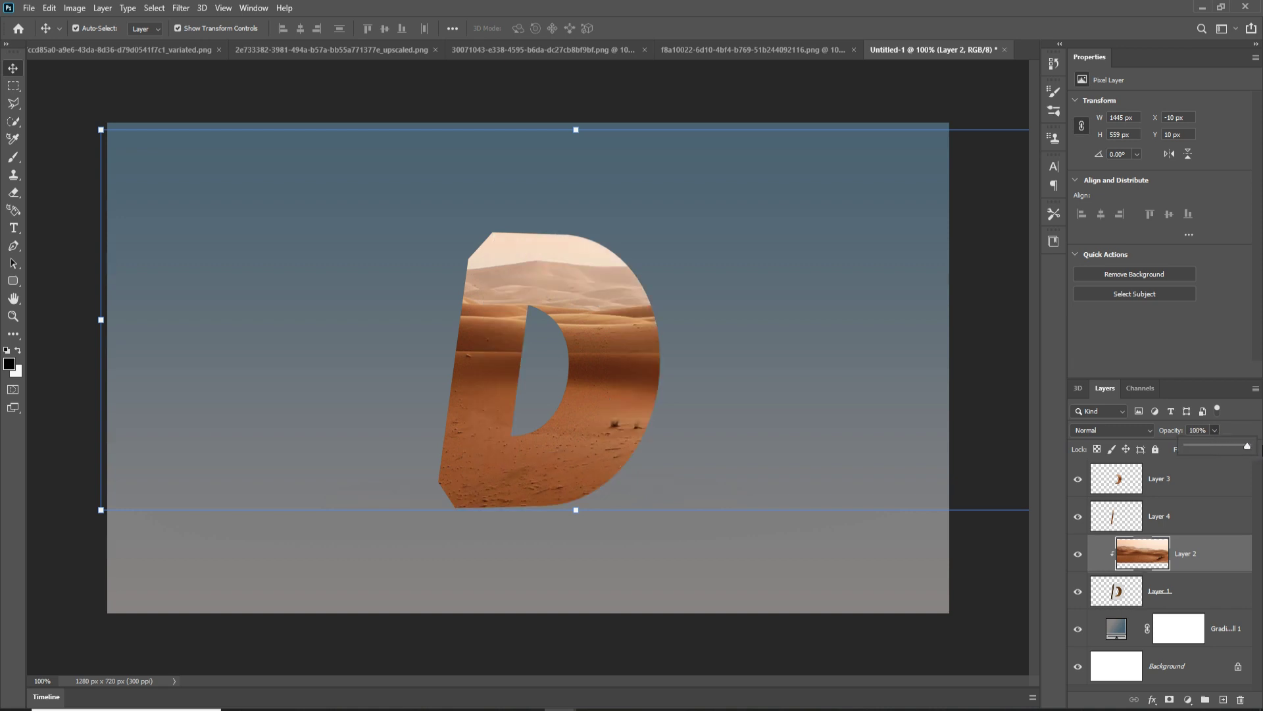
# Darken the inside-wall layer with a clipped Curves adjustment, lowering the RGB curve to input 163, output 104.
pyautogui.click(1126, 486)
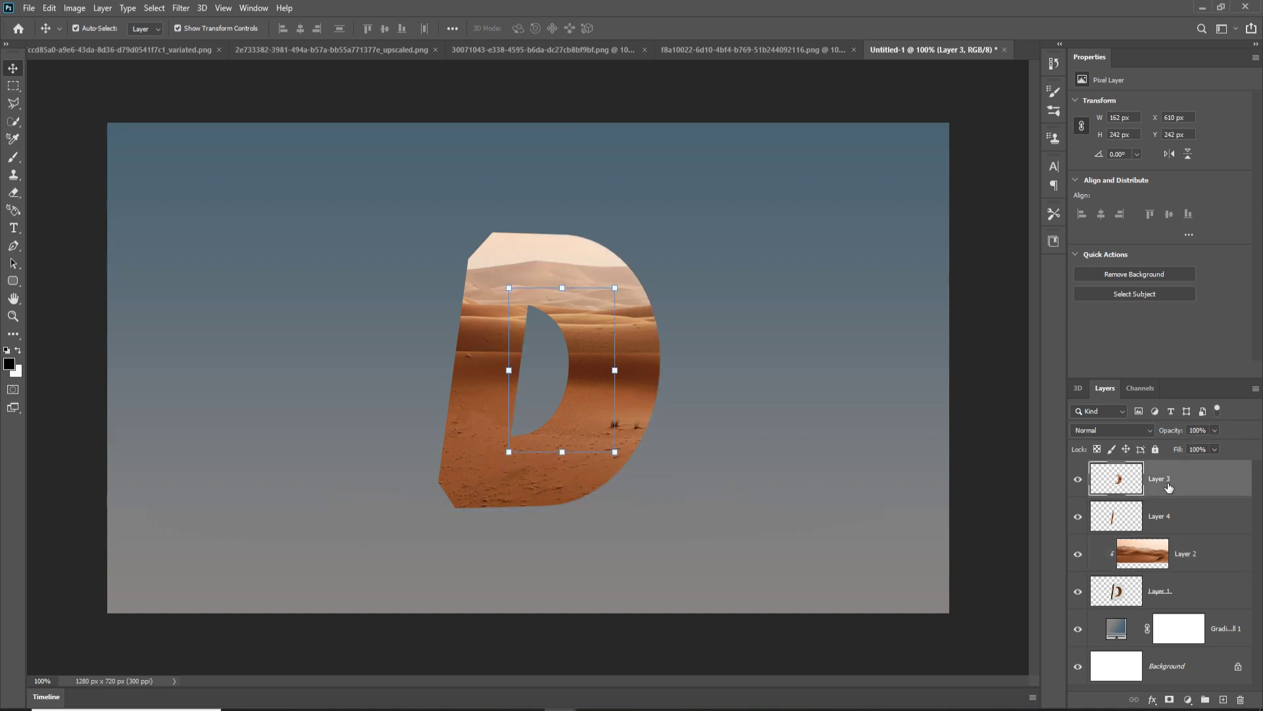
pyautogui.click(1188, 700)
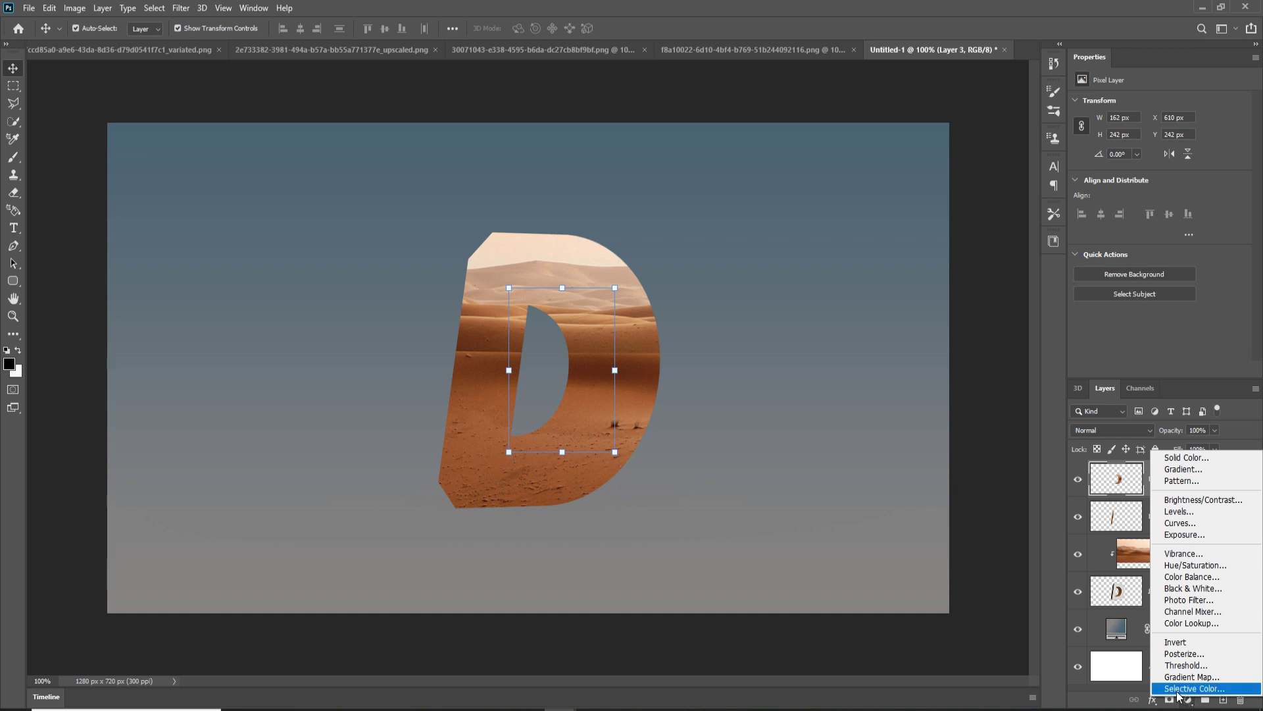
pyautogui.click(1177, 522)
pyautogui.moveTo(1172, 224); pyautogui.dragTo(1185, 206)
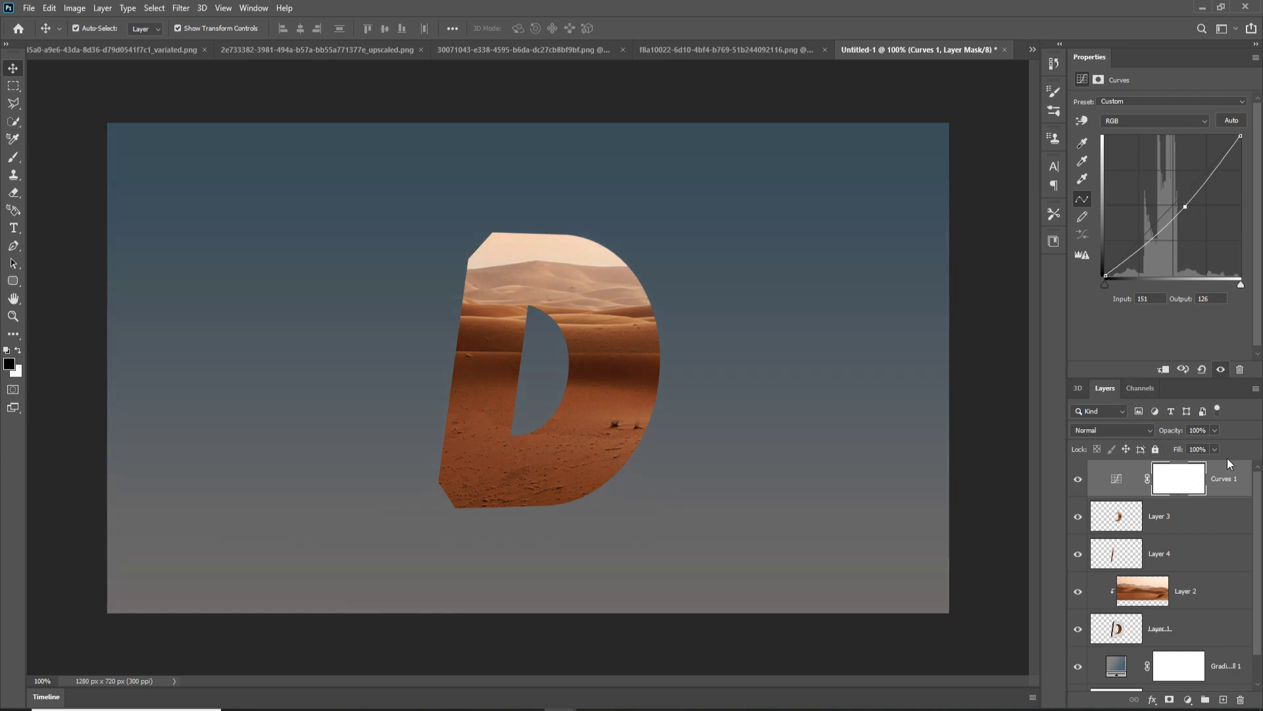
pyautogui.click(1164, 369)
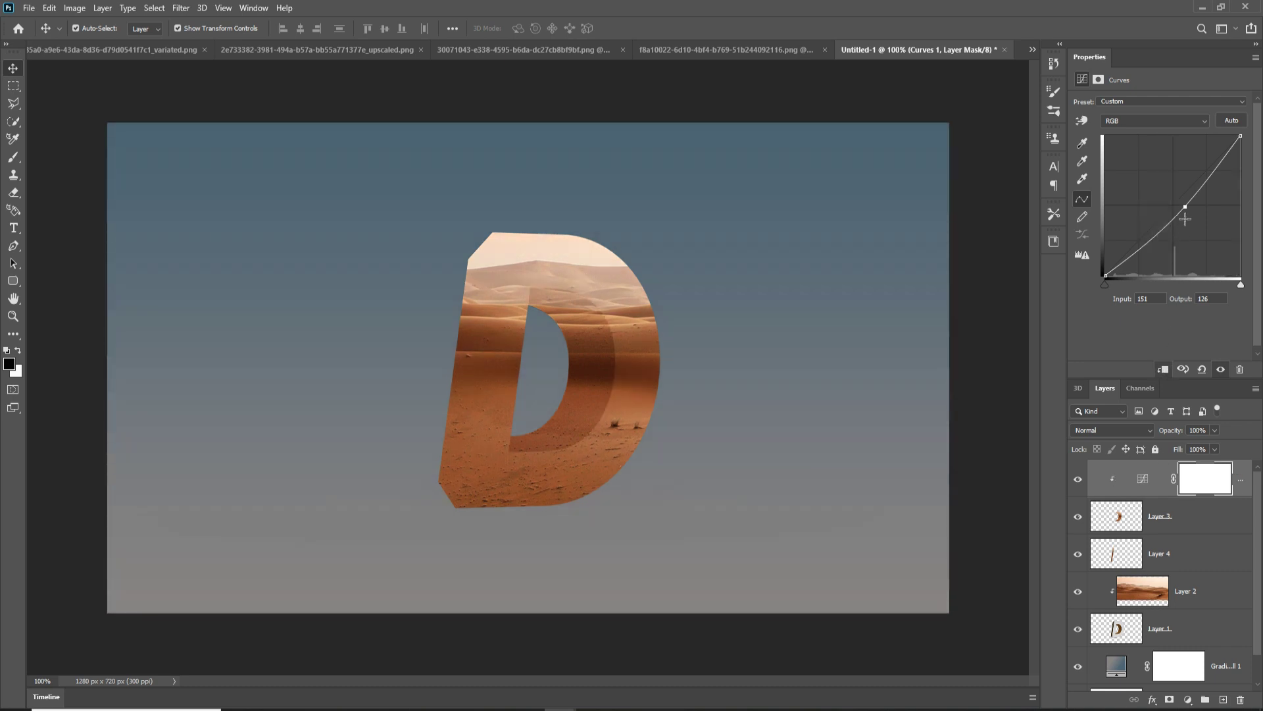
pyautogui.moveTo(1190, 216)
pyautogui.mouseDown()
pyautogui.moveTo(1205, 221)
pyautogui.moveTo(1196, 227)
pyautogui.mouseUp()
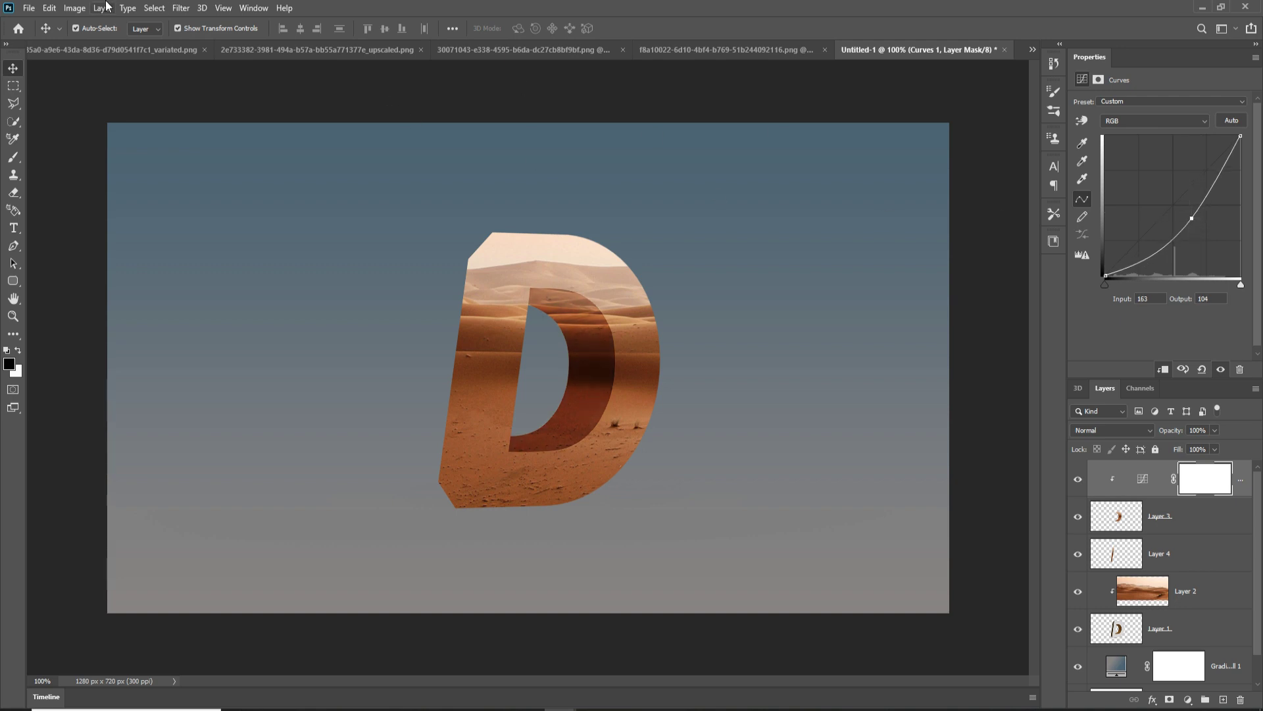
# Switch the workspace to Essentials (Default).
pyautogui.click(254, 7)
pyautogui.moveTo(270, 37)
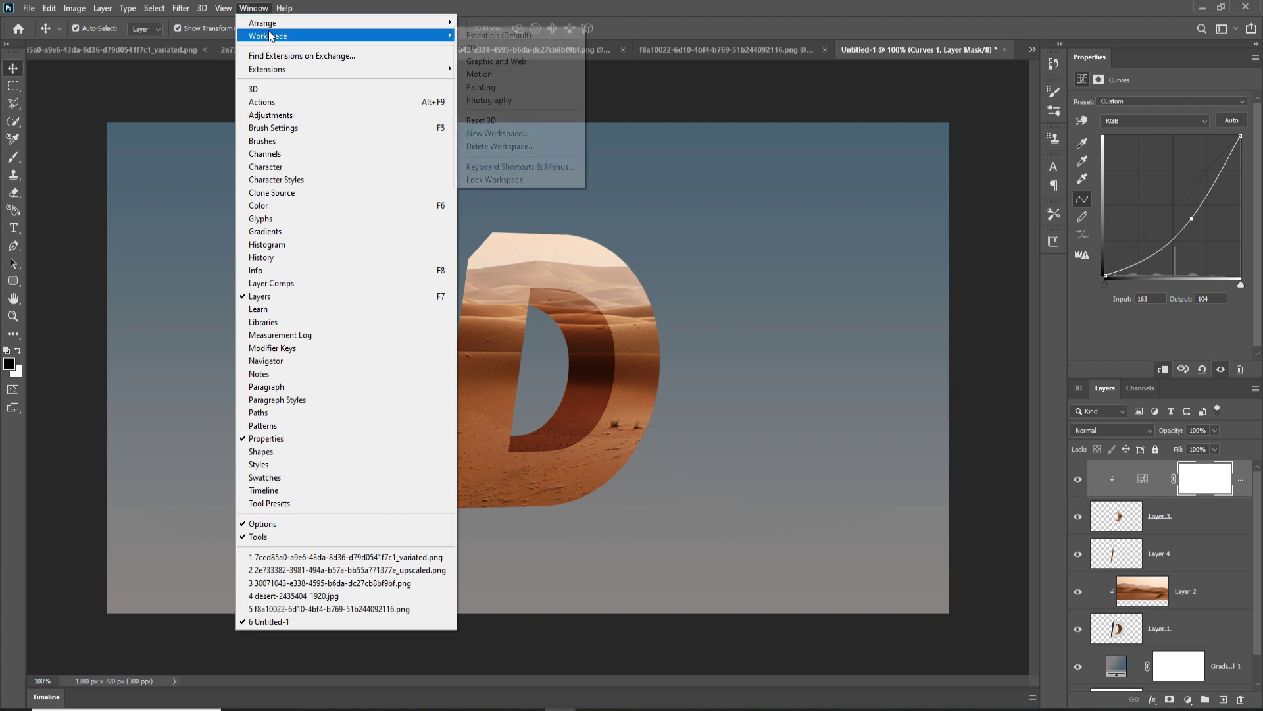
pyautogui.click(531, 36)
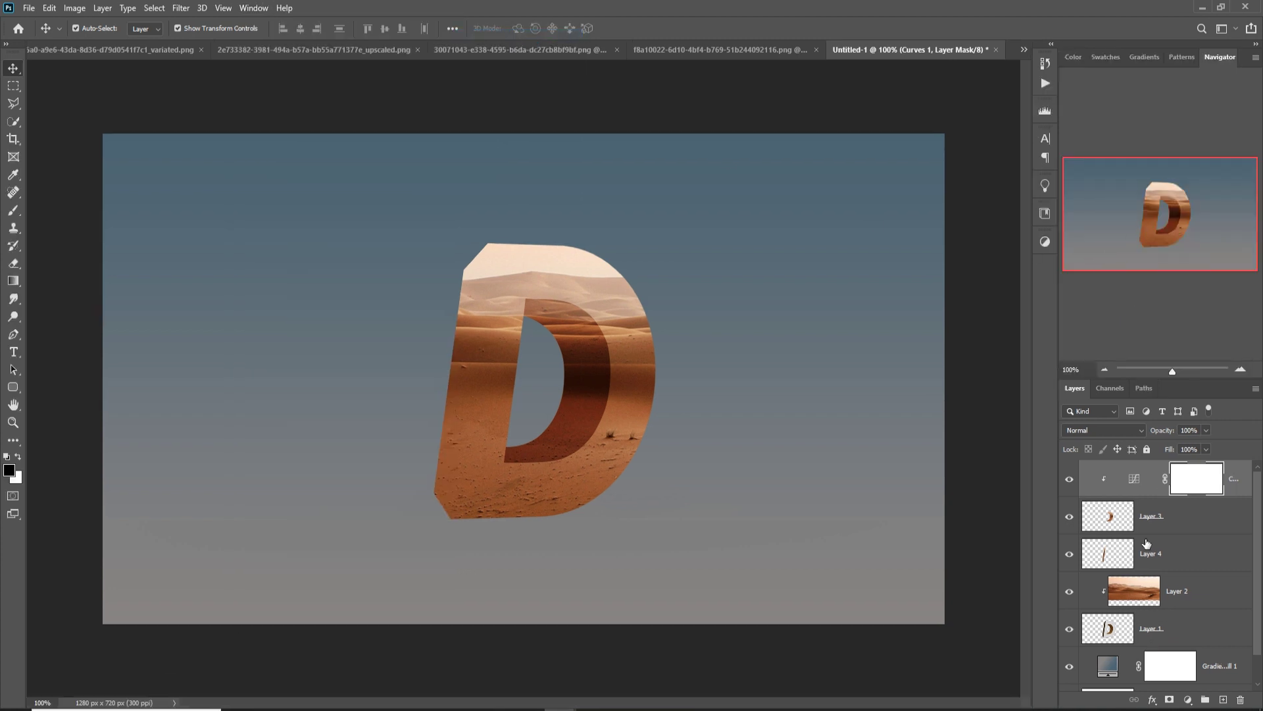
# Darken the left side-wall layer with a clipped Curves adjustment by pulling the RGB curve's midpoint down.
pyautogui.click(1117, 554)
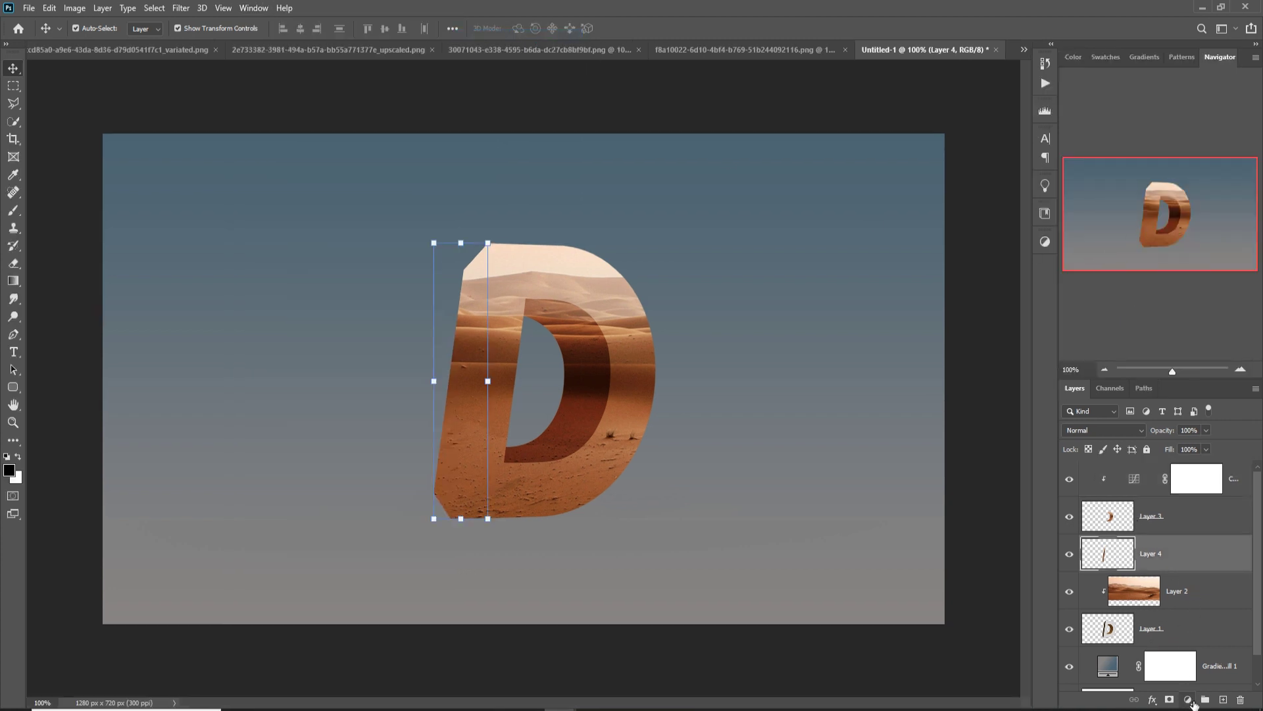
pyautogui.click(1188, 700)
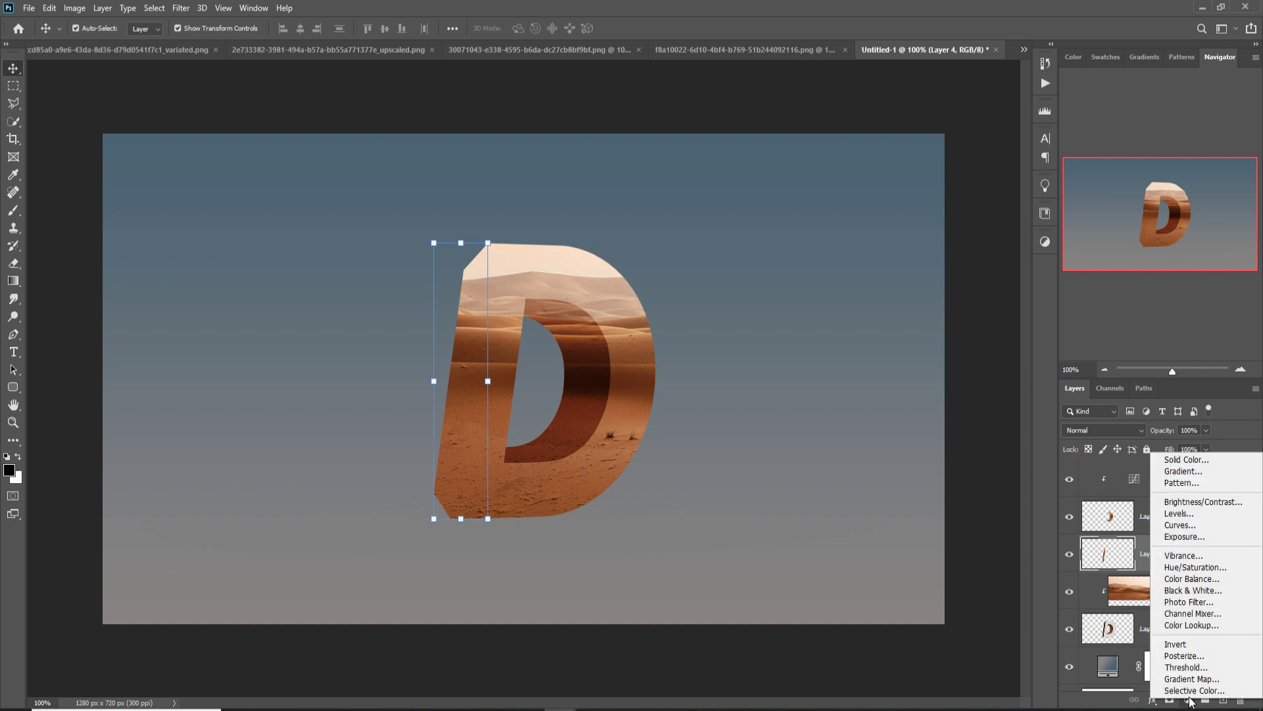
pyautogui.click(1197, 531)
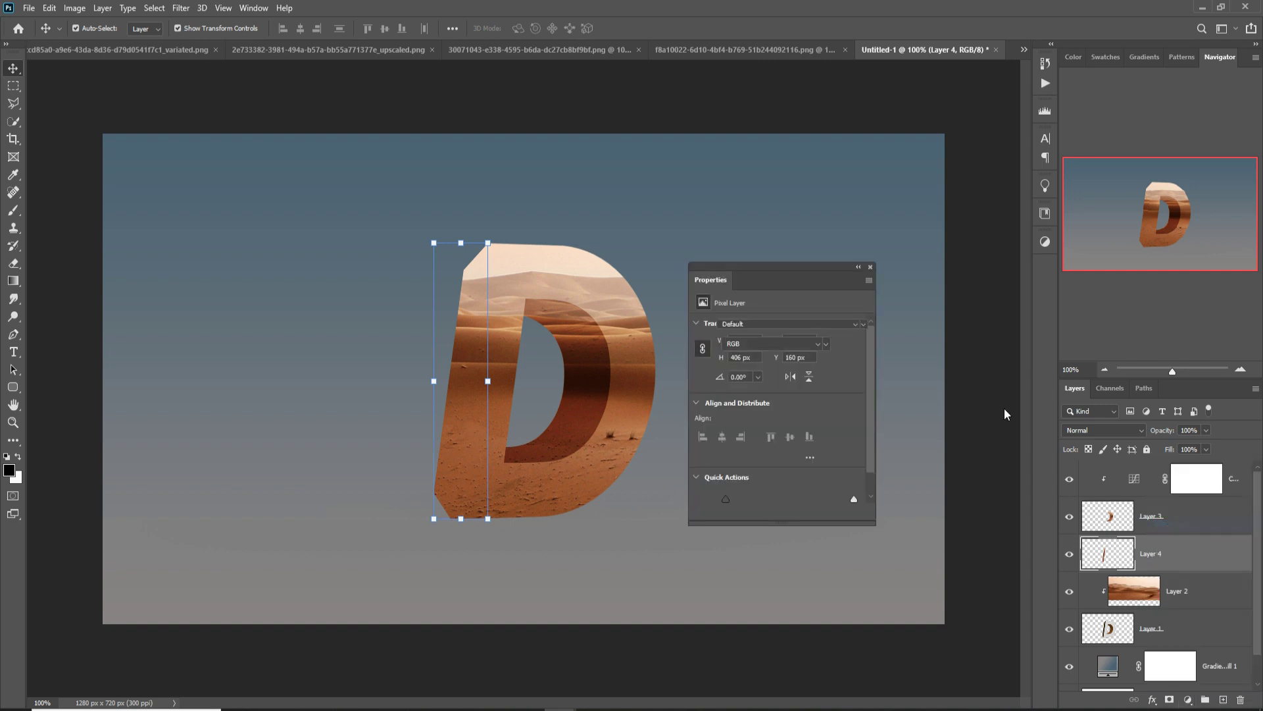
pyautogui.click(777, 512)
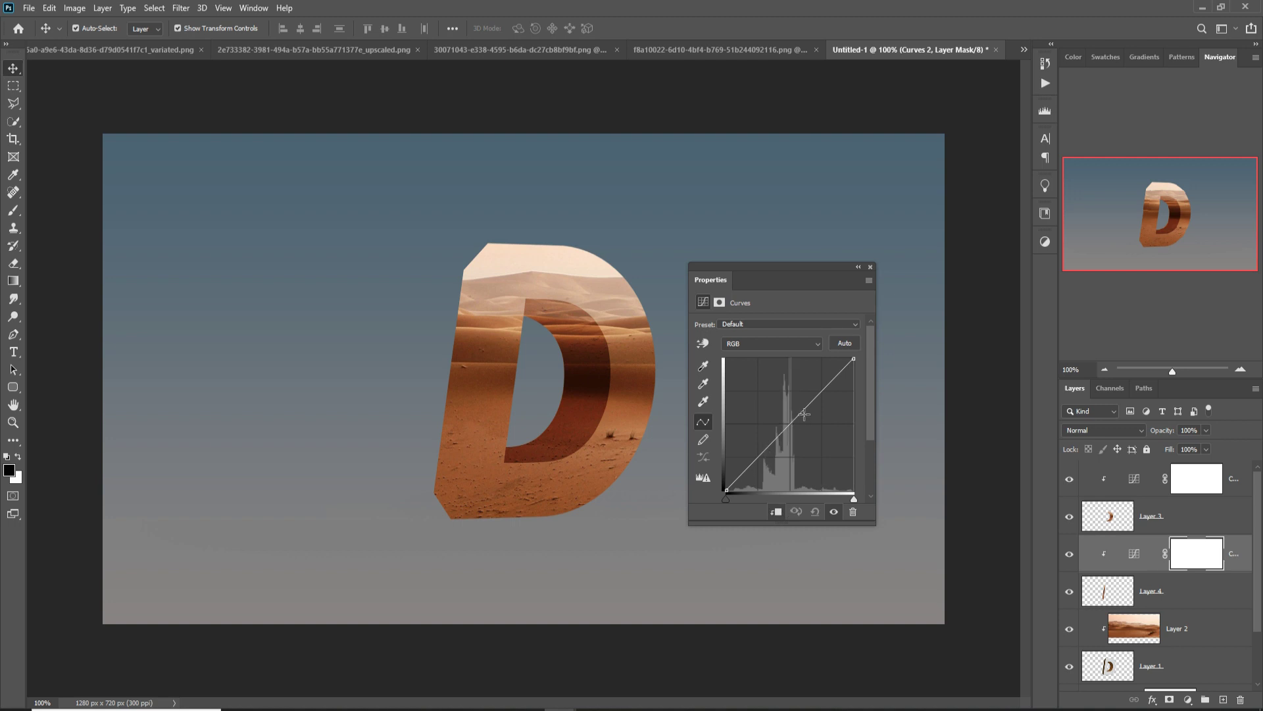
pyautogui.moveTo(794, 431); pyautogui.dragTo(817, 441)
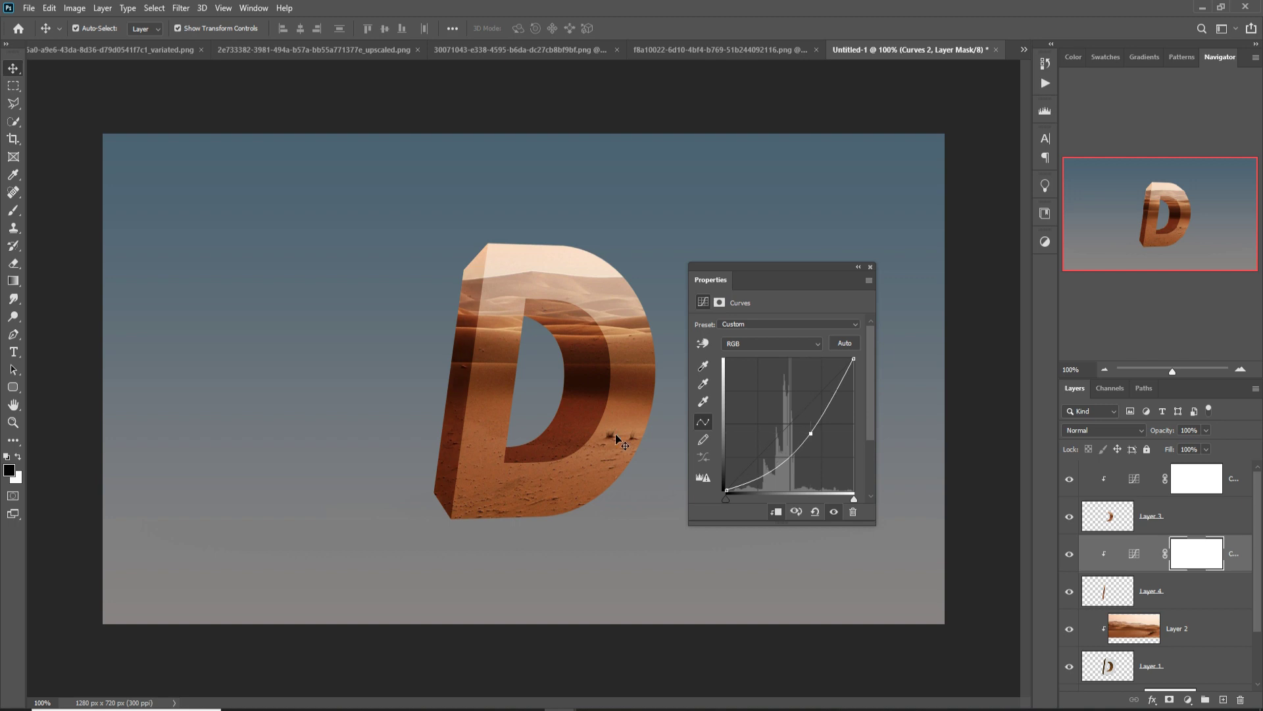
pyautogui.click(871, 267)
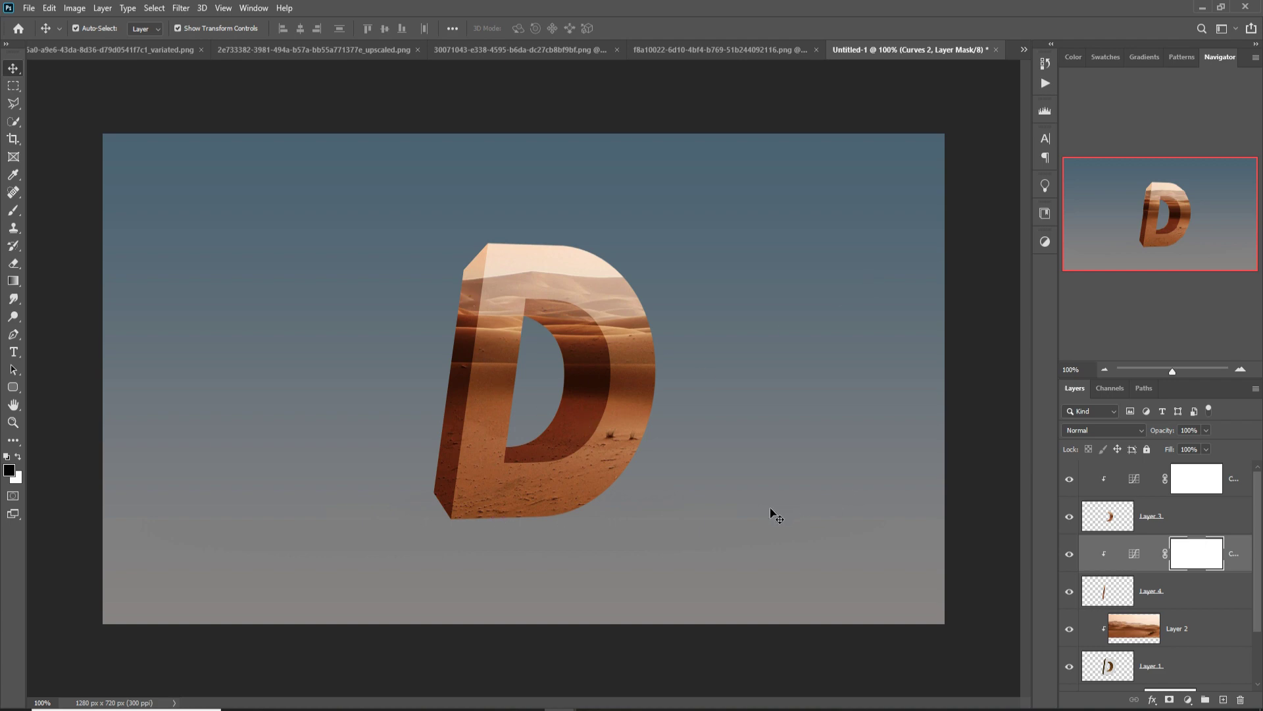
# Bring the camel rider cutout from its own document into the letter D composition.
pyautogui.click(251, 53)
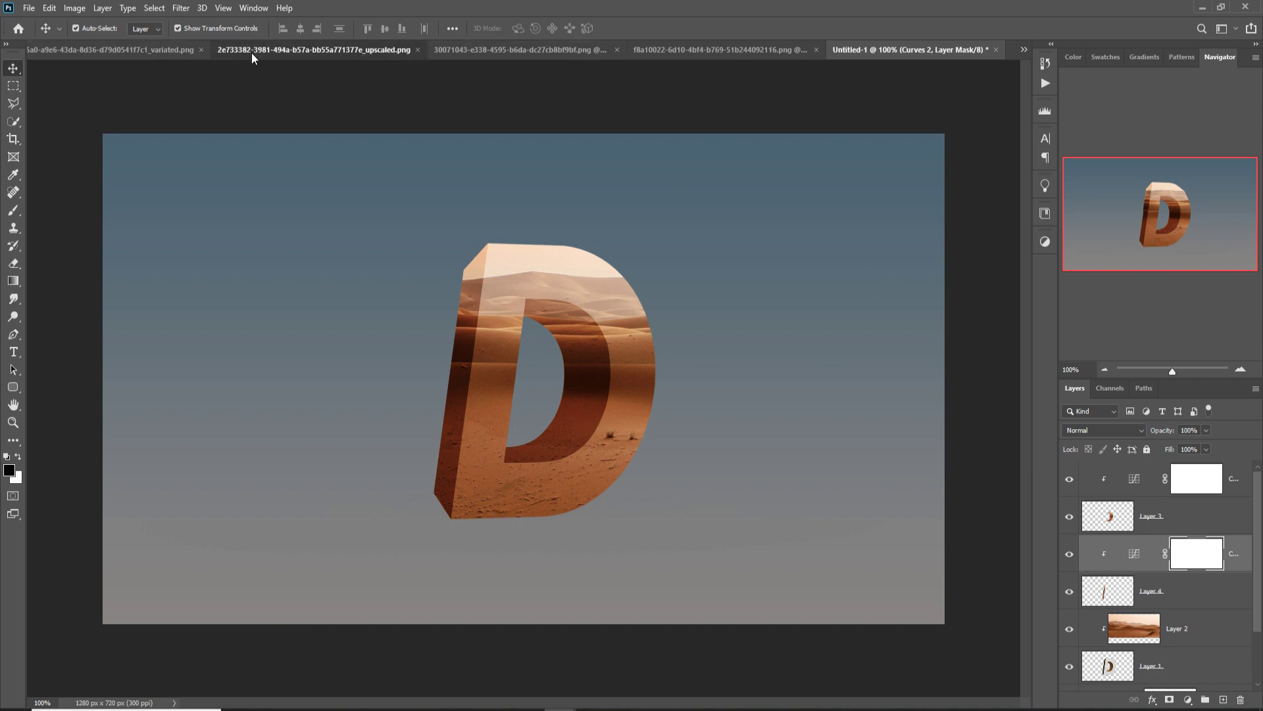
pyautogui.moveTo(255, 53); pyautogui.dragTo(723, 119)
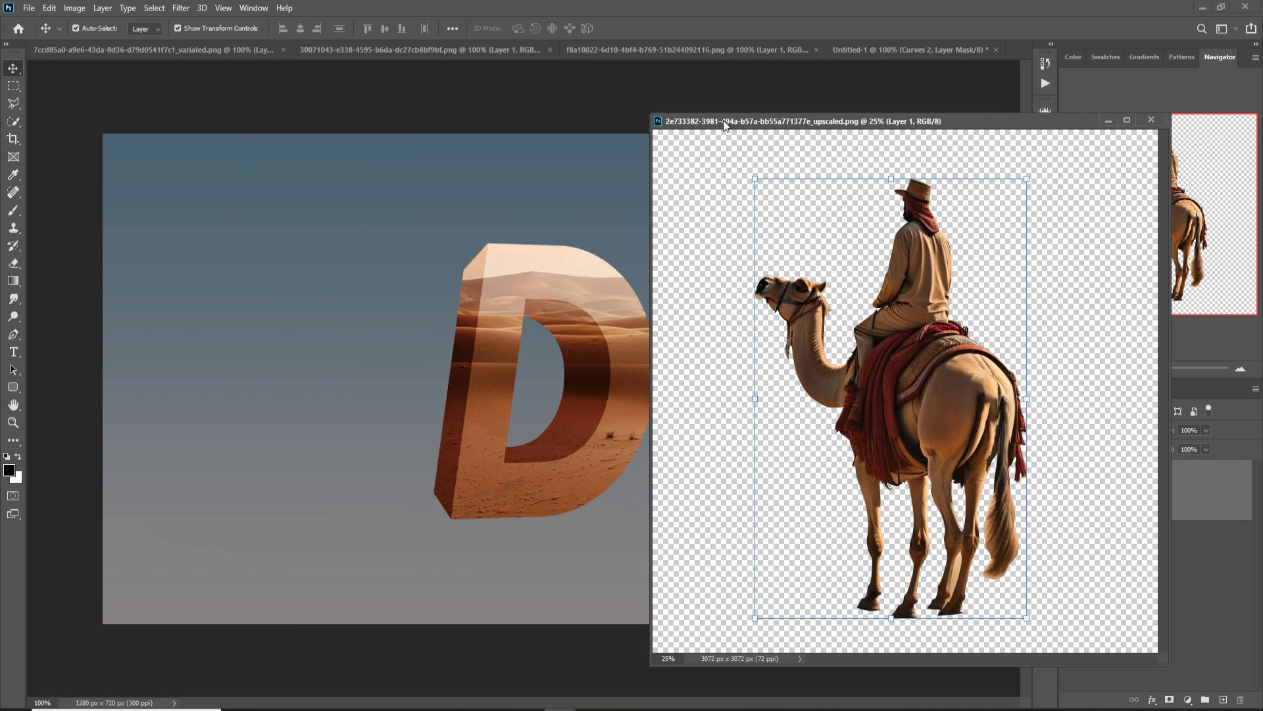
pyautogui.moveTo(924, 354); pyautogui.dragTo(620, 415)
# Scale the camel rider down over the D's upper right curve and bring its layer to the front.
pyautogui.hotkey('ctrl', '-')
pyautogui.moveTo(589, 116); pyautogui.dragTo(585, 273)
pyautogui.press('Return')
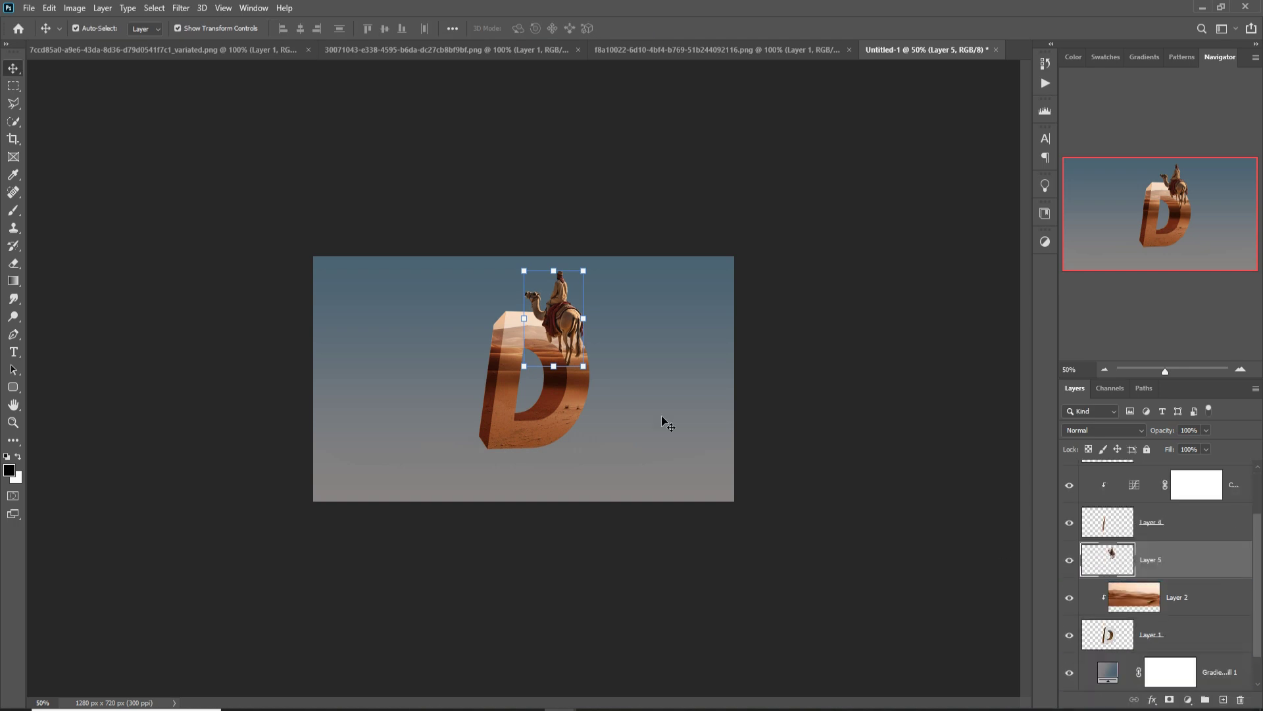
pyautogui.hotkey('ctrl', 'shift', ']')
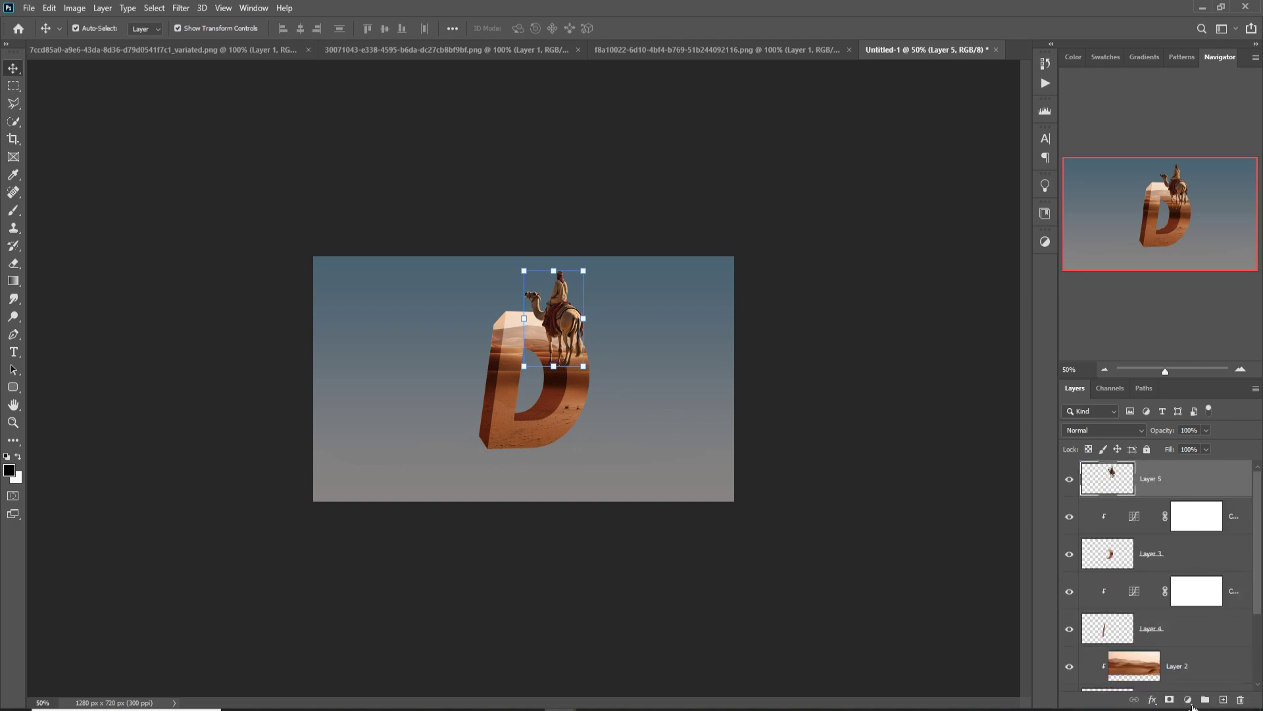
# Add a layer mask to the camel rider layer and scale the camel down slightly.
pyautogui.click(1169, 699)
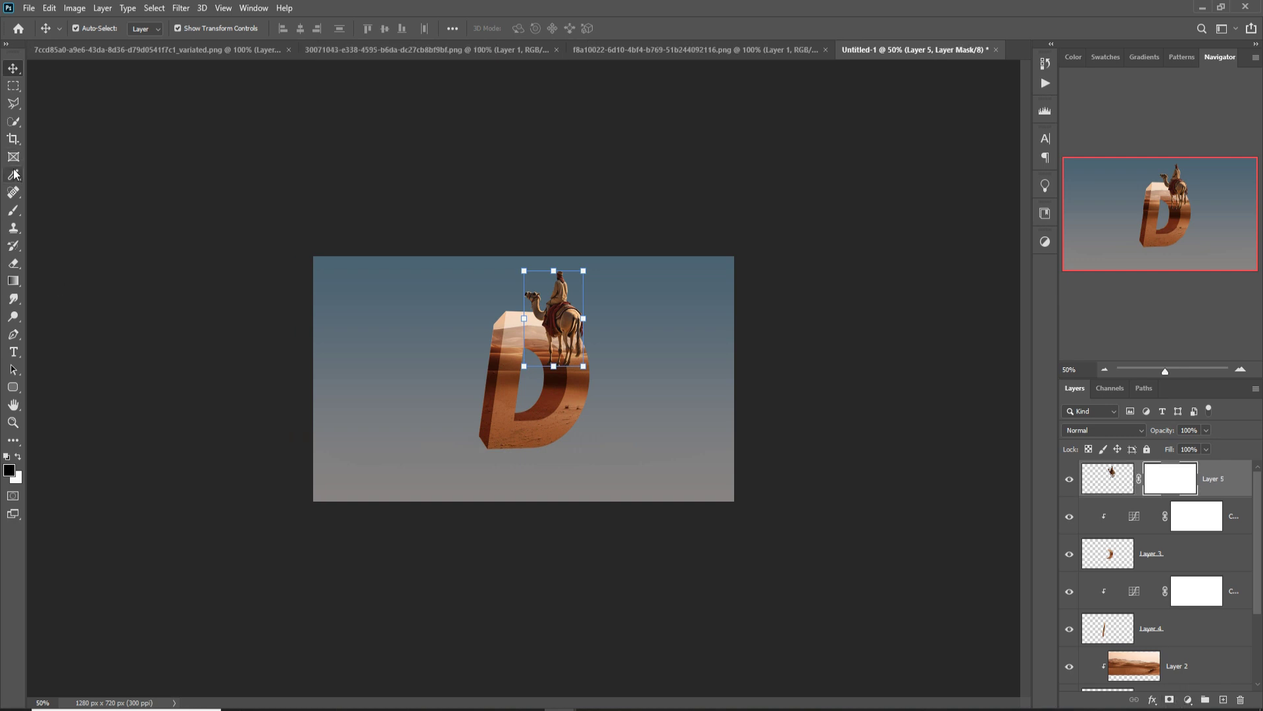
pyautogui.click(13, 210)
pyautogui.hotkey('ctrl', '+')
pyautogui.hotkey('ctrl', '+')
pyautogui.hotkey('ctrl', '+')
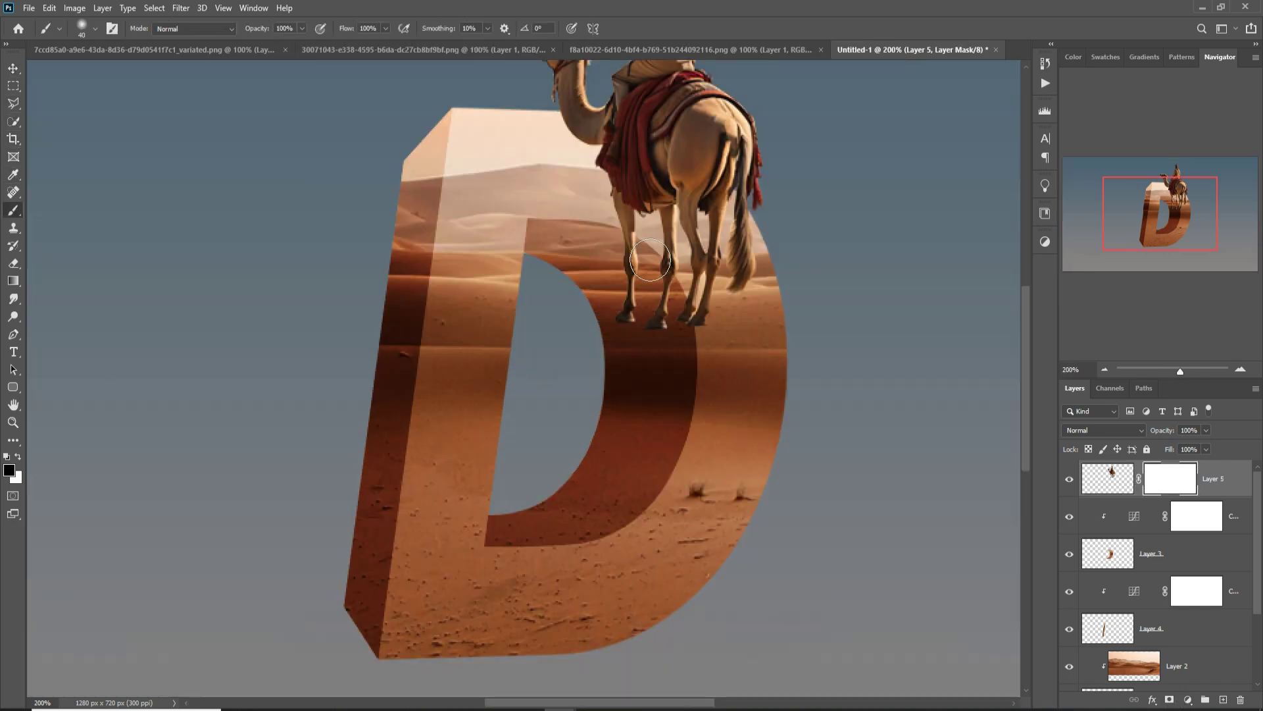
pyautogui.press('v')
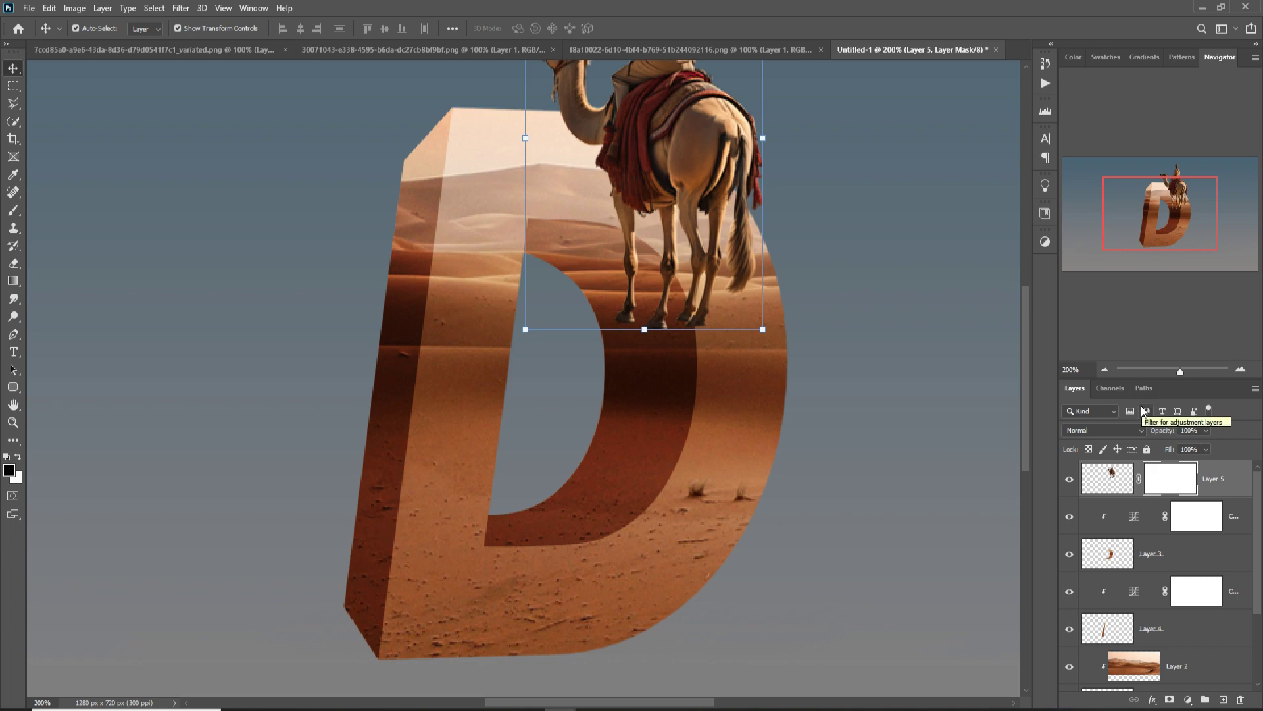
pyautogui.scroll(-2, 1158, 560)
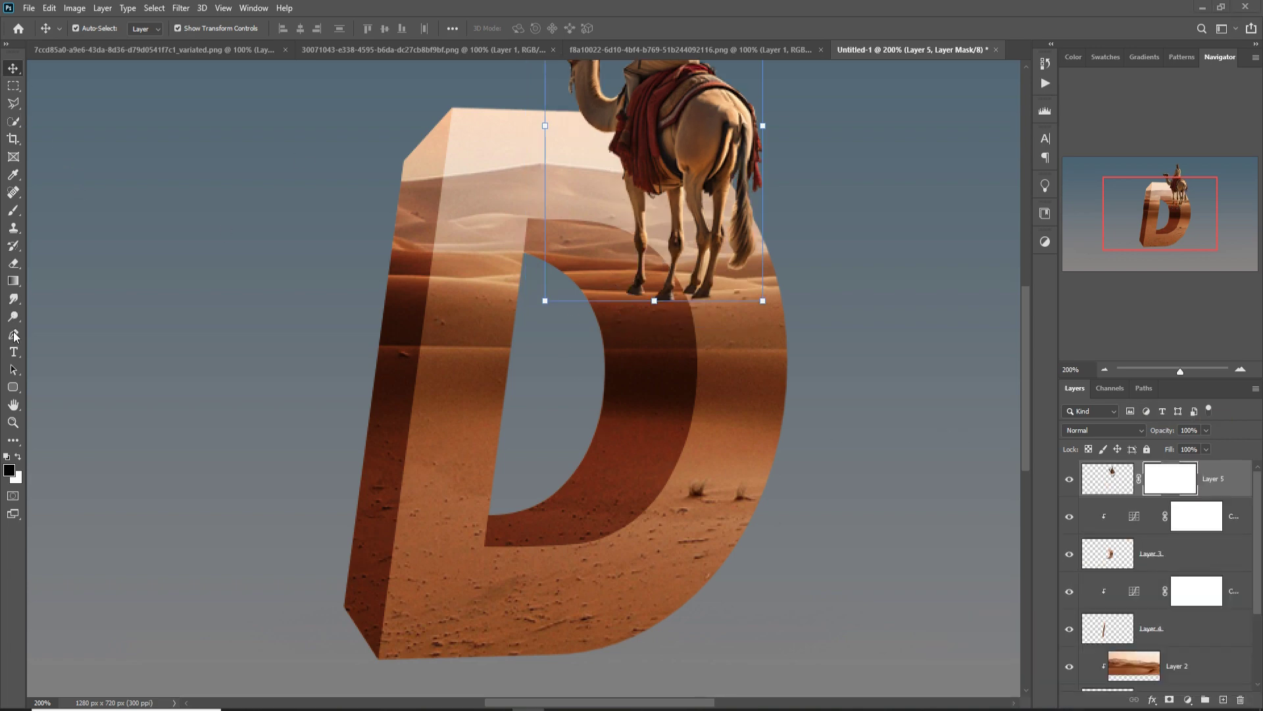
# Trace a closed path around the camel's lower left legs, following the outer edge of the D's inside wall.
pyautogui.click(13, 334)
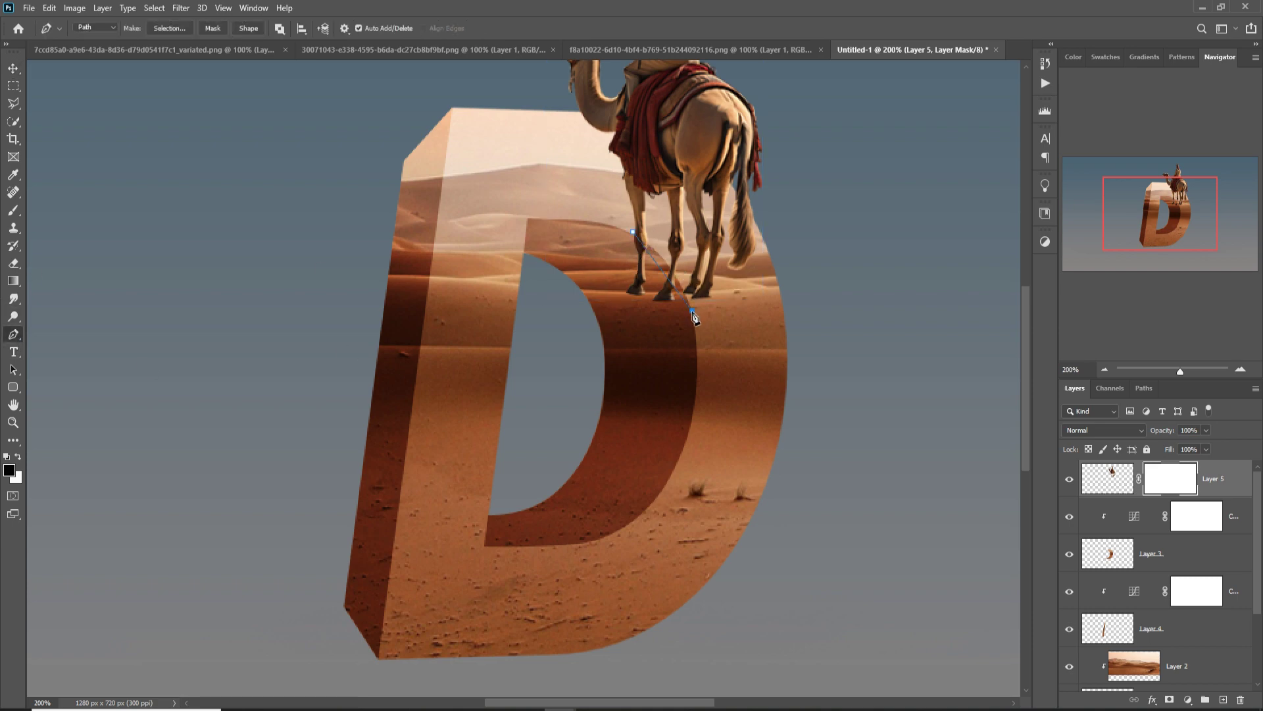
pyautogui.moveTo(666, 276); pyautogui.dragTo(671, 268)
pyautogui.click(675, 318)
pyautogui.click(633, 304)
pyautogui.click(614, 294)
pyautogui.moveTo(614, 264); pyautogui.dragTo(619, 257)
pyautogui.click(631, 235)
# Target the camel layer's image and convert the leg path to a new anti-aliased selection with 0 px feather.
pyautogui.click(1108, 485)
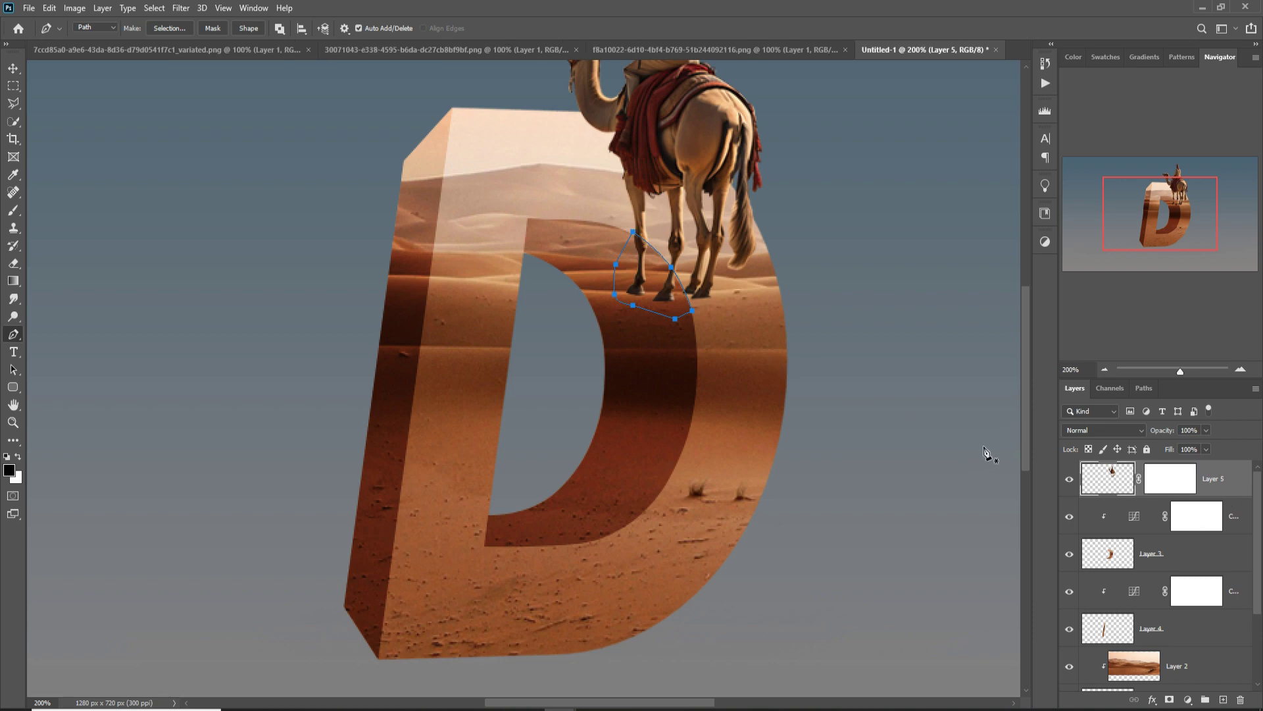
pyautogui.rightClick(634, 275)
pyautogui.click(704, 334)
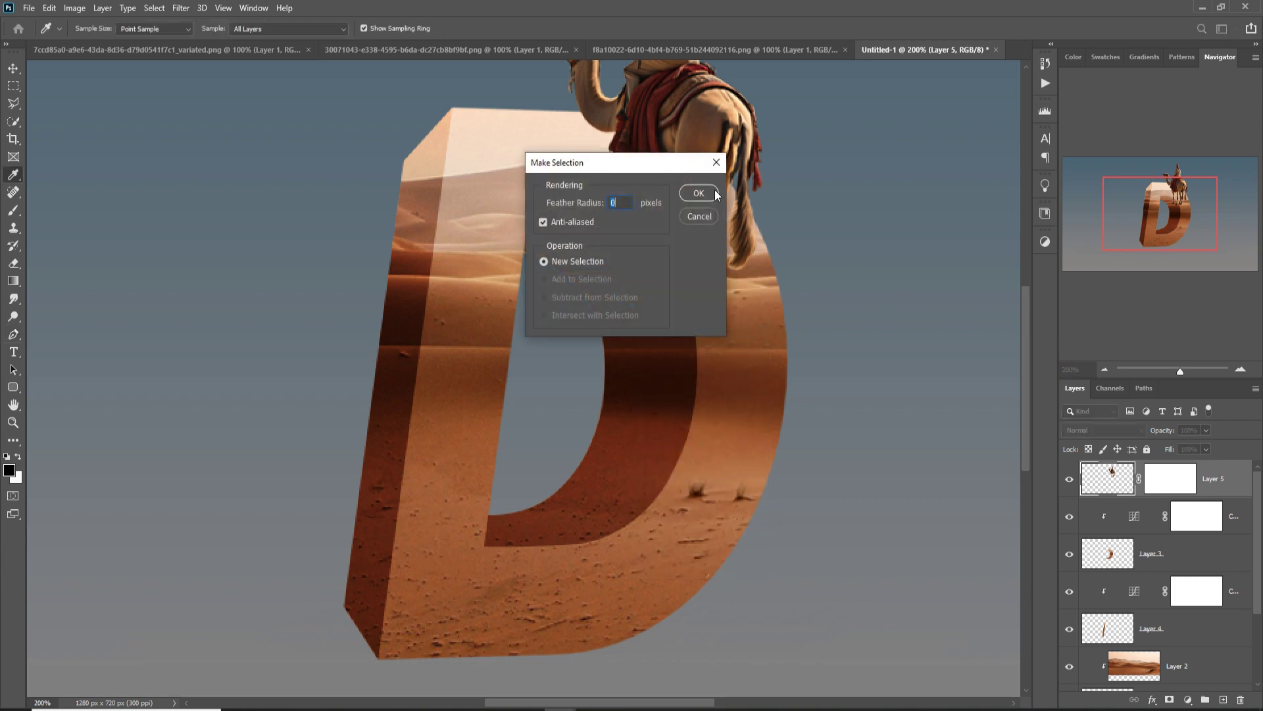
pyautogui.press('Return')
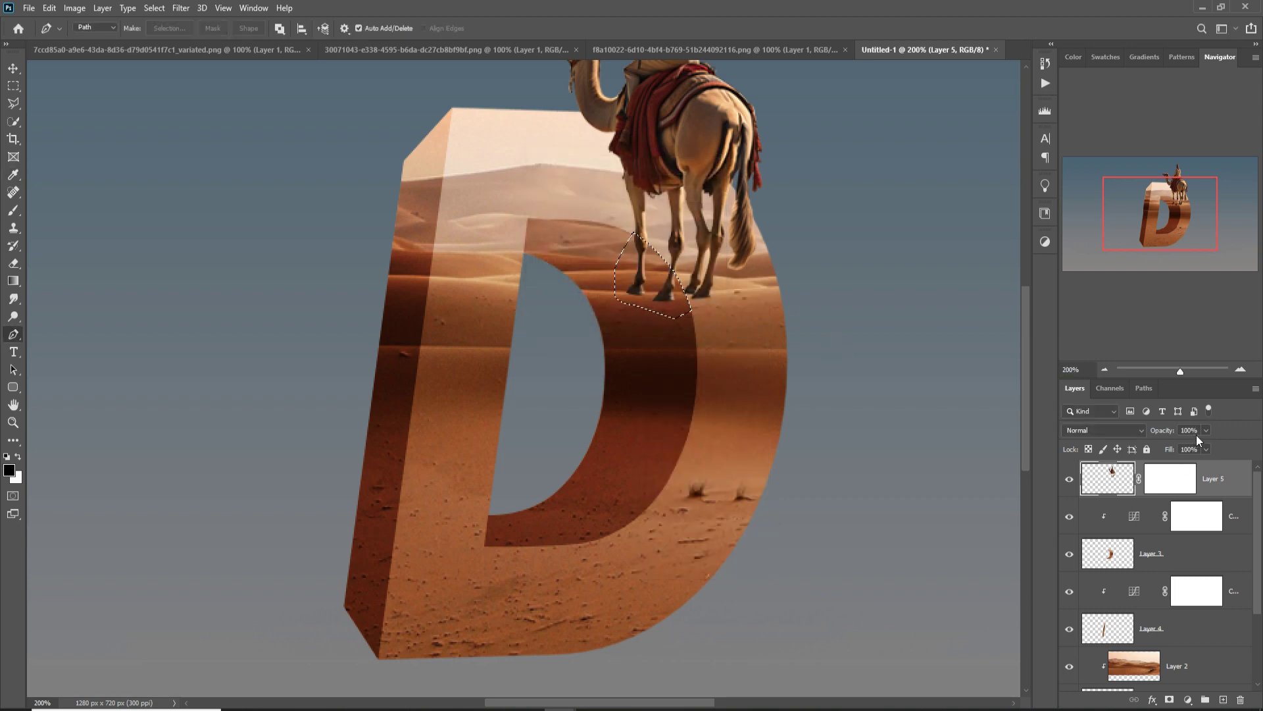
pyautogui.click(1189, 700)
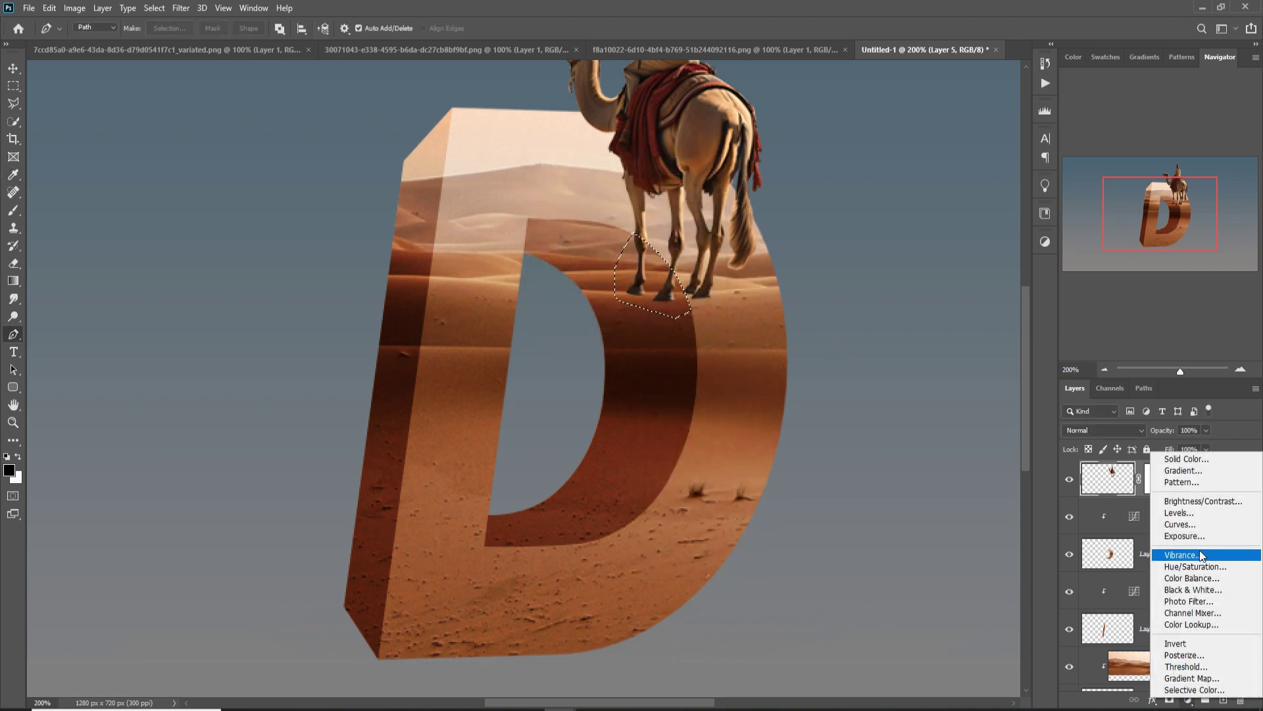
# Add a Curves adjustment clipped to the camel layer within the lower-leg selection and bend its midtones slightly.
pyautogui.click(1195, 523)
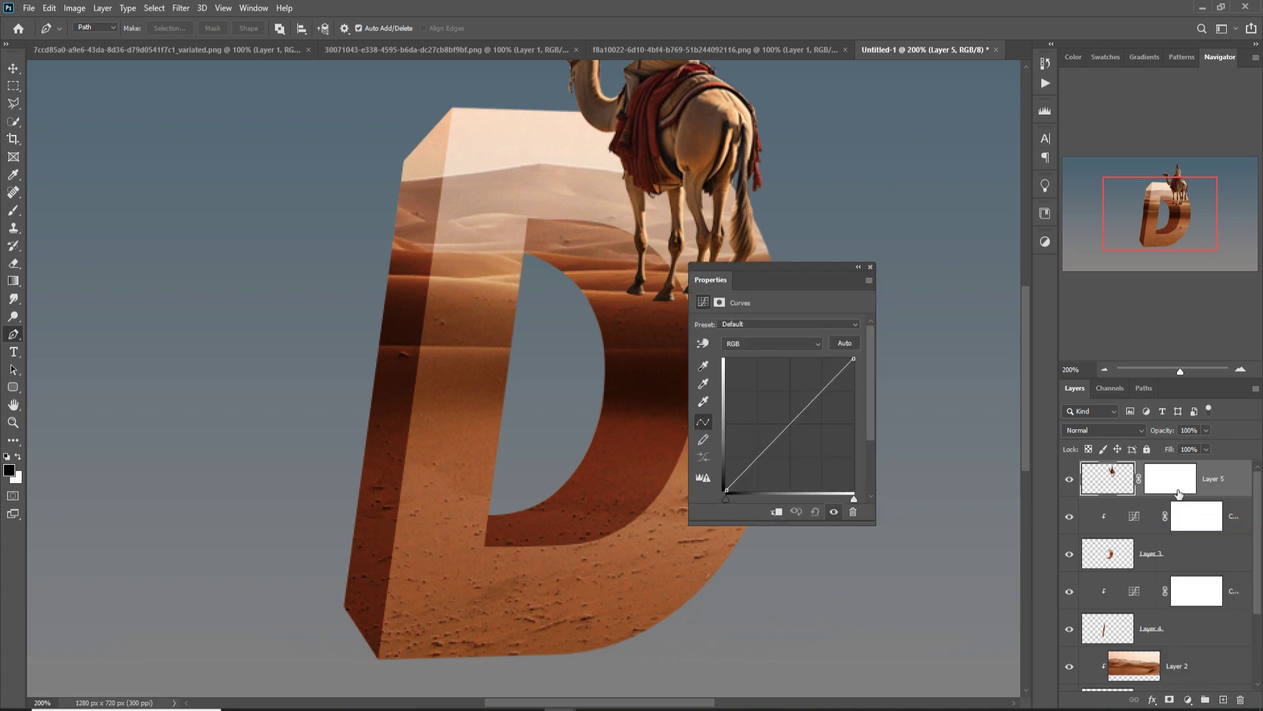
pyautogui.click(777, 511)
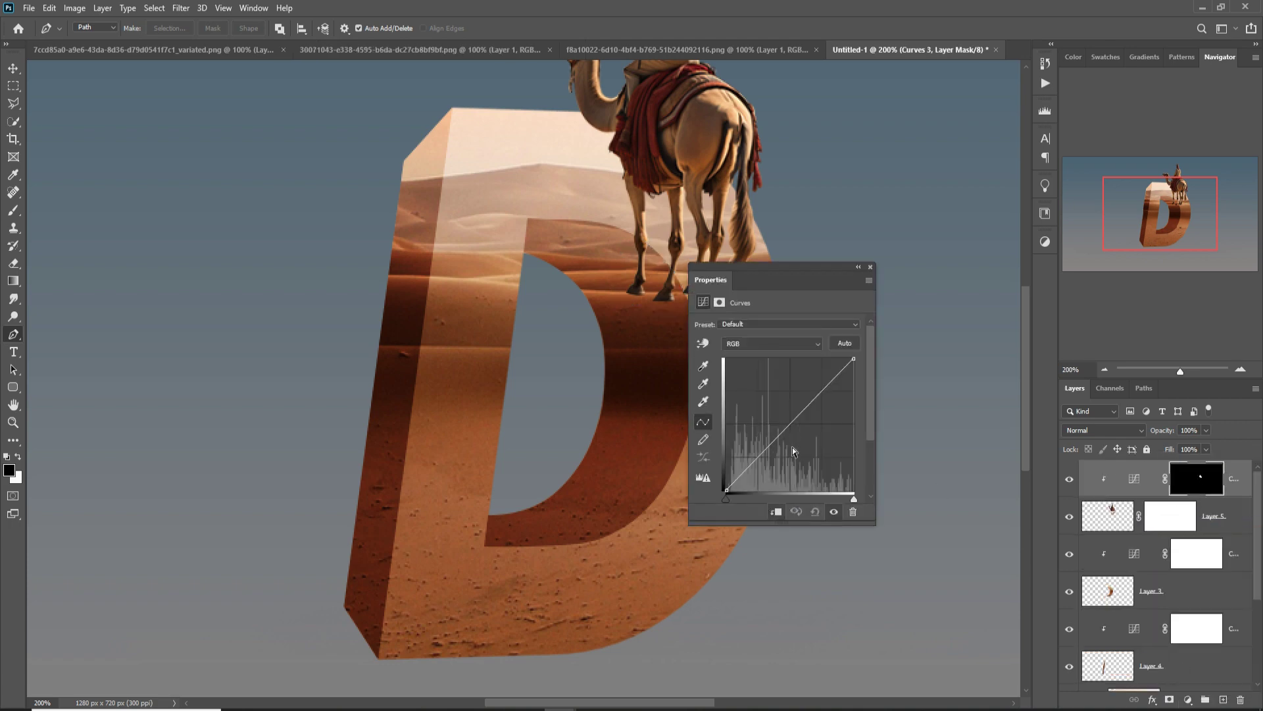
pyautogui.moveTo(791, 434)
pyautogui.mouseDown()
pyautogui.moveTo(829, 450)
pyautogui.moveTo(798, 423)
pyautogui.mouseUp()
pyautogui.click(870, 268)
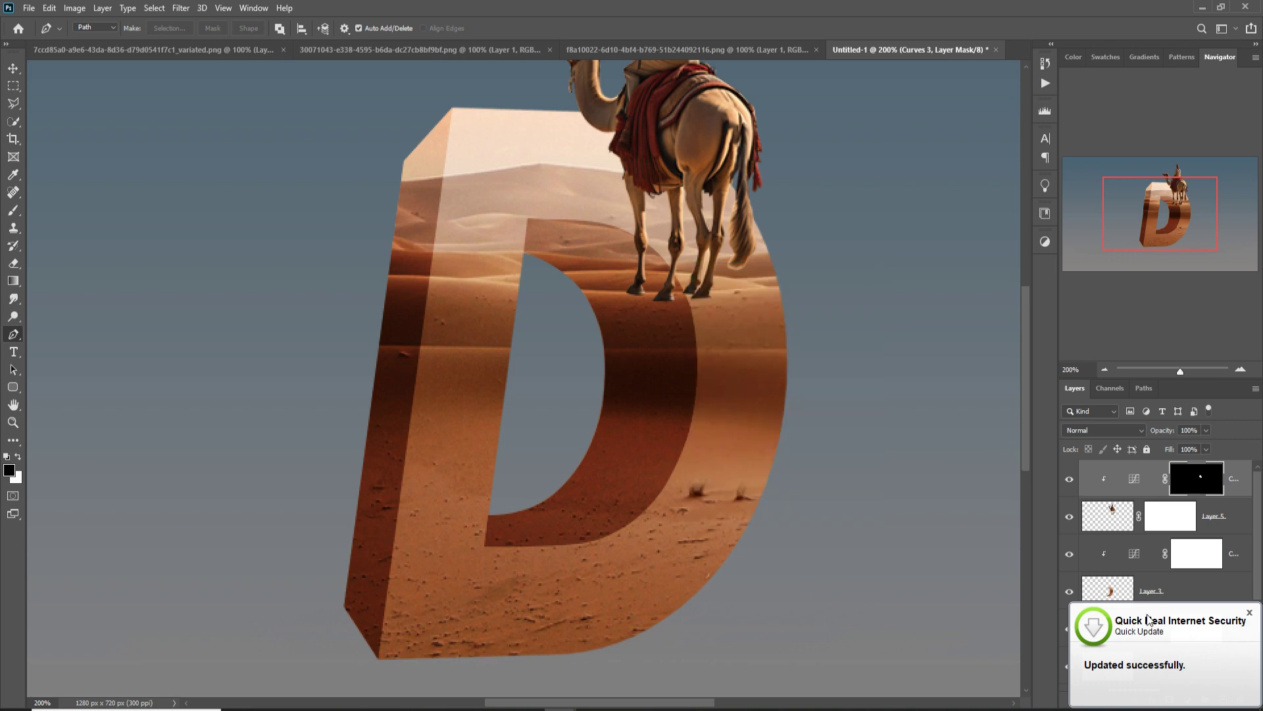
pyautogui.click(1250, 613)
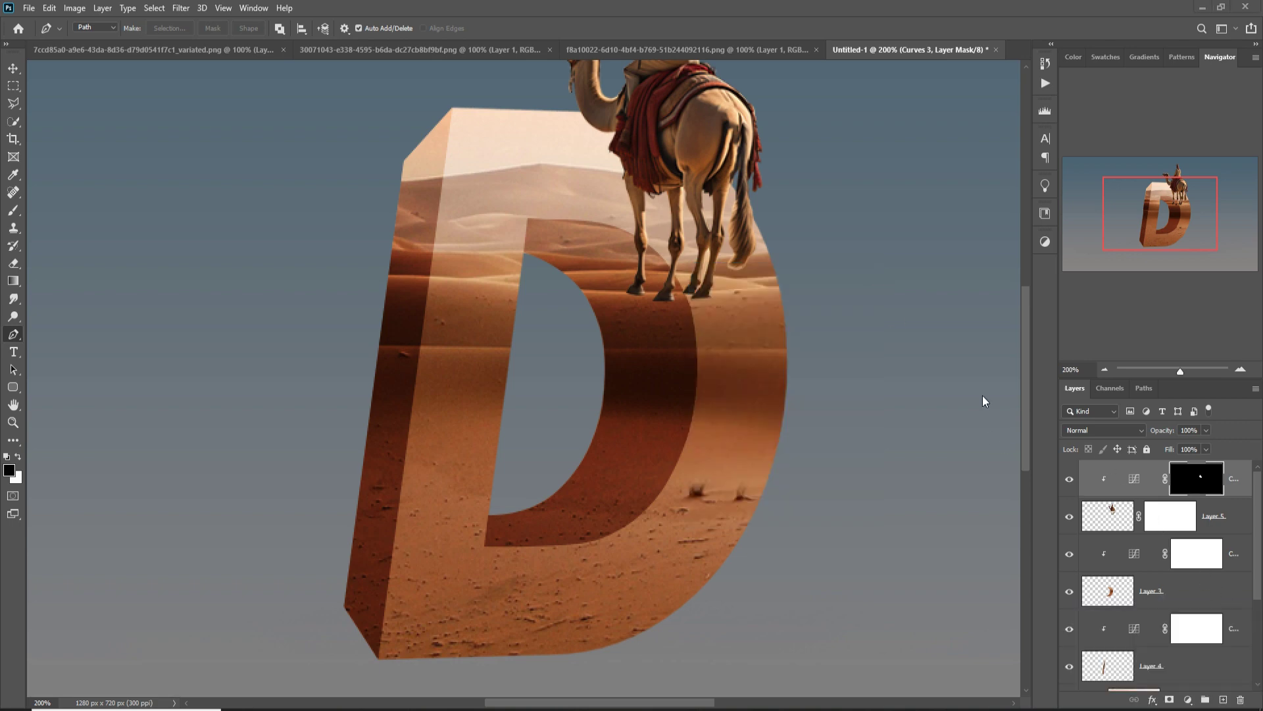
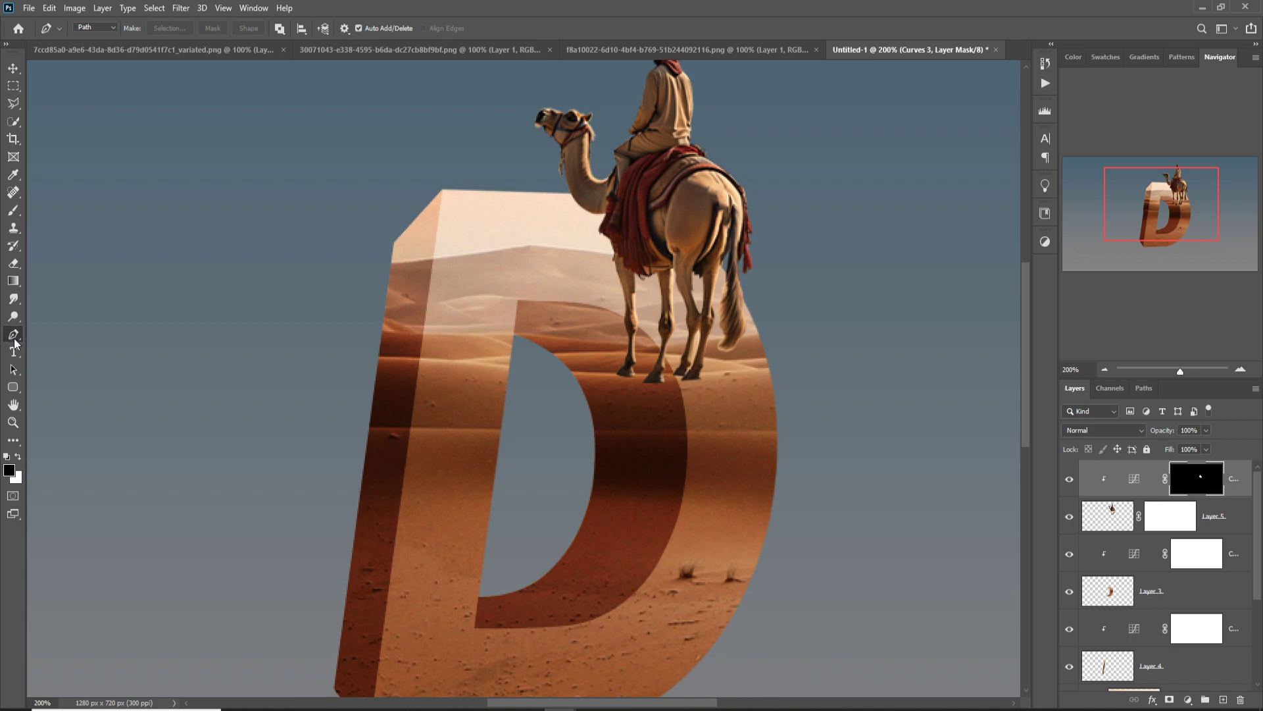
# Start a path where the camel's chest meets the D's upper edge and set the camel rider layer's opacity to 74%.
pyautogui.click(568, 193)
pyautogui.click(1112, 519)
pyautogui.click(1206, 430)
pyautogui.moveTo(1207, 446); pyautogui.dragTo(1191, 447)
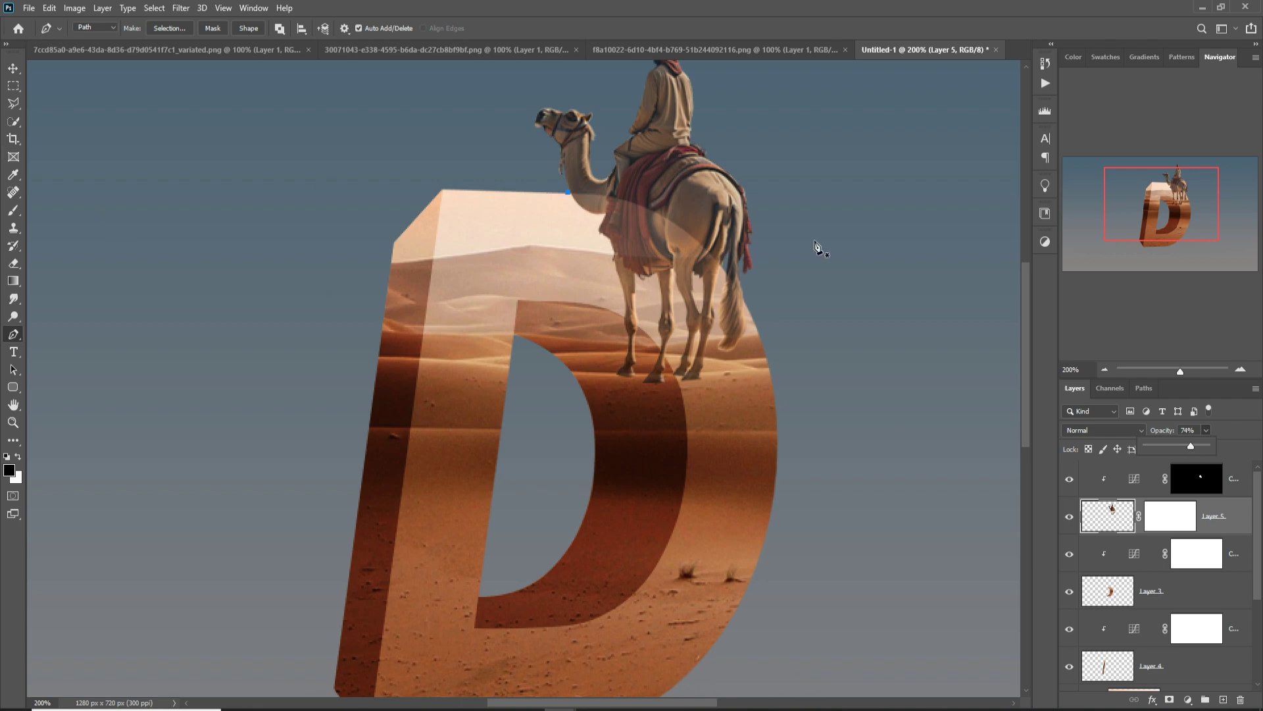
# Trace the path along the D's outer curve beneath the camel and loop it around the camel's upper body and rider.
pyautogui.click(760, 338)
pyautogui.moveTo(664, 267); pyautogui.dragTo(688, 232)
pyautogui.moveTo(572, 101); pyautogui.dragTo(700, 97)
pyautogui.moveTo(736, 155); pyautogui.dragTo(748, 179)
pyautogui.click(777, 381)
pyautogui.moveTo(778, 395); pyautogui.dragTo(776, 400)
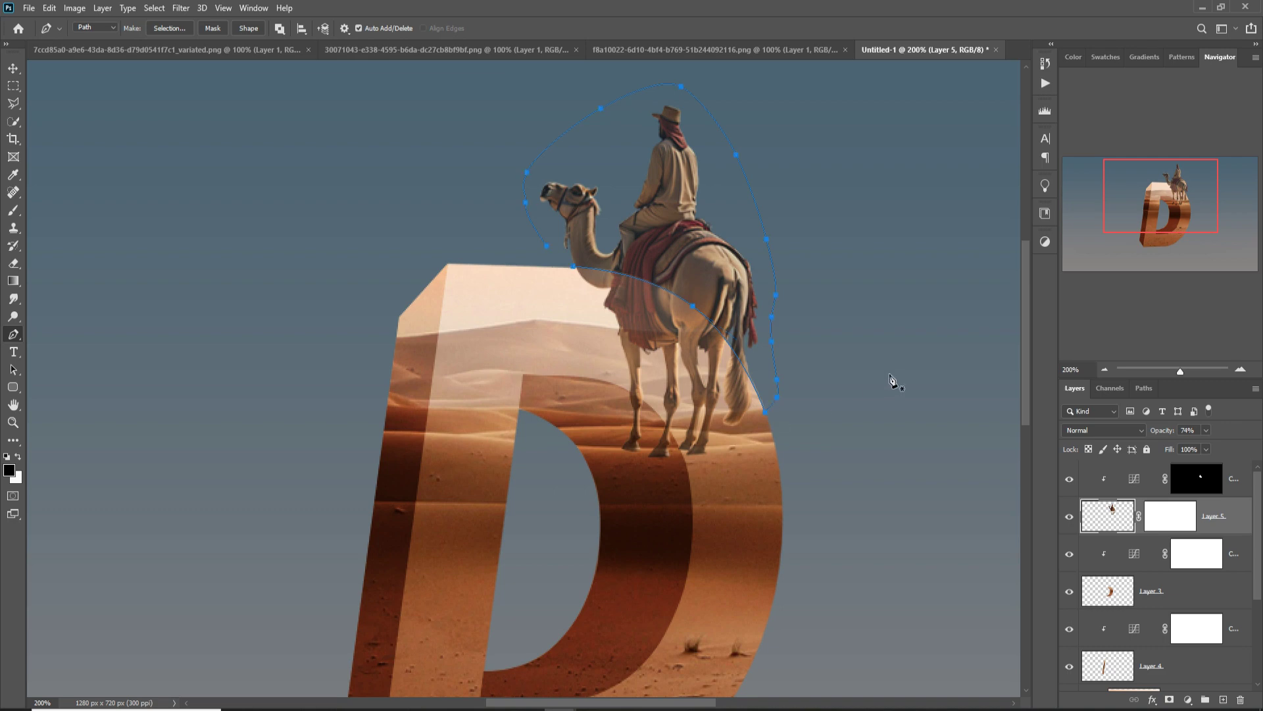
pyautogui.press('v')
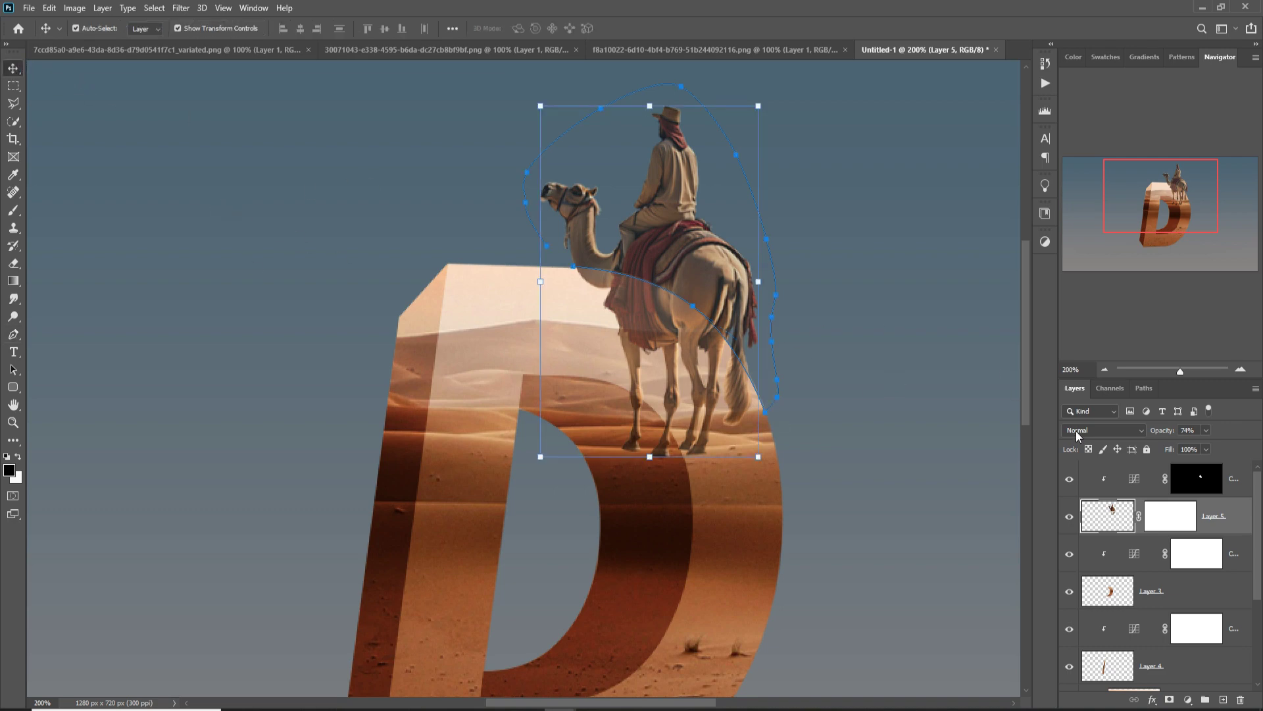
pyautogui.rightClick(1124, 523)
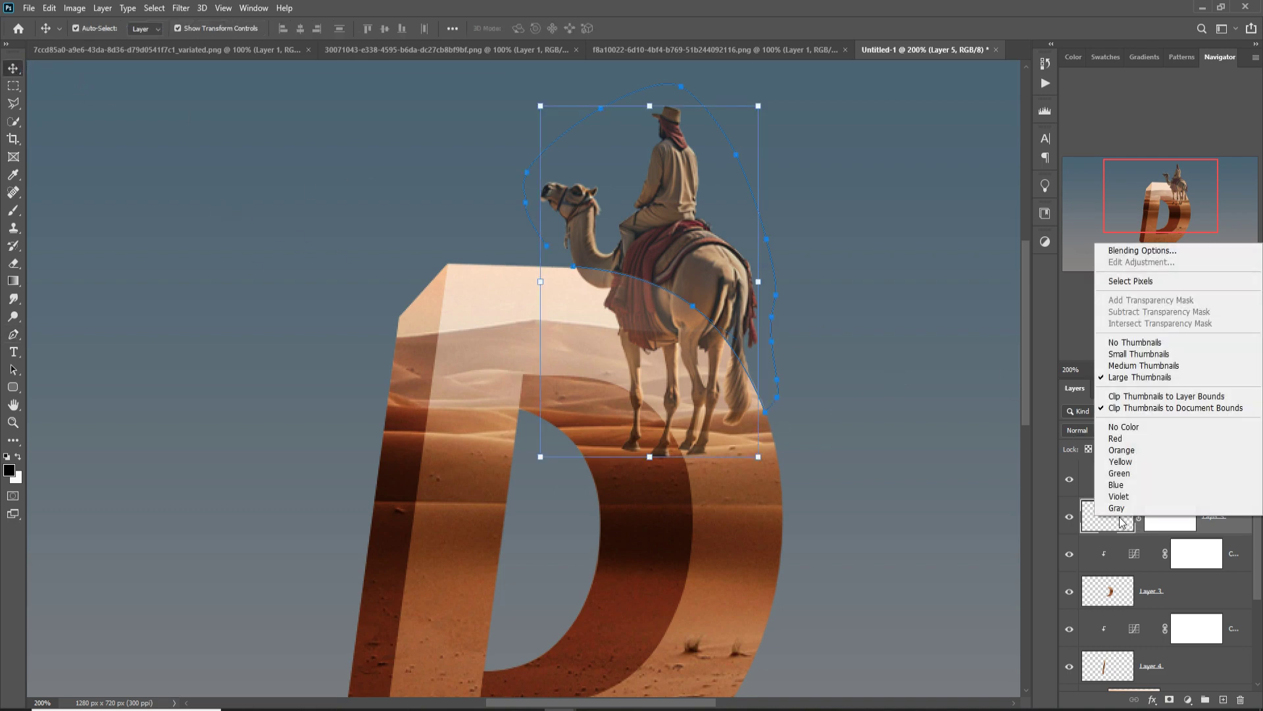
pyautogui.click(800, 299)
pyautogui.rightClick(703, 189)
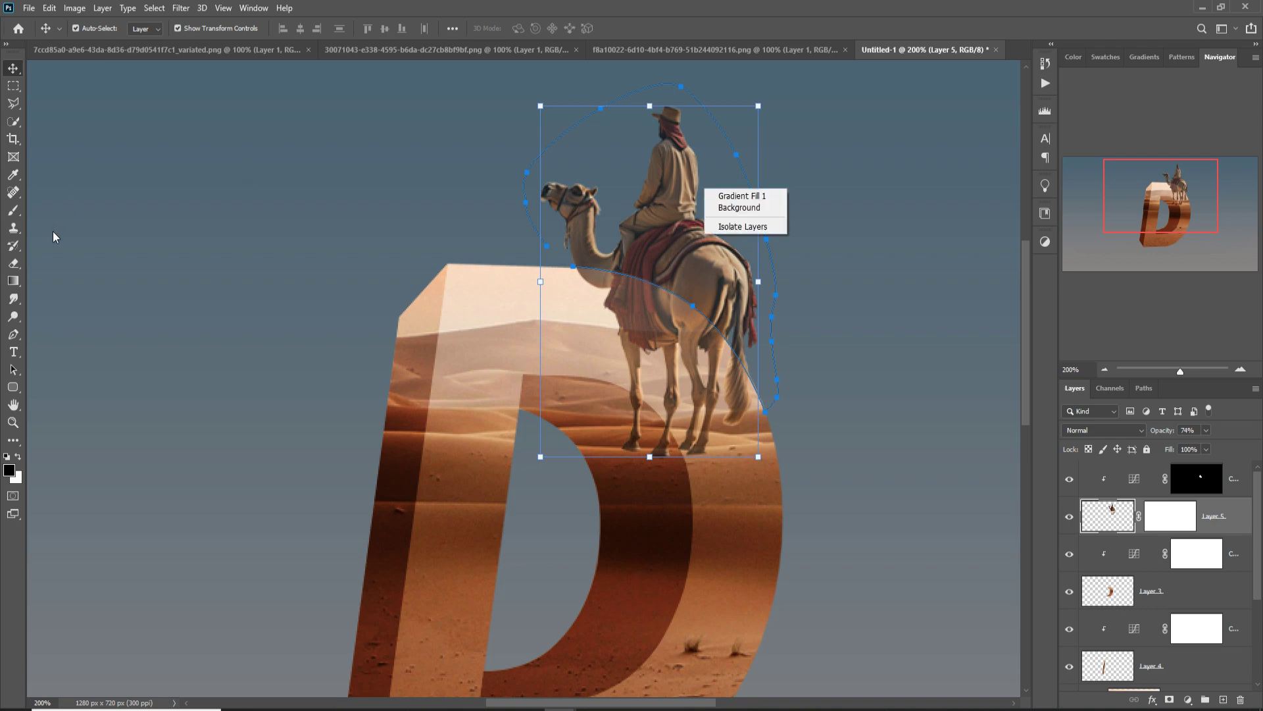
pyautogui.click(13, 342)
pyautogui.rightClick(676, 187)
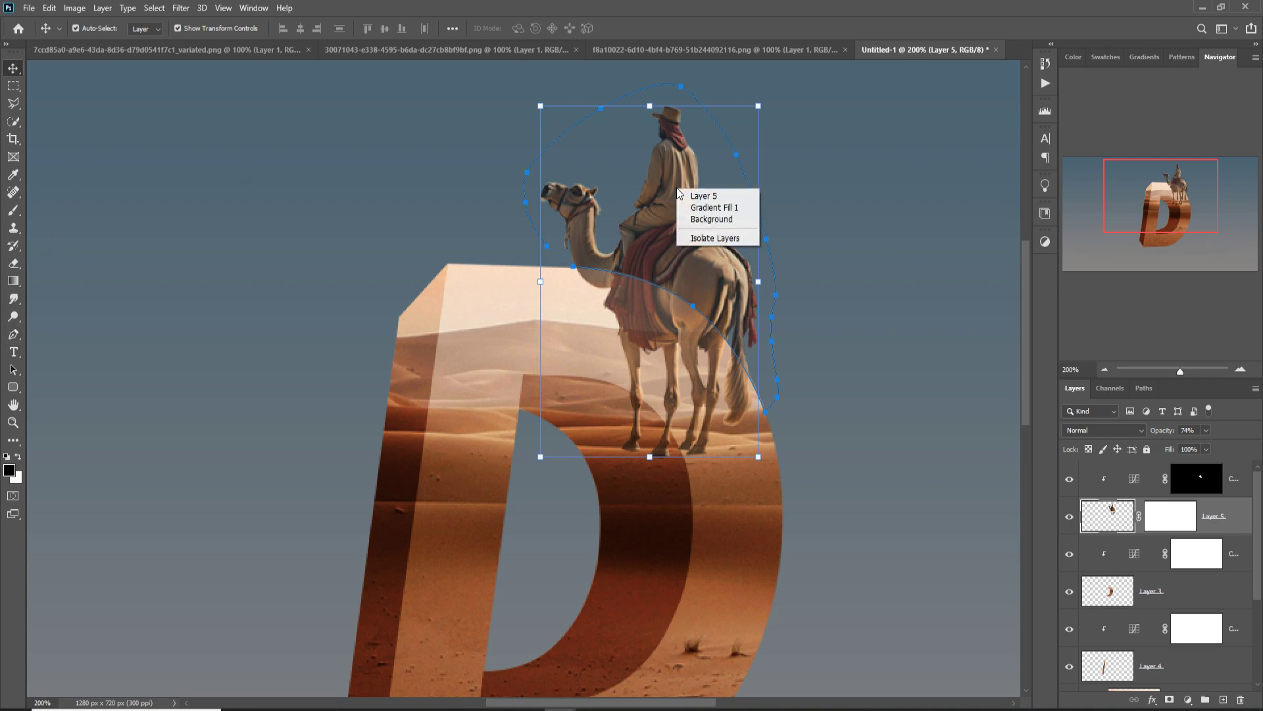
pyautogui.click(637, 229)
# Convert the path around the camel's upper body and rider to a new anti-aliased selection with 0 px feather.
pyautogui.click(13, 334)
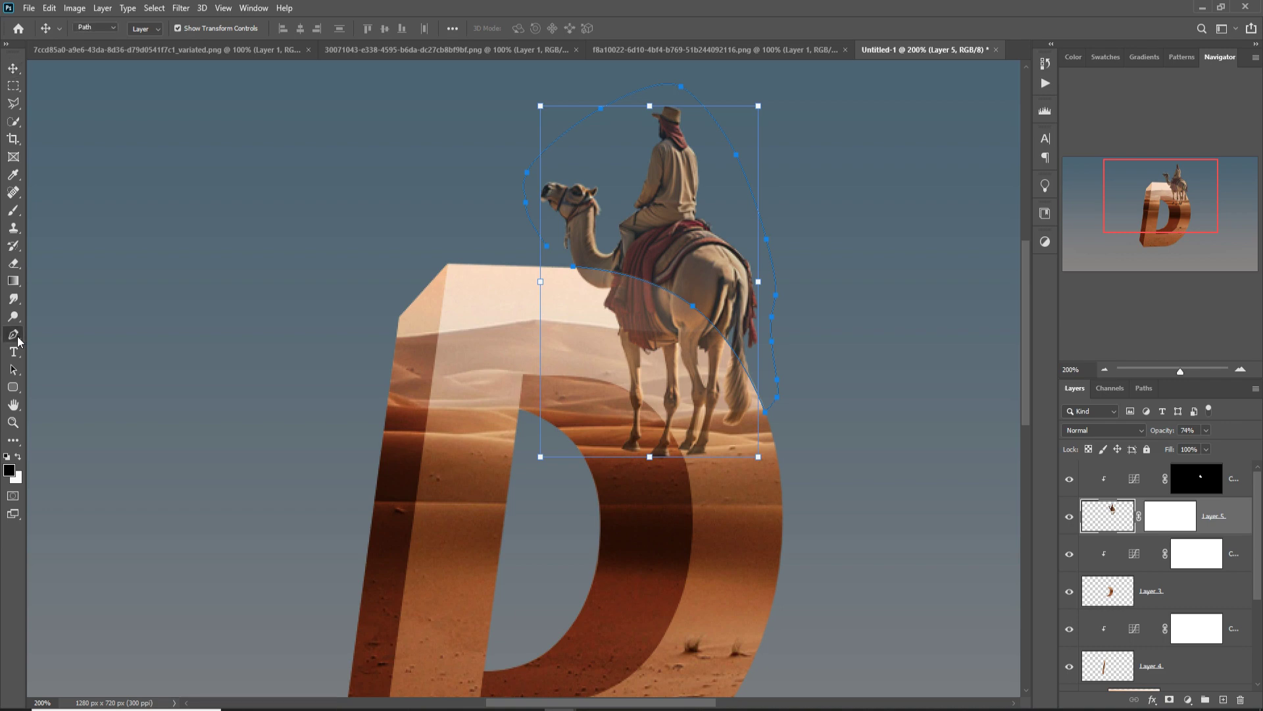
pyautogui.rightClick(661, 178)
pyautogui.click(700, 232)
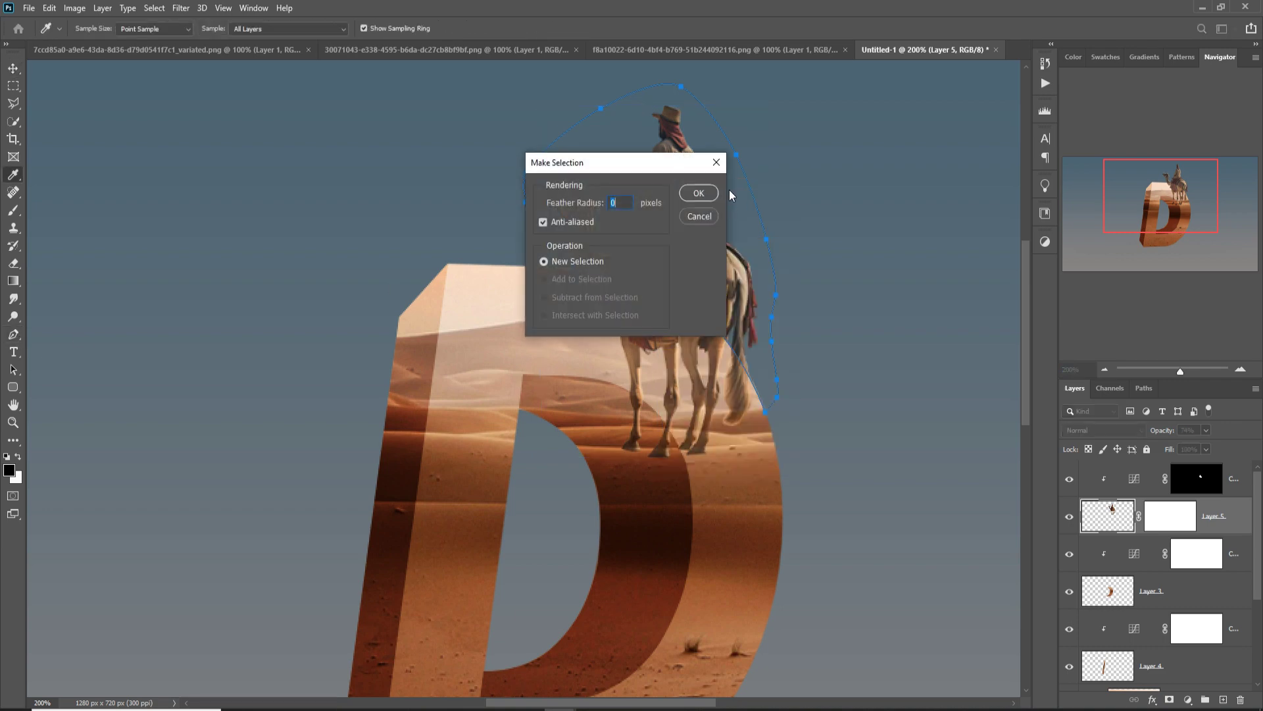
pyautogui.click(699, 193)
# Copy the selected upper camel and rider to a new layer and nudge the copy up and left to align with the original.
pyautogui.click(13, 68)
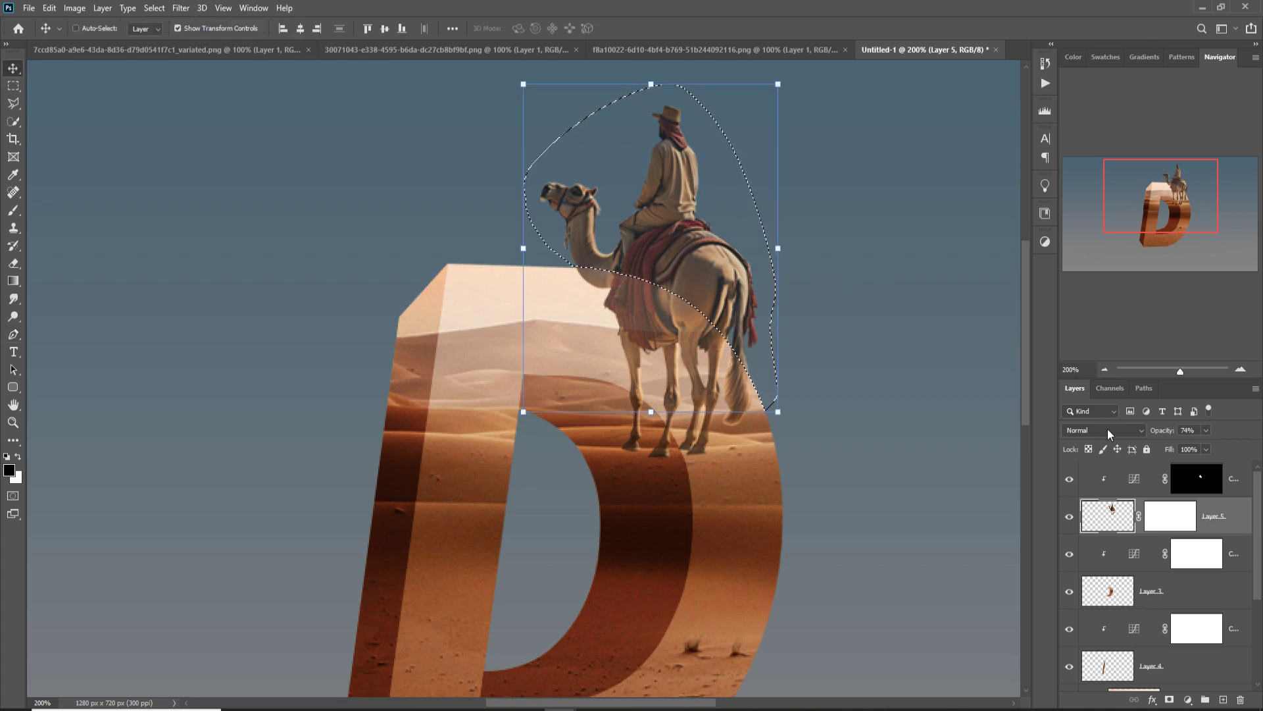
pyautogui.hotkey('ctrl', 'j')
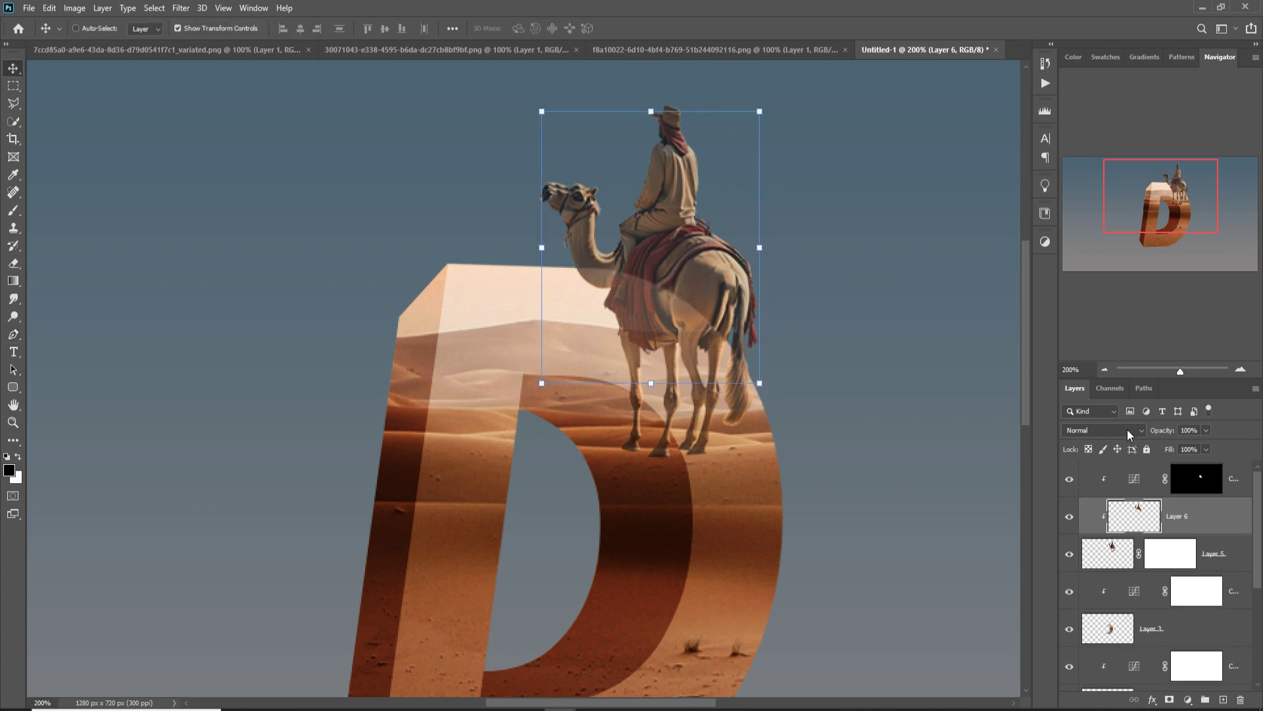
pyautogui.press('Up')
pyautogui.press('Up')
pyautogui.press('Up')
pyautogui.press('Up')
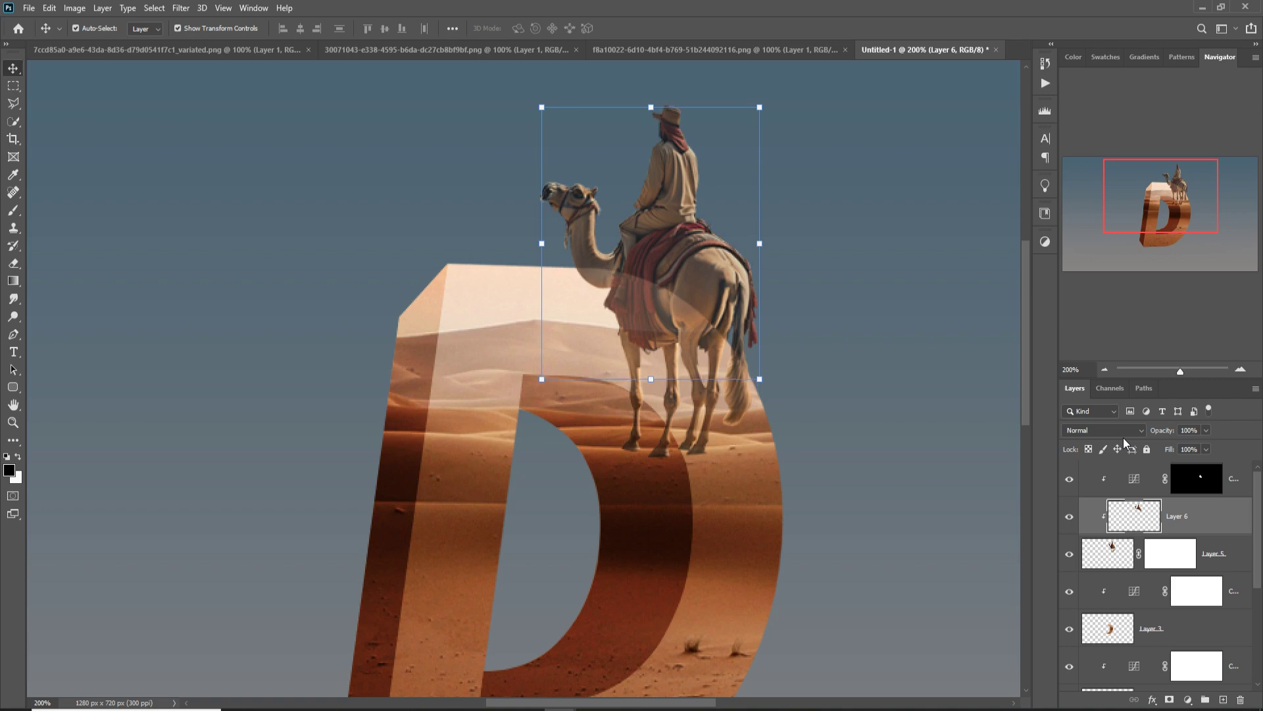
pyautogui.press('Left')
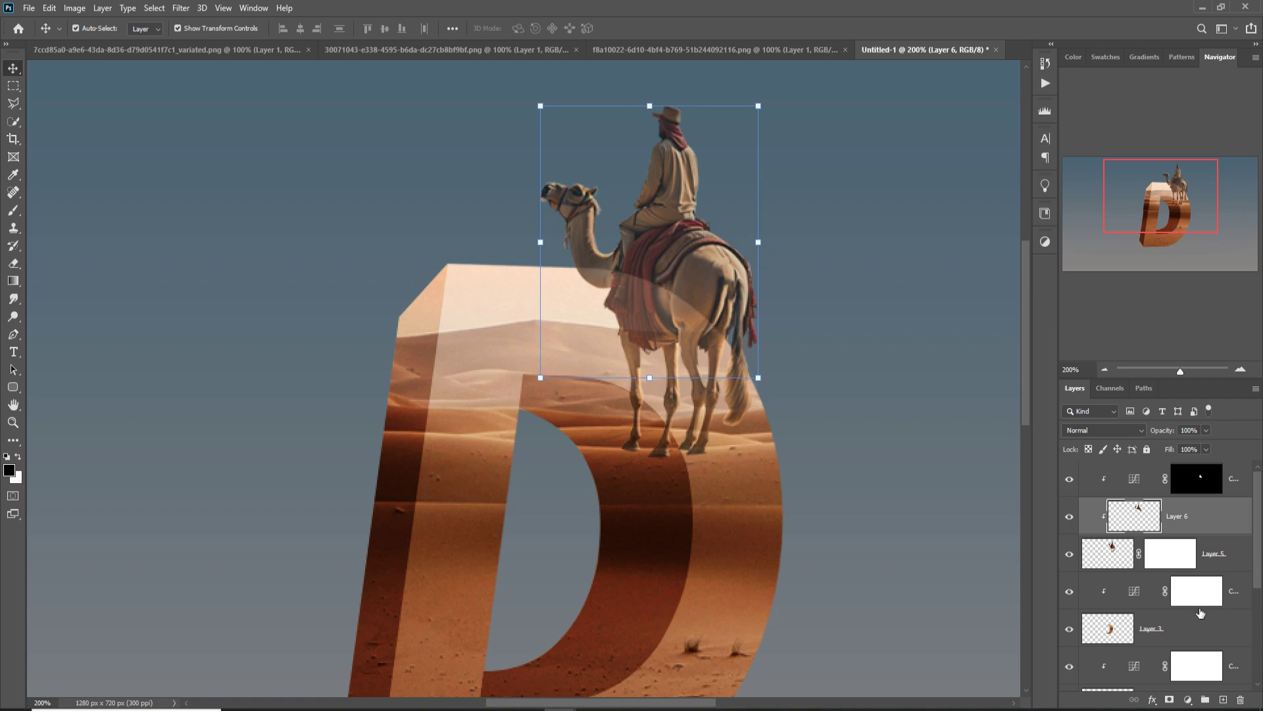
pyautogui.click(1111, 555)
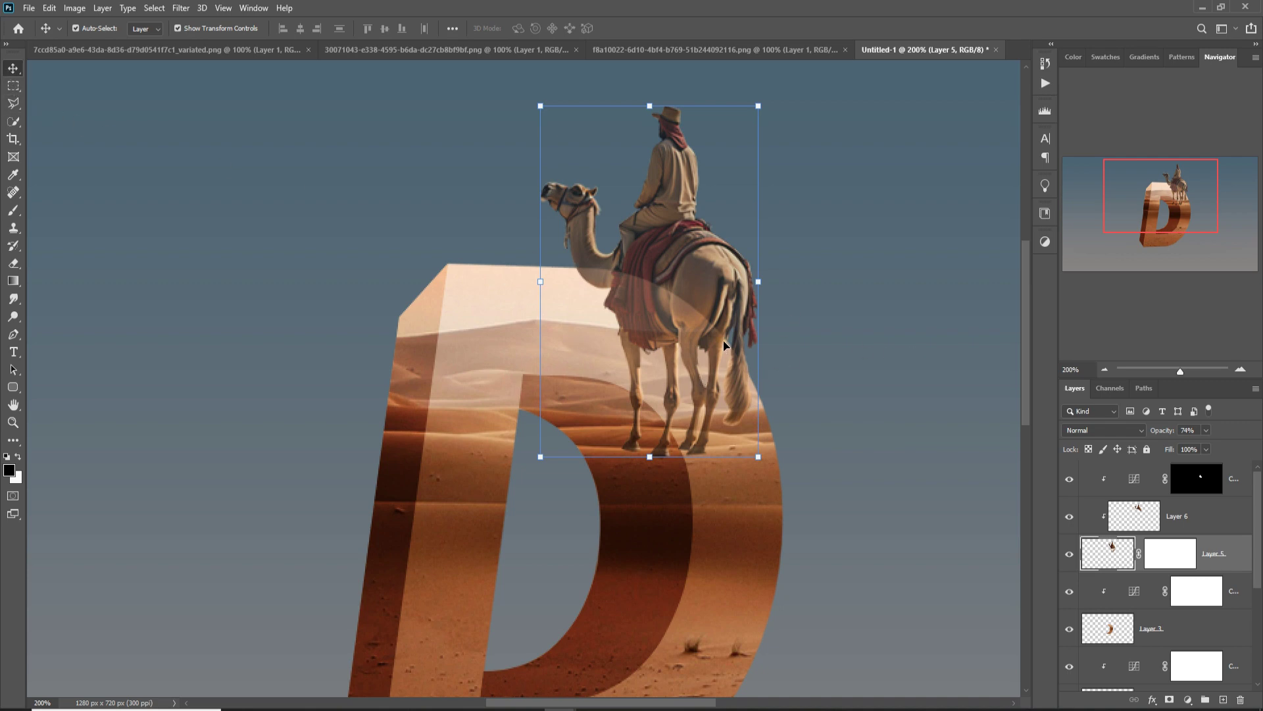
pyautogui.hotkey('ctrl', '-')
pyautogui.hotkey('ctrl', '-')
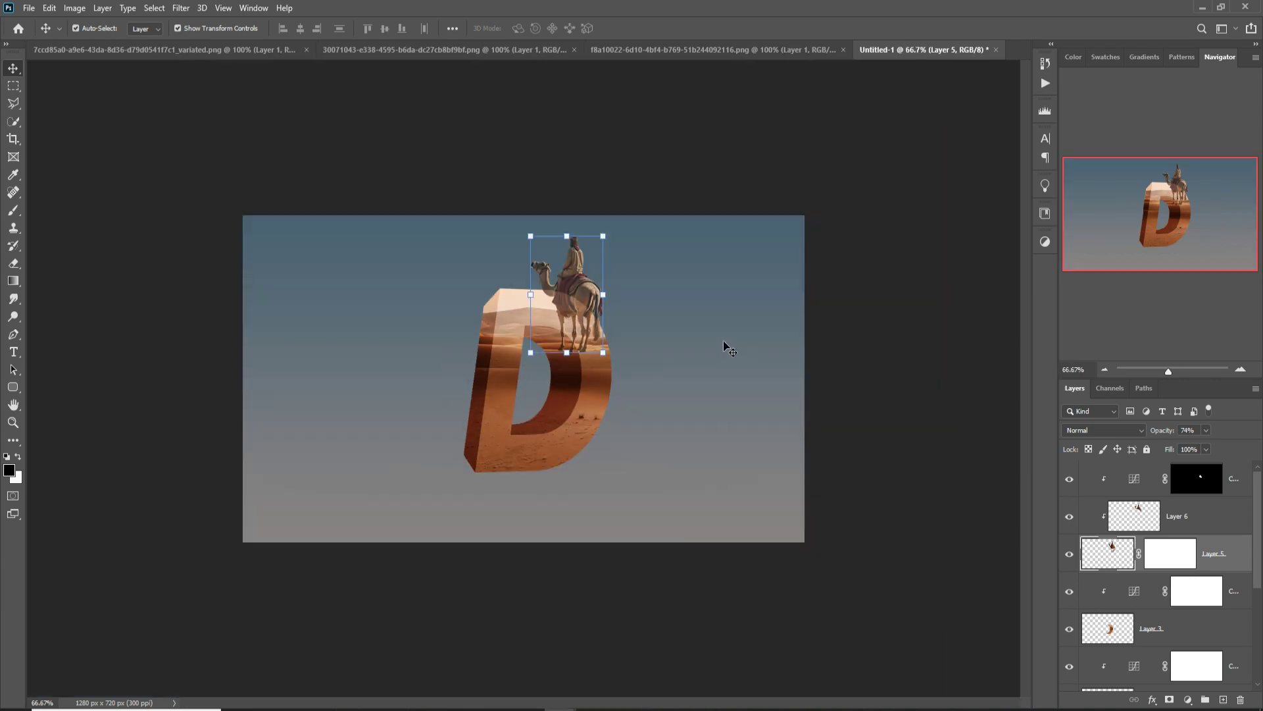
pyautogui.click(562, 617)
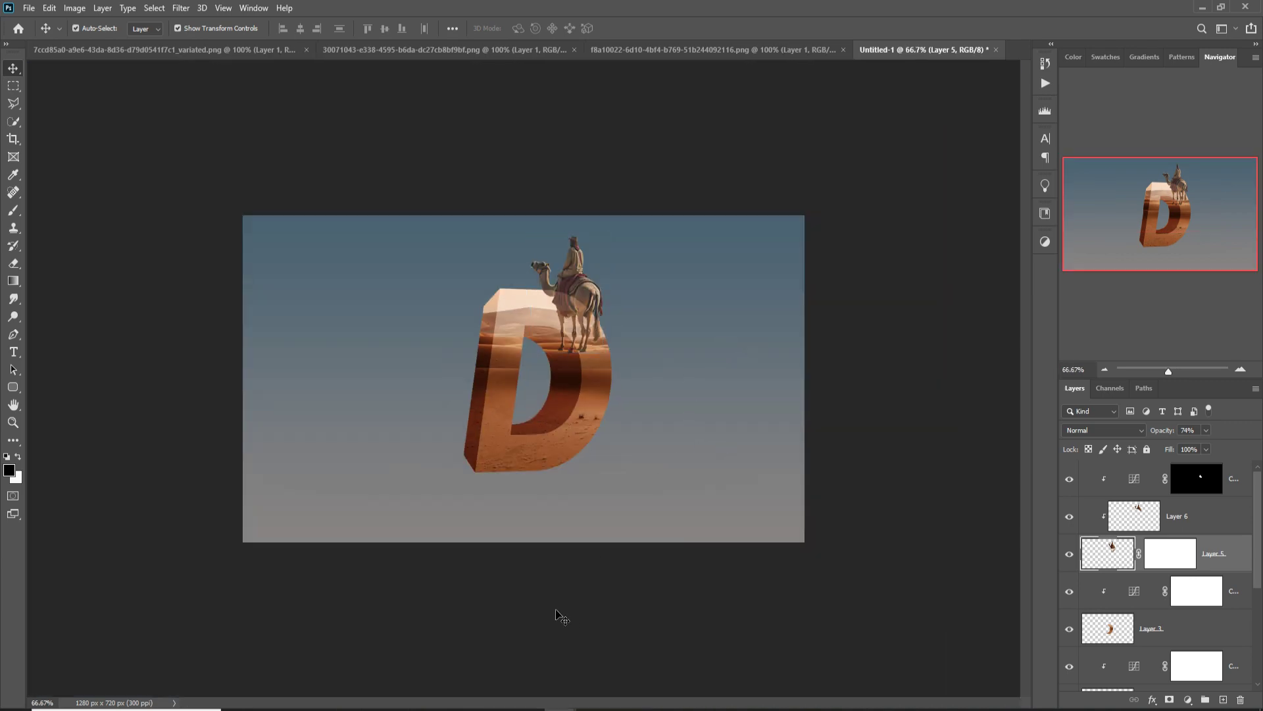
# Switch to the desert rock image and draw a freehand Lasso selection around the rubble and sand at the arch's base.
pyautogui.click(630, 50)
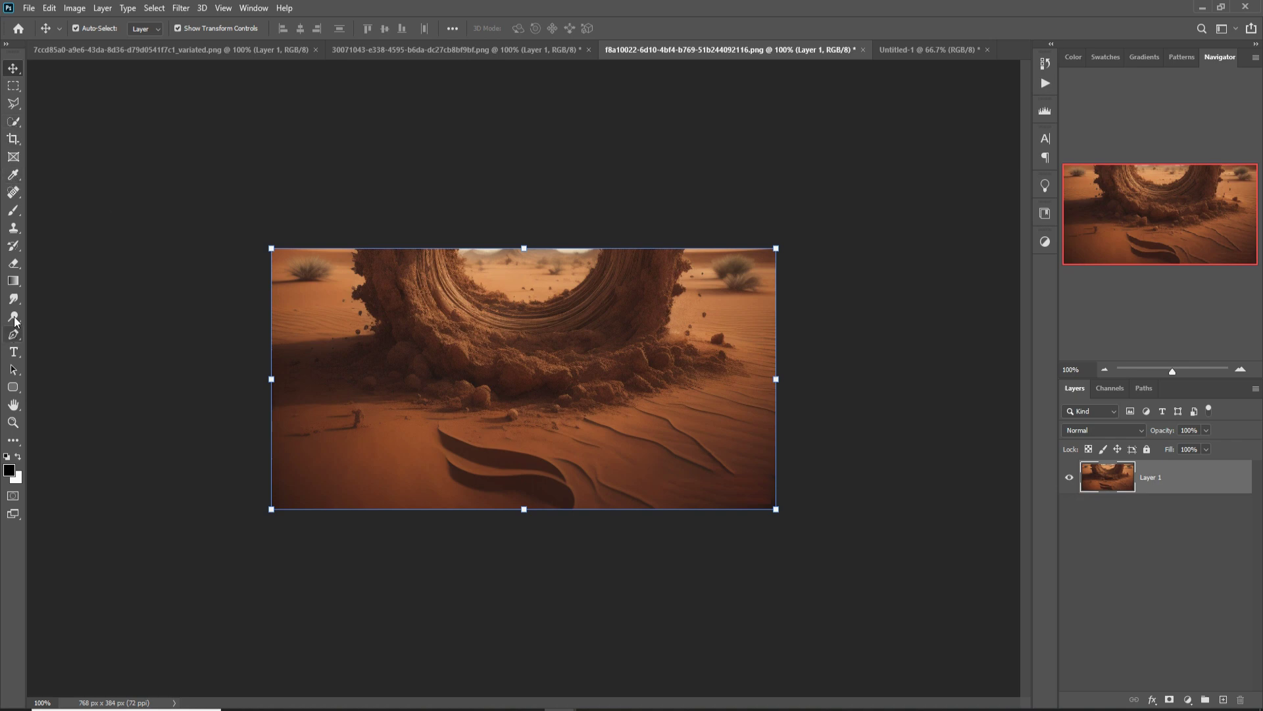
pyautogui.moveTo(13, 103)
pyautogui.mouseDown()
pyautogui.moveTo(58, 124)
pyautogui.moveTo(57, 106)
pyautogui.mouseUp()
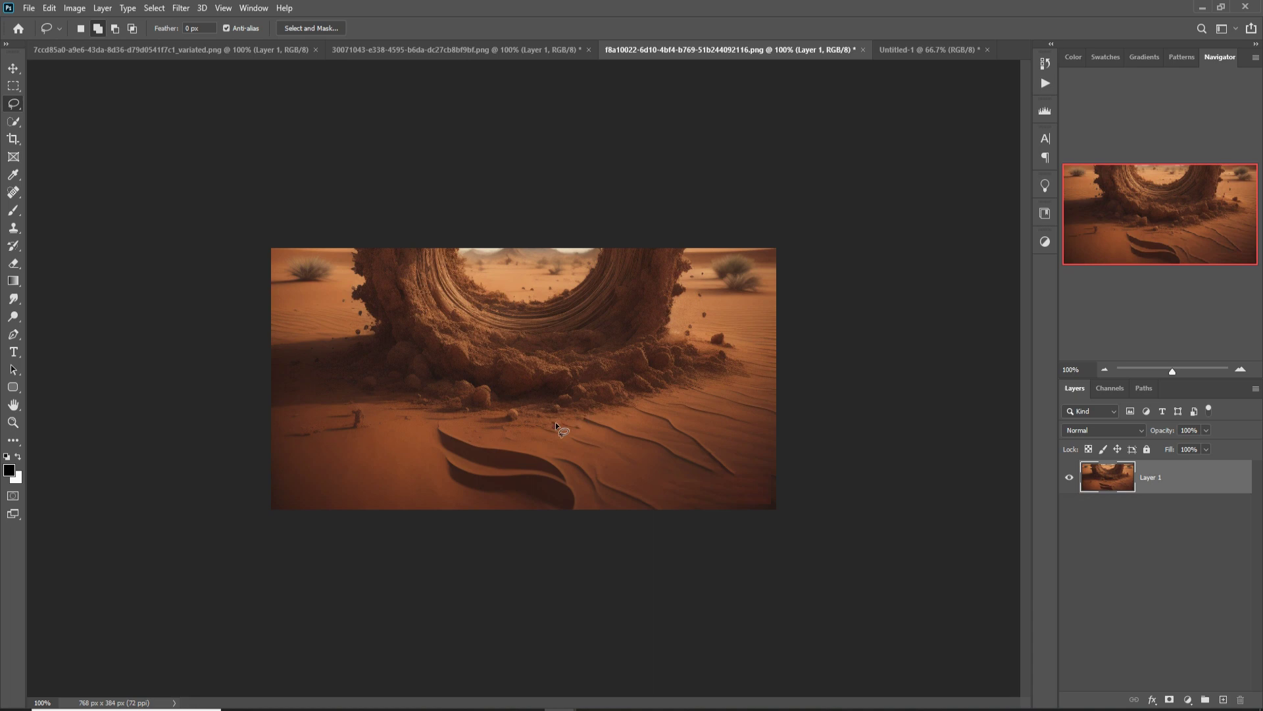
pyautogui.moveTo(553, 460)
pyautogui.mouseDown()
pyautogui.moveTo(685, 427)
pyautogui.moveTo(520, 328)
pyautogui.mouseUp()
pyautogui.moveTo(520, 329); pyautogui.dragTo(279, 451)
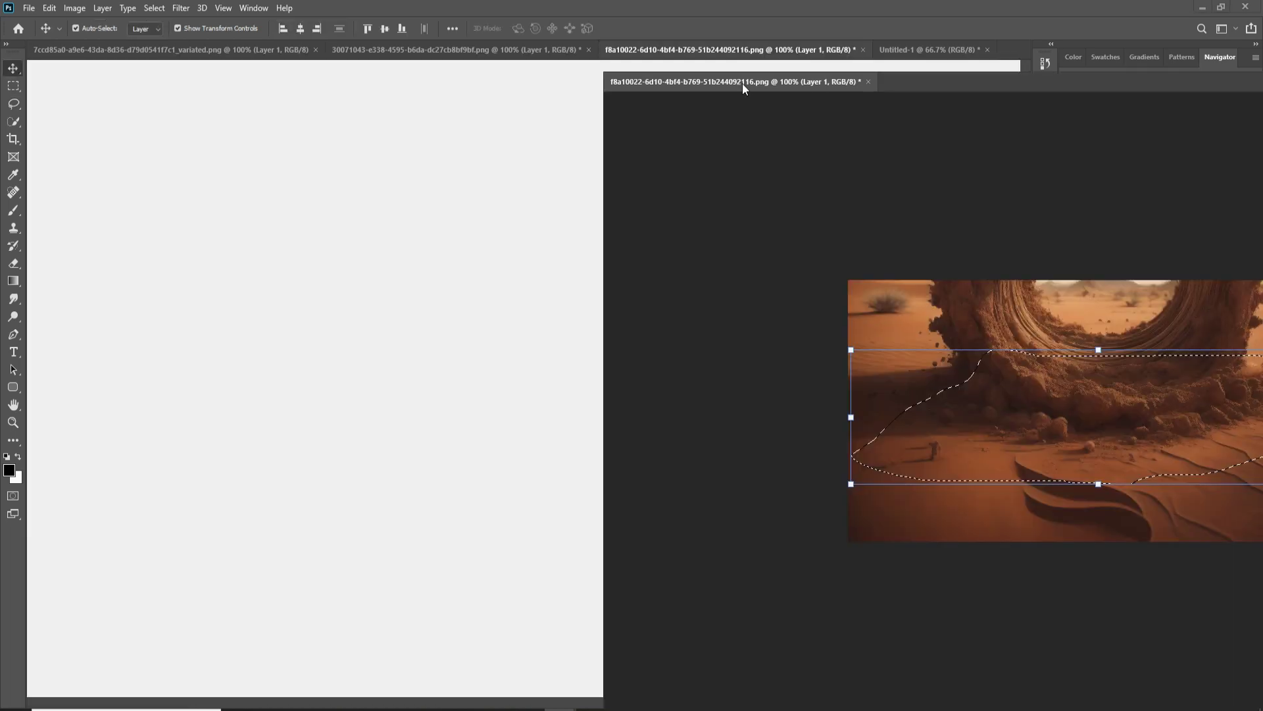
# Copy the selected rocky ground into the D composition over the letter's base and close the source image.
pyautogui.moveTo(742, 84); pyautogui.dragTo(742, 84)
pyautogui.moveTo(822, 217); pyautogui.dragTo(546, 471)
pyautogui.click(1059, 83)
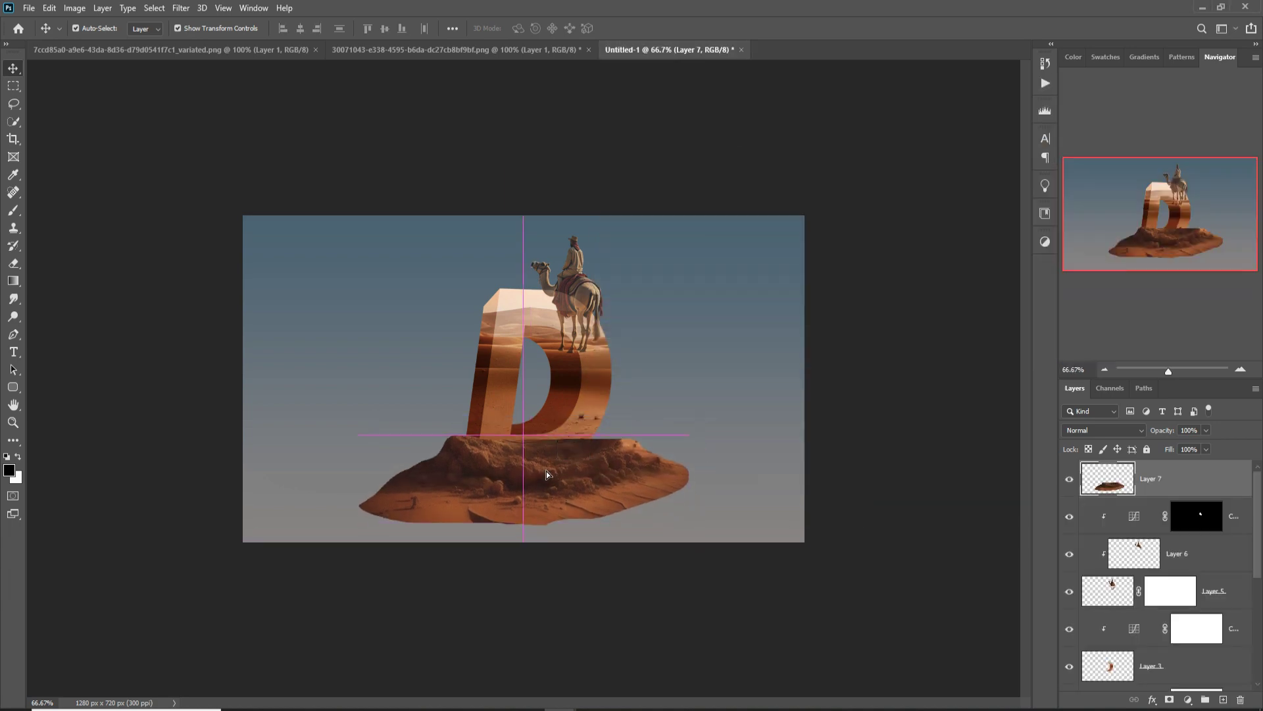
# Scale the rocky ground down to about 73% and position it under the base of the D.
pyautogui.hotkey('ctrl', 't')
pyautogui.moveTo(690, 437); pyautogui.dragTo(619, 451)
pyautogui.moveTo(468, 495); pyautogui.dragTo(513, 502)
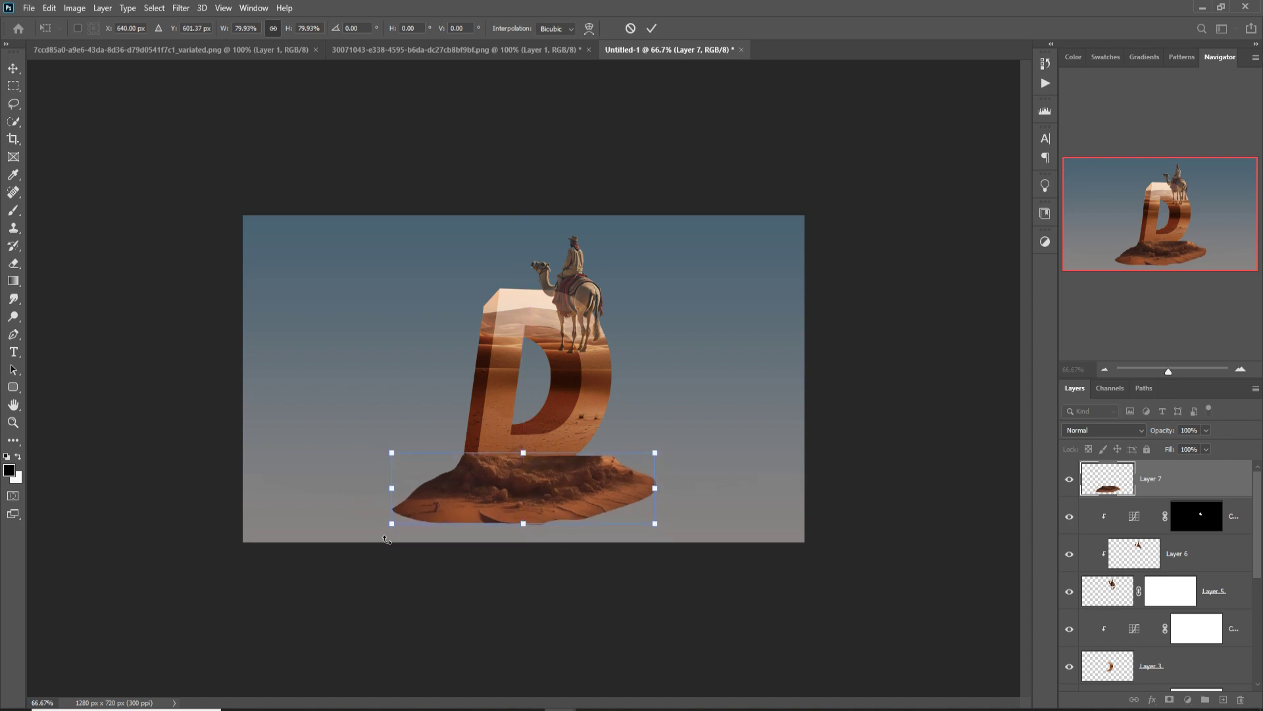
pyautogui.moveTo(395, 535); pyautogui.dragTo(415, 528)
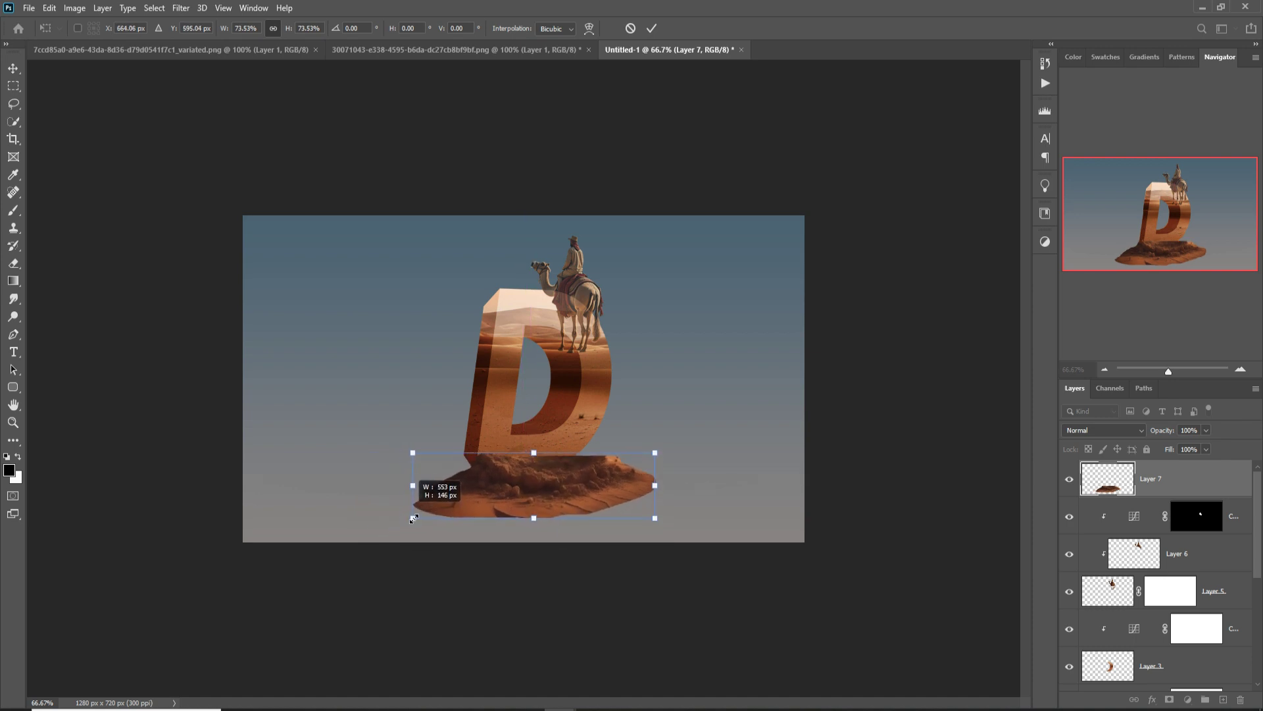
pyautogui.moveTo(520, 500); pyautogui.dragTo(500, 494)
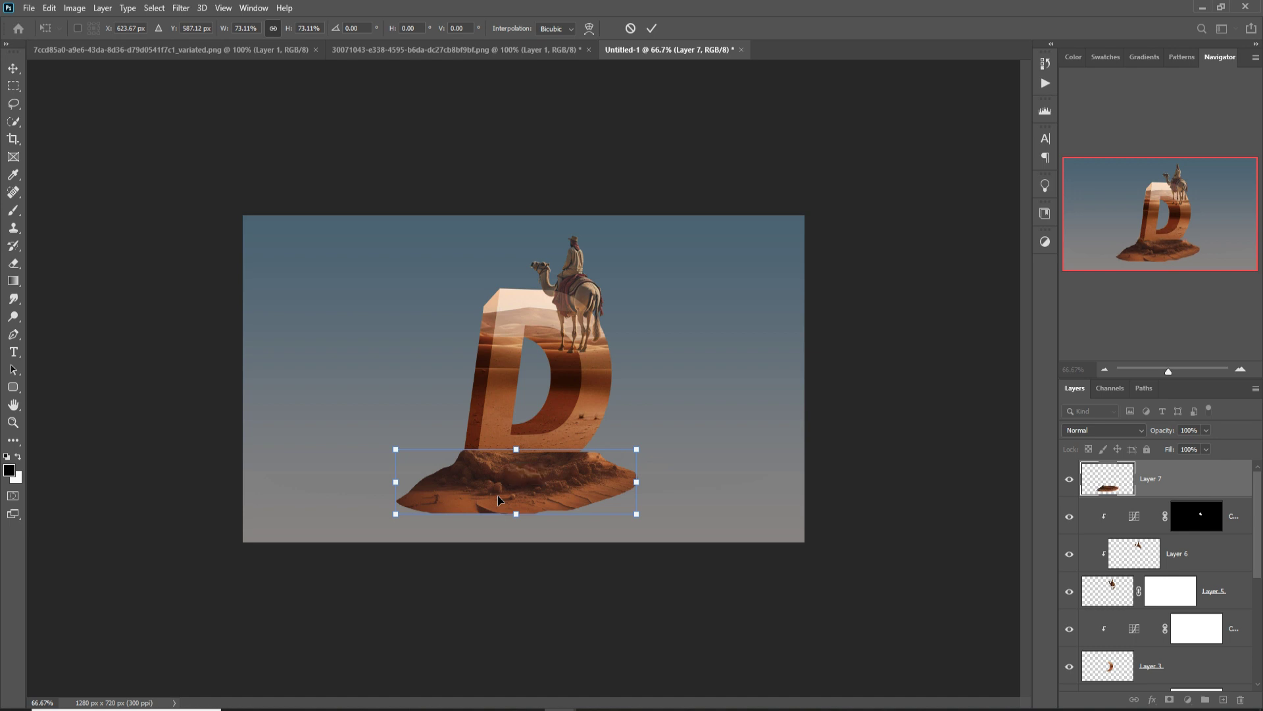
pyautogui.click(651, 28)
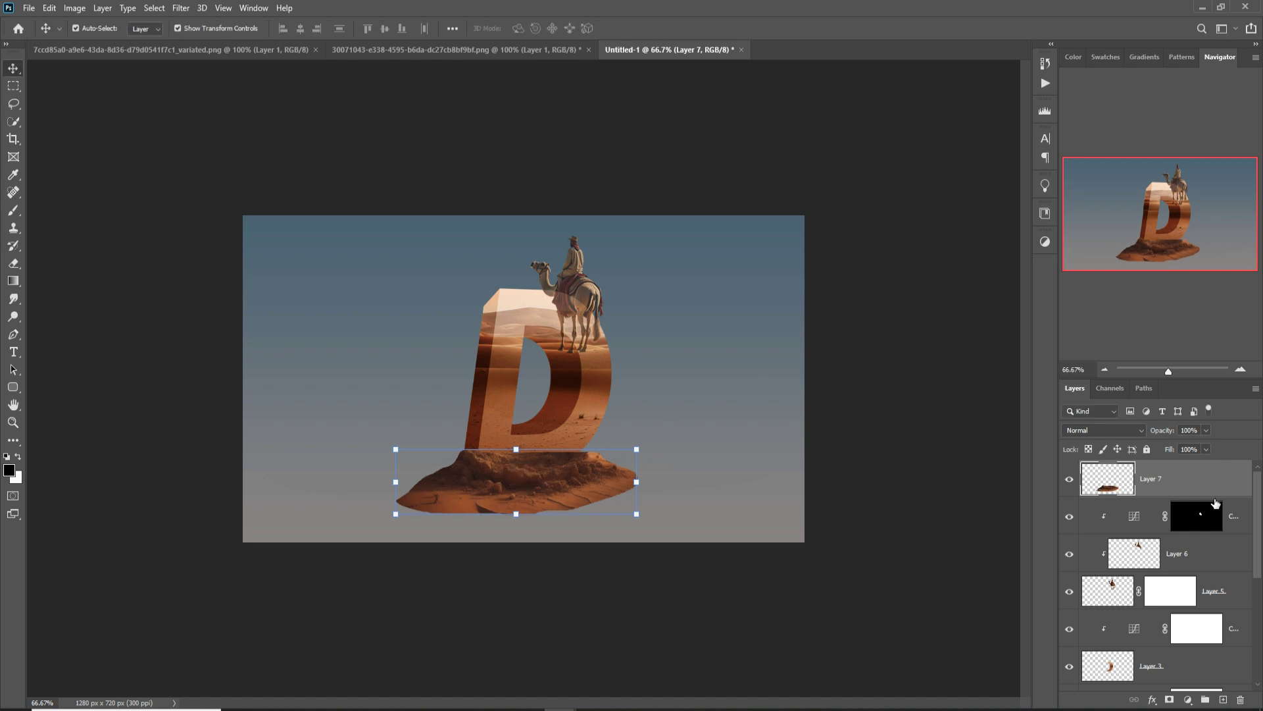
# Add a layer mask to the rocky ground layer and set the Brush opacity to 30%.
pyautogui.click(1169, 700)
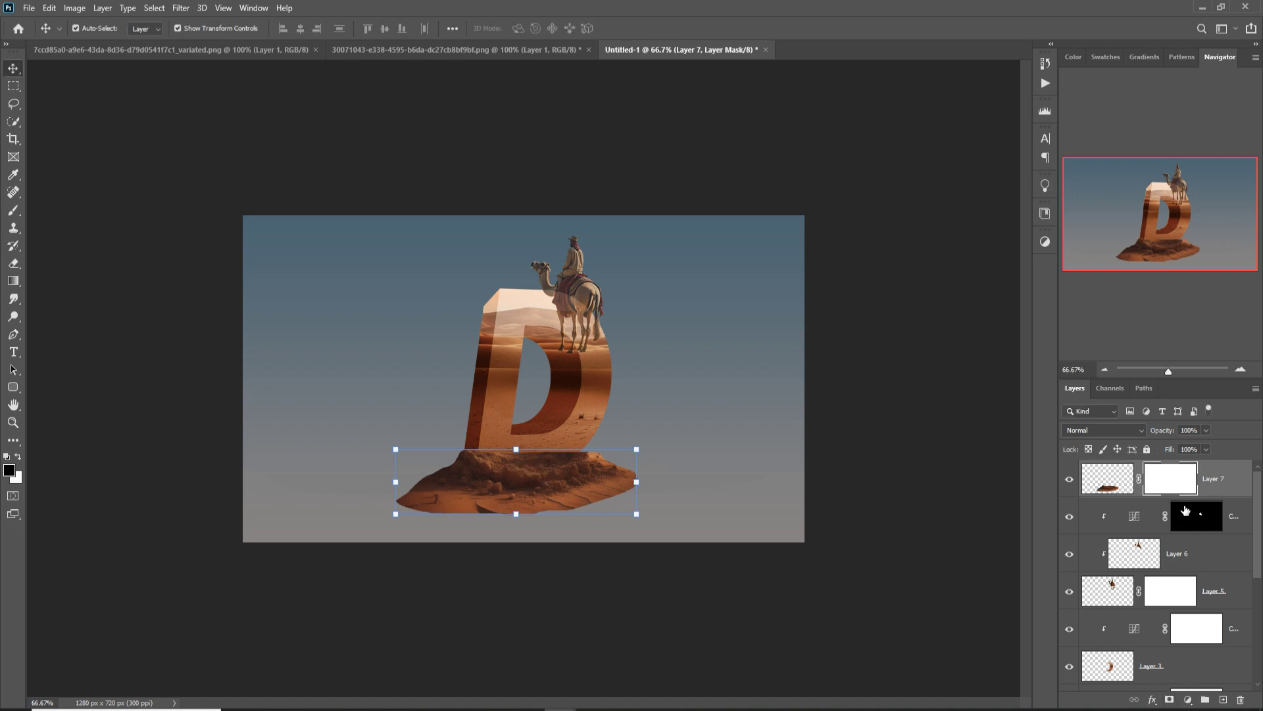
pyautogui.click(15, 211)
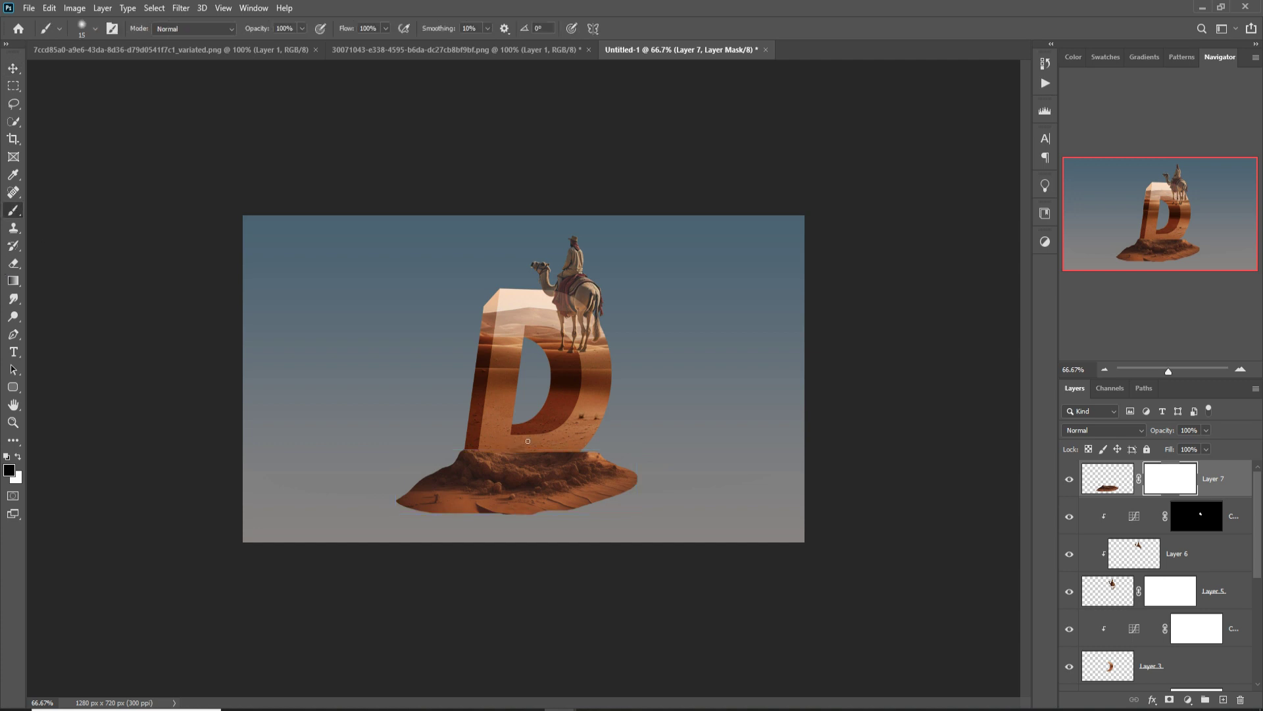
pyautogui.click(301, 29)
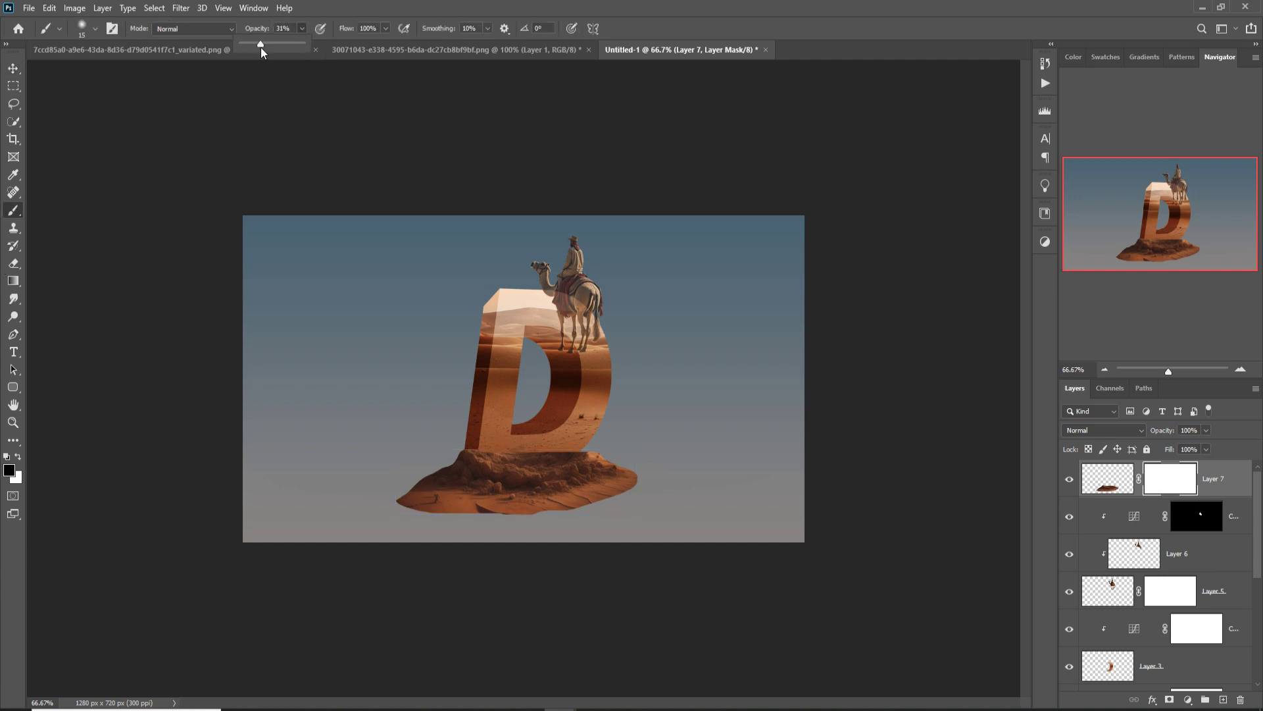
# Paint black on the ground layer's mask along the rocks' upper edge to blend them into the D's base.
pyautogui.press(']')
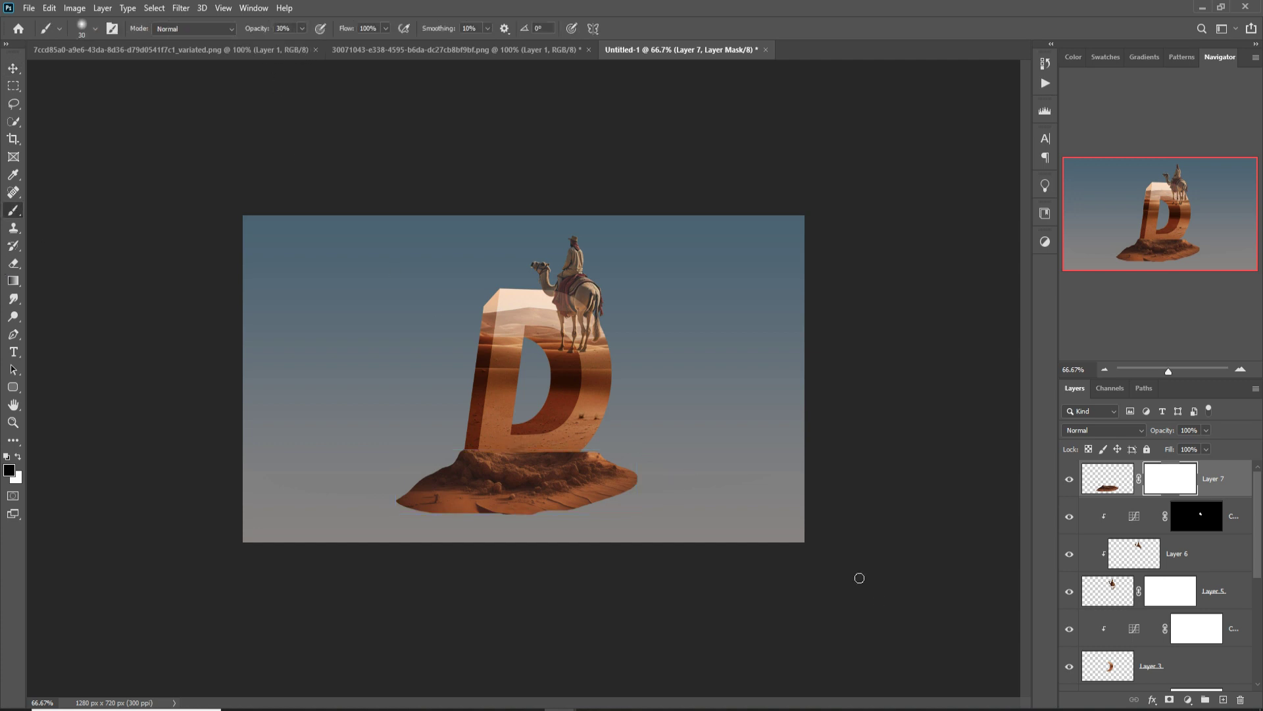
pyautogui.press(']')
pyautogui.press(']')
pyautogui.press(']')
pyautogui.press(']')
pyautogui.press(']')
pyautogui.press('[')
pyautogui.press('[')
pyautogui.moveTo(530, 455); pyautogui.dragTo(569, 457)
pyautogui.press('[')
pyautogui.press('[')
pyautogui.press('[')
# Paint black with an enlarged brush on the ground layer's mask along the rocks' lower and outer edges to fade them into the background.
pyautogui.press('x')
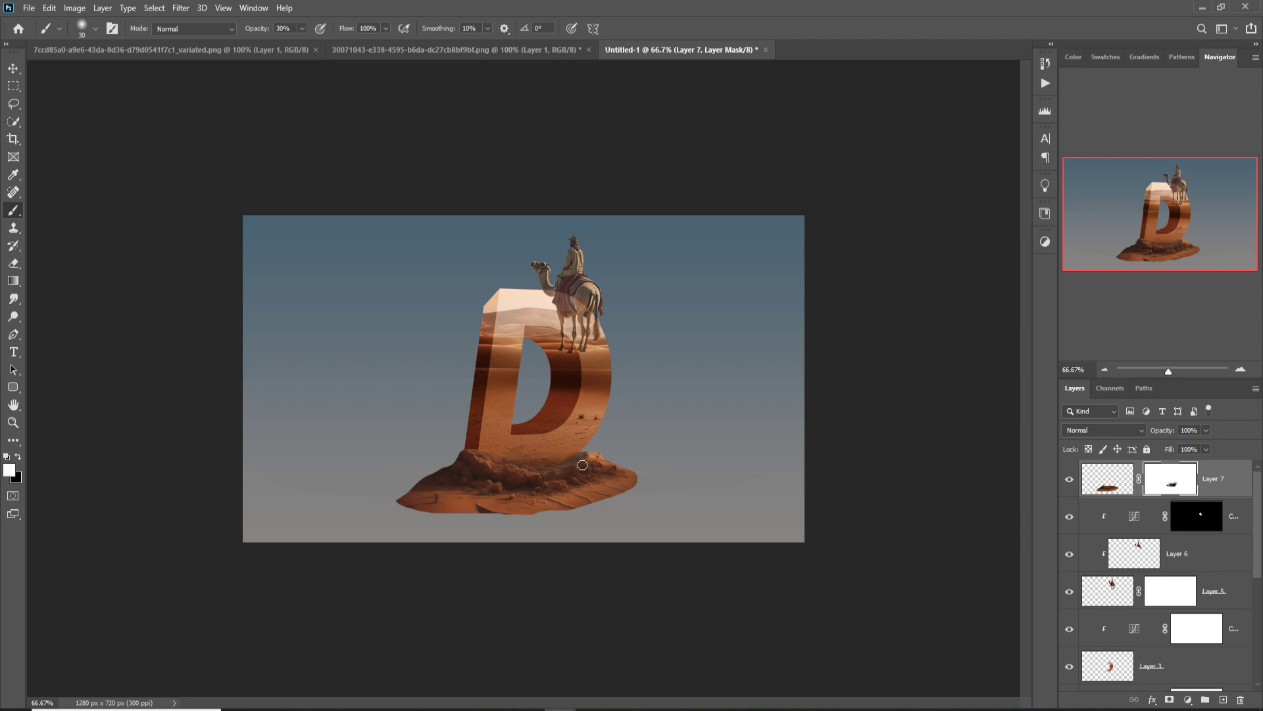
pyautogui.press('v')
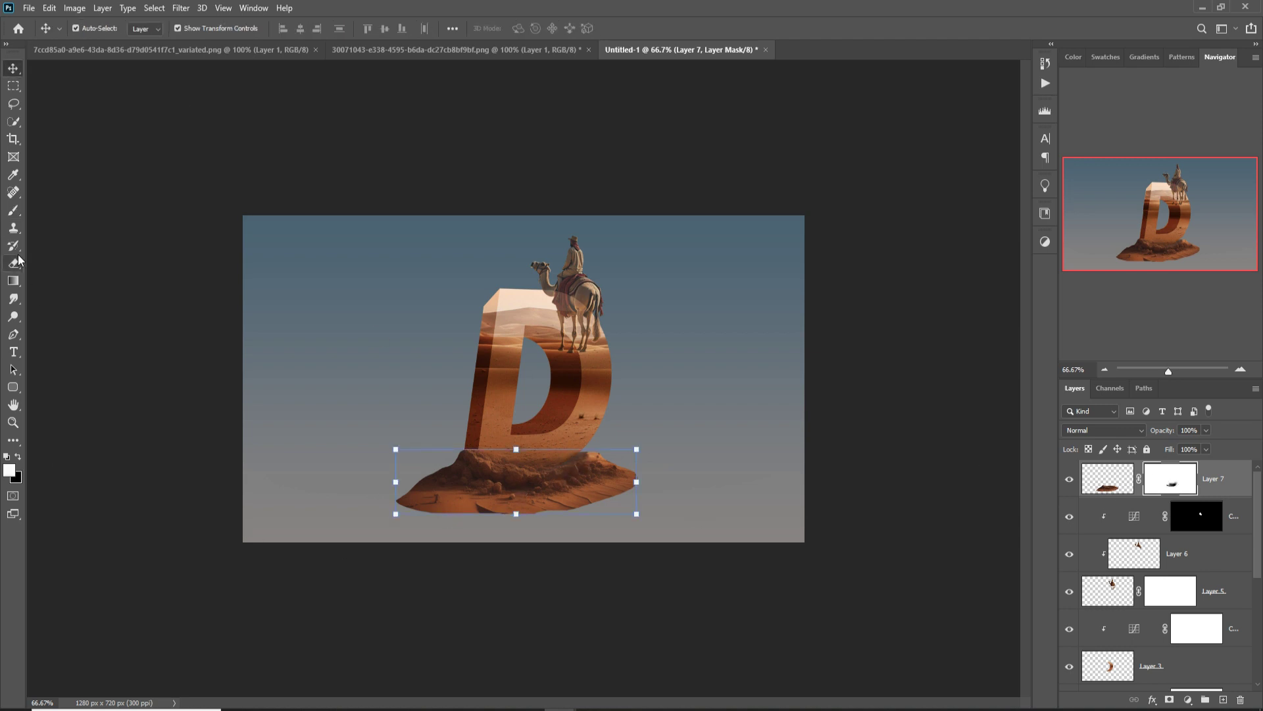
pyautogui.click(13, 209)
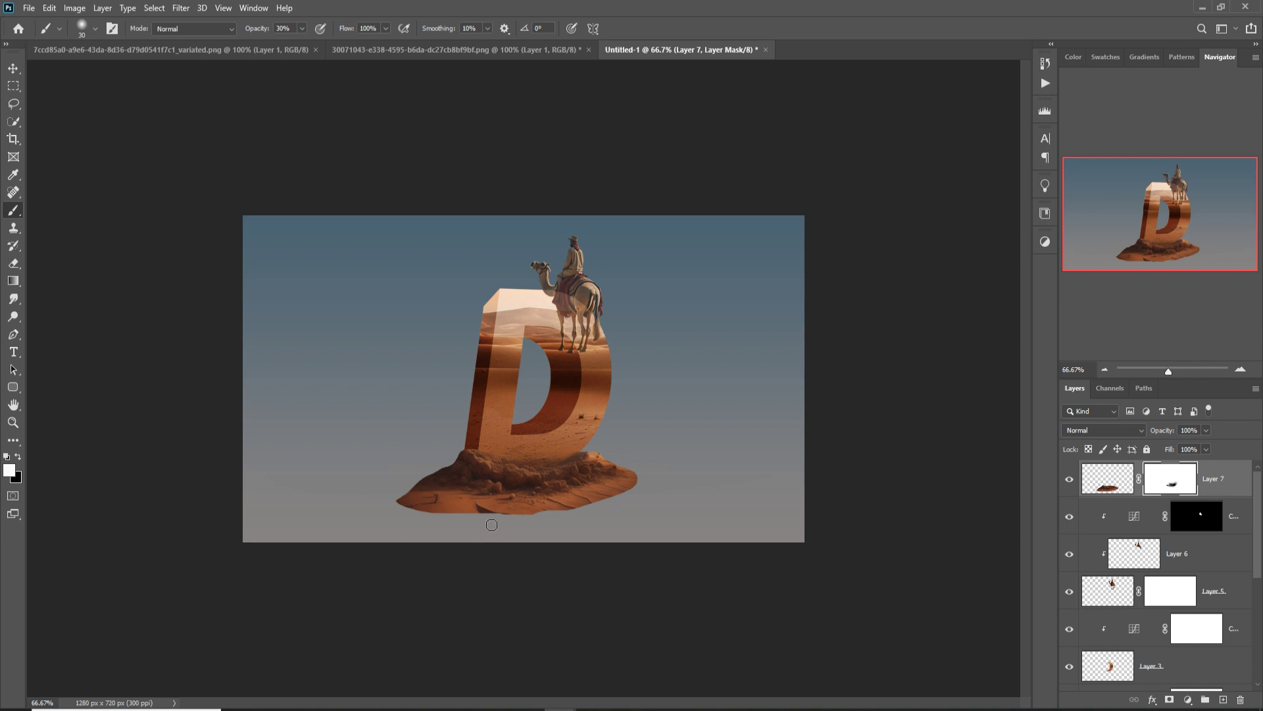
pyautogui.press(']')
pyautogui.press(']')
pyautogui.press(']')
pyautogui.press(']')
pyautogui.press(']')
pyautogui.press('x')
pyautogui.moveTo(516, 533)
pyautogui.mouseDown()
pyautogui.moveTo(613, 520)
pyautogui.moveTo(586, 538)
pyautogui.moveTo(446, 538)
pyautogui.moveTo(467, 536)
pyautogui.moveTo(459, 522)
pyautogui.moveTo(407, 523)
pyautogui.moveTo(654, 515)
pyautogui.moveTo(633, 513)
pyautogui.moveTo(658, 487)
pyautogui.moveTo(644, 510)
pyautogui.moveTo(558, 537)
pyautogui.moveTo(456, 525)
pyautogui.moveTo(409, 499)
pyautogui.mouseUp()
pyautogui.press('v')
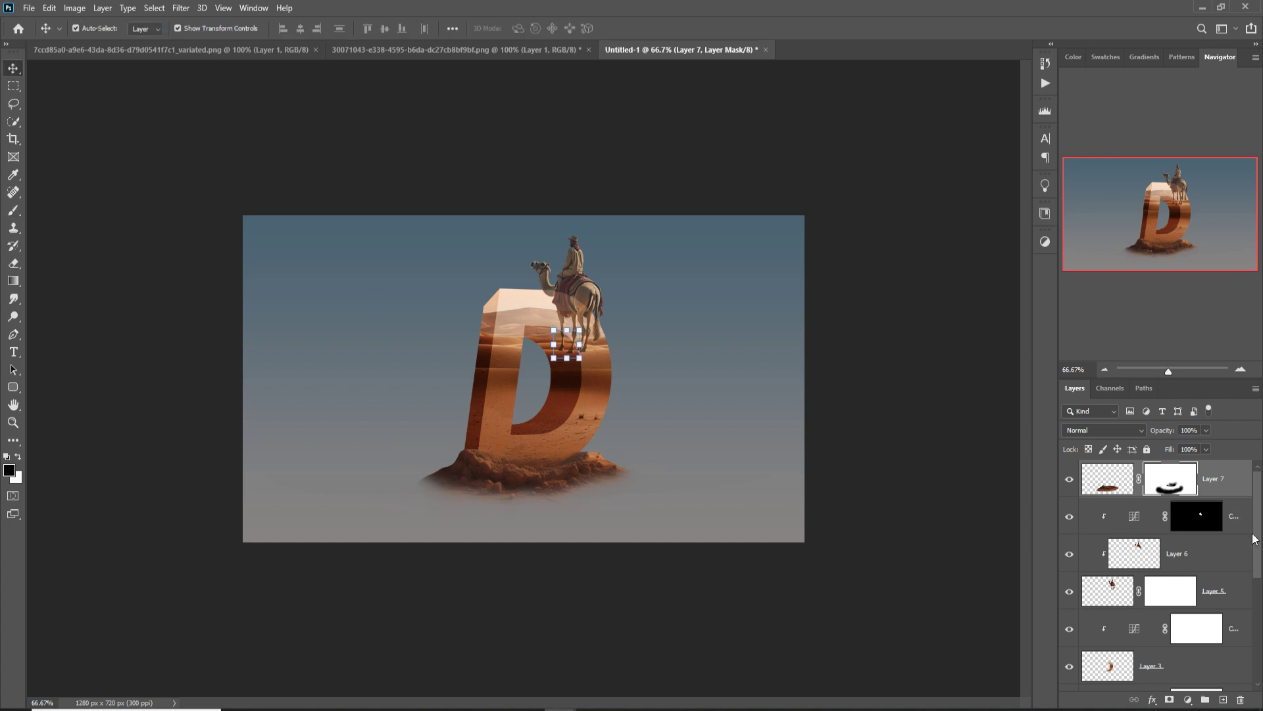
# Add a new layer below the rocky ground layer, raise the Brush opacity, and paint one soft black spot beside the D's base.
pyautogui.click(1196, 516)
pyautogui.click(1223, 700)
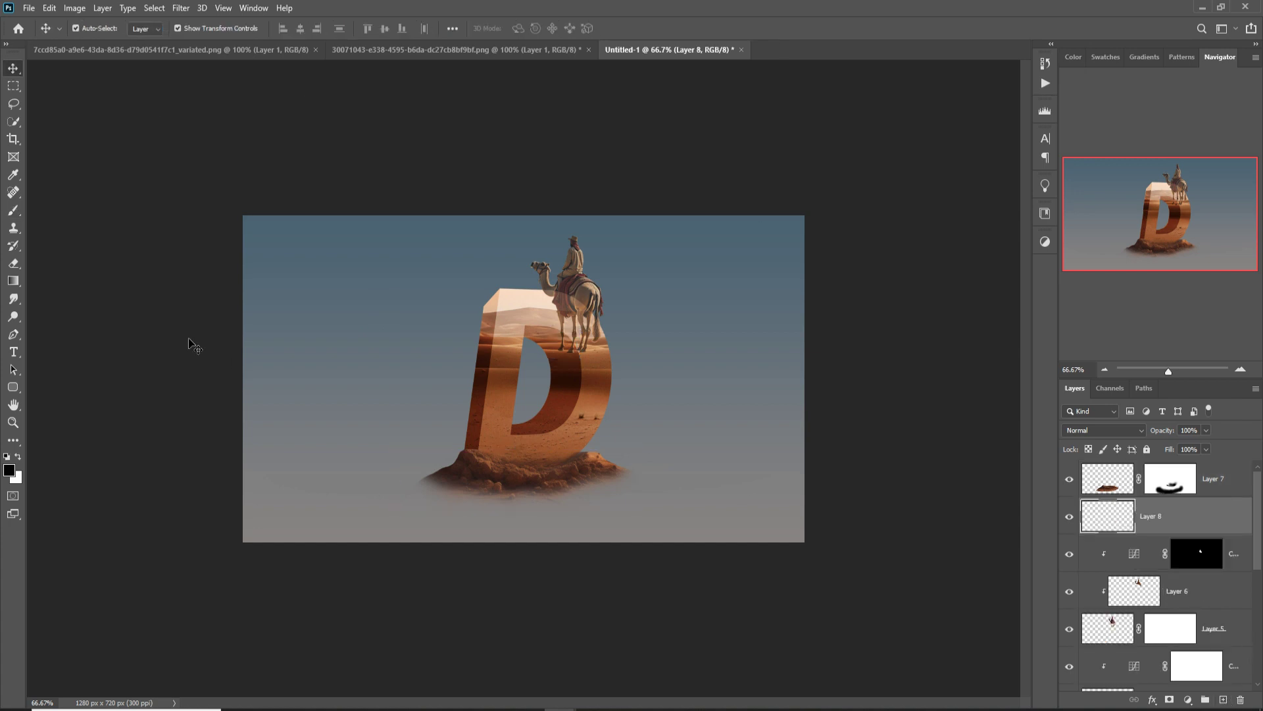
pyautogui.click(13, 211)
pyautogui.click(302, 28)
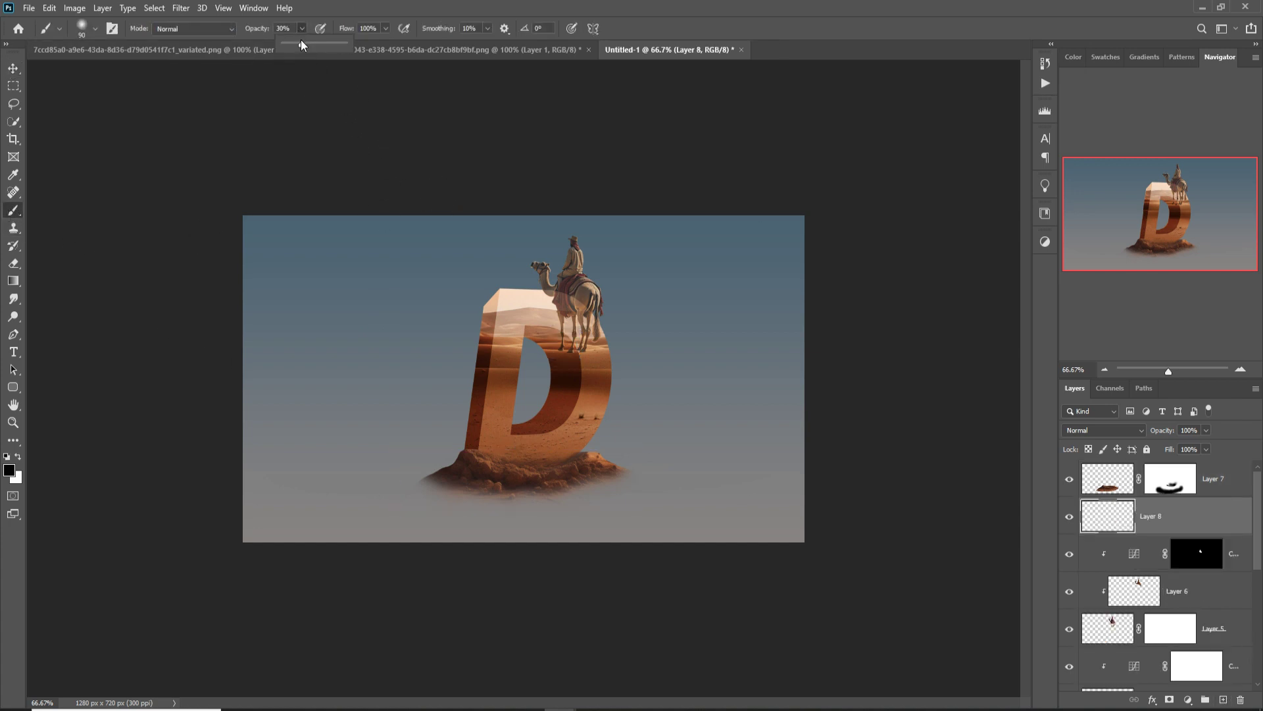
pyautogui.click(430, 458)
pyautogui.click(414, 442)
pyautogui.click(13, 68)
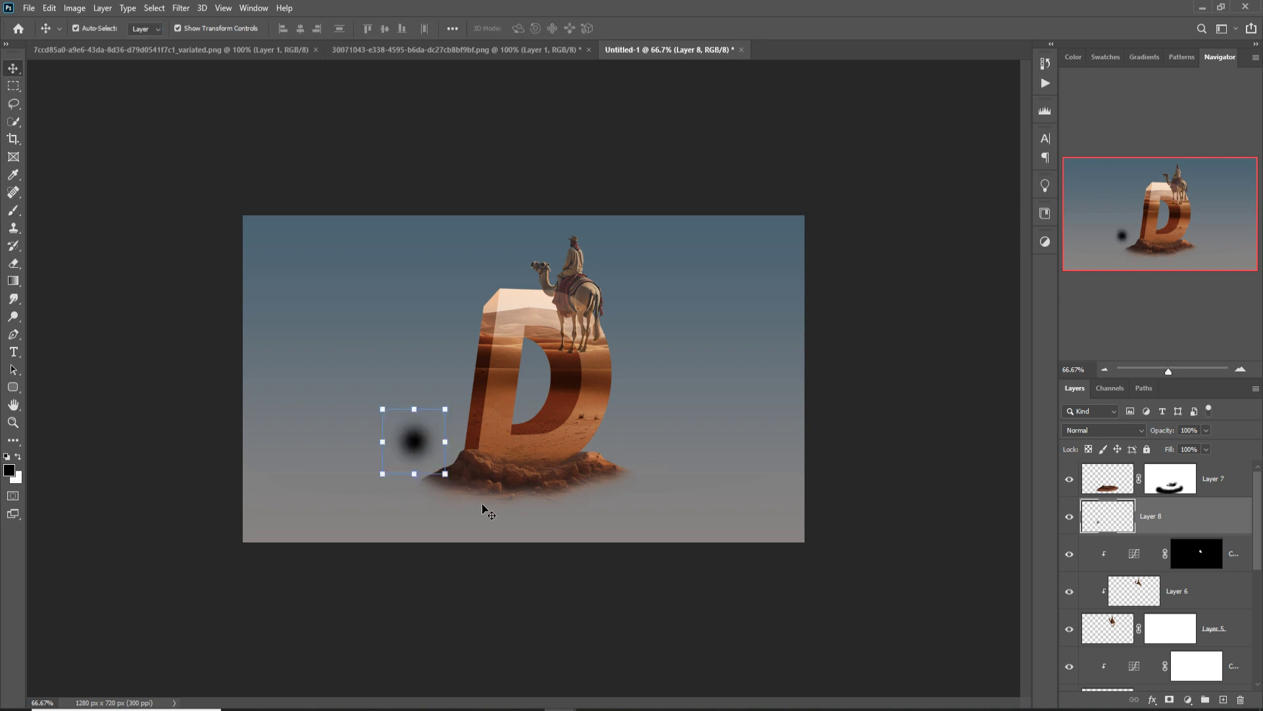
# Stretch the black spot to about 677% width and position it beneath the rocky ground as a shadow.
pyautogui.moveTo(454, 448); pyautogui.dragTo(804, 442)
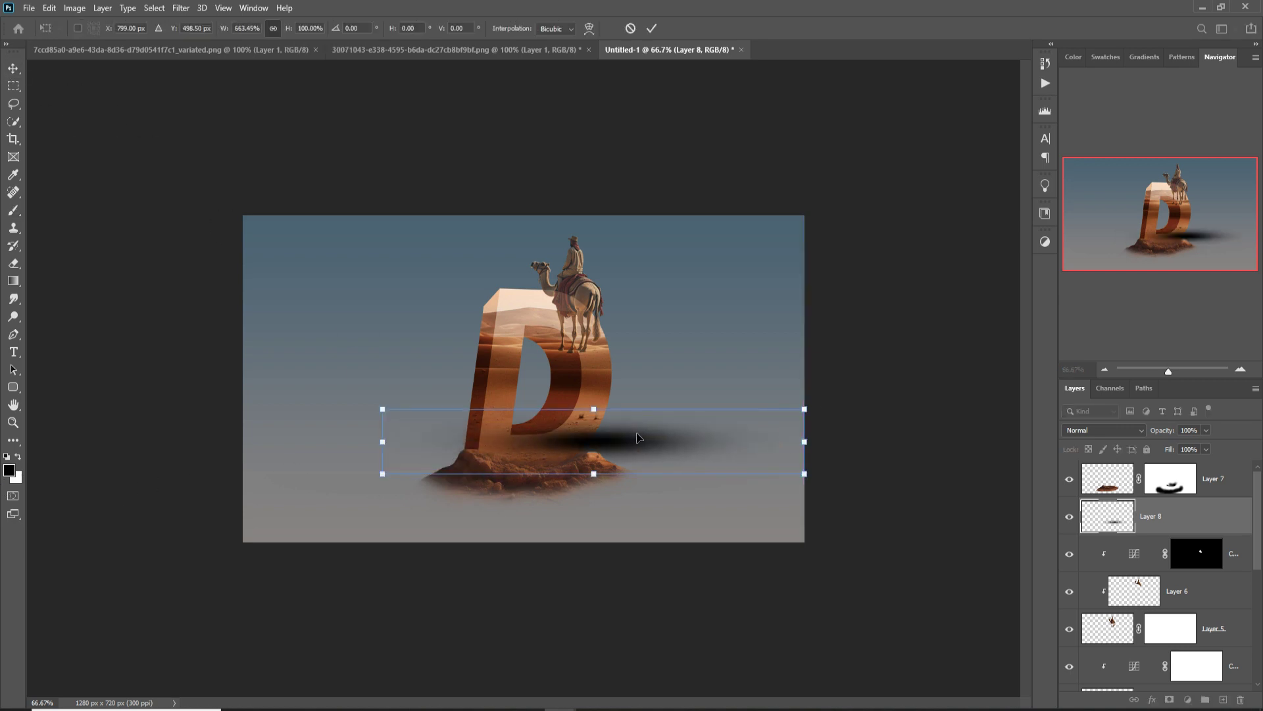
pyautogui.moveTo(602, 450); pyautogui.dragTo(526, 503)
pyautogui.moveTo(736, 501); pyautogui.dragTo(744, 500)
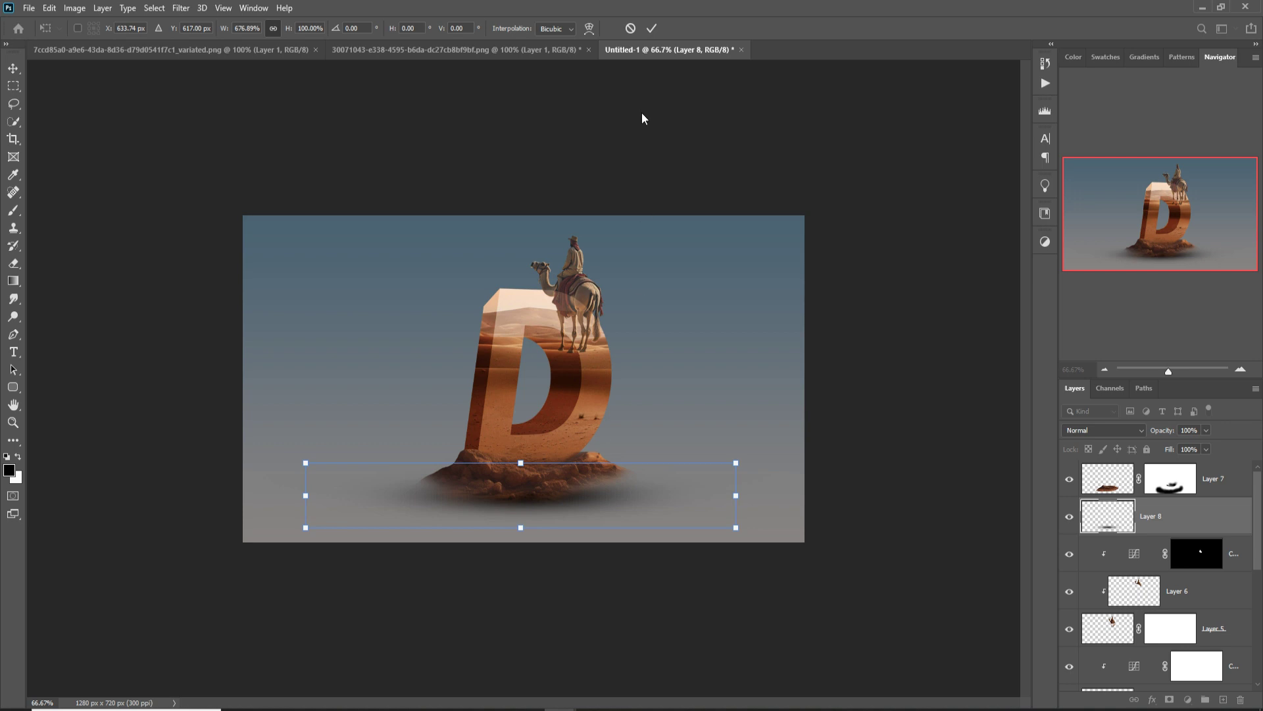
pyautogui.click(651, 29)
# Warp the rocky ground layer, pulling its lower middle part upward to flatten the base.
pyautogui.click(540, 480)
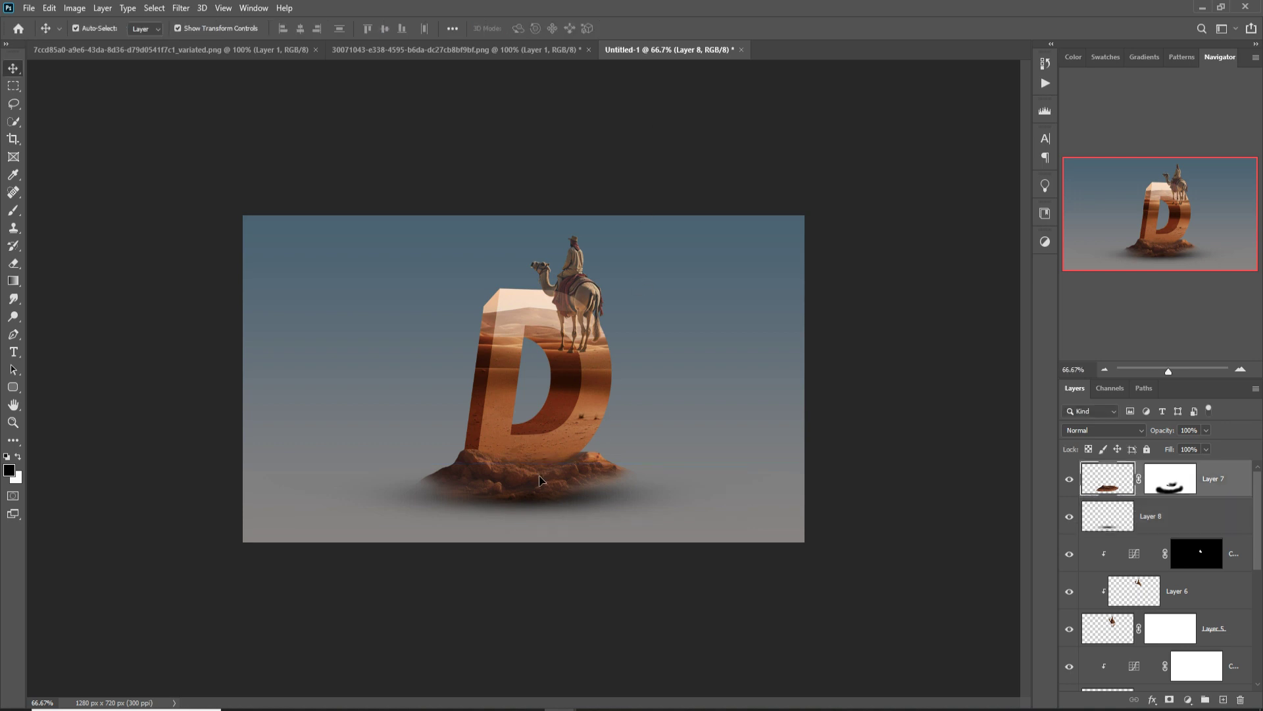
pyautogui.click(56, 9)
pyautogui.moveTo(77, 320)
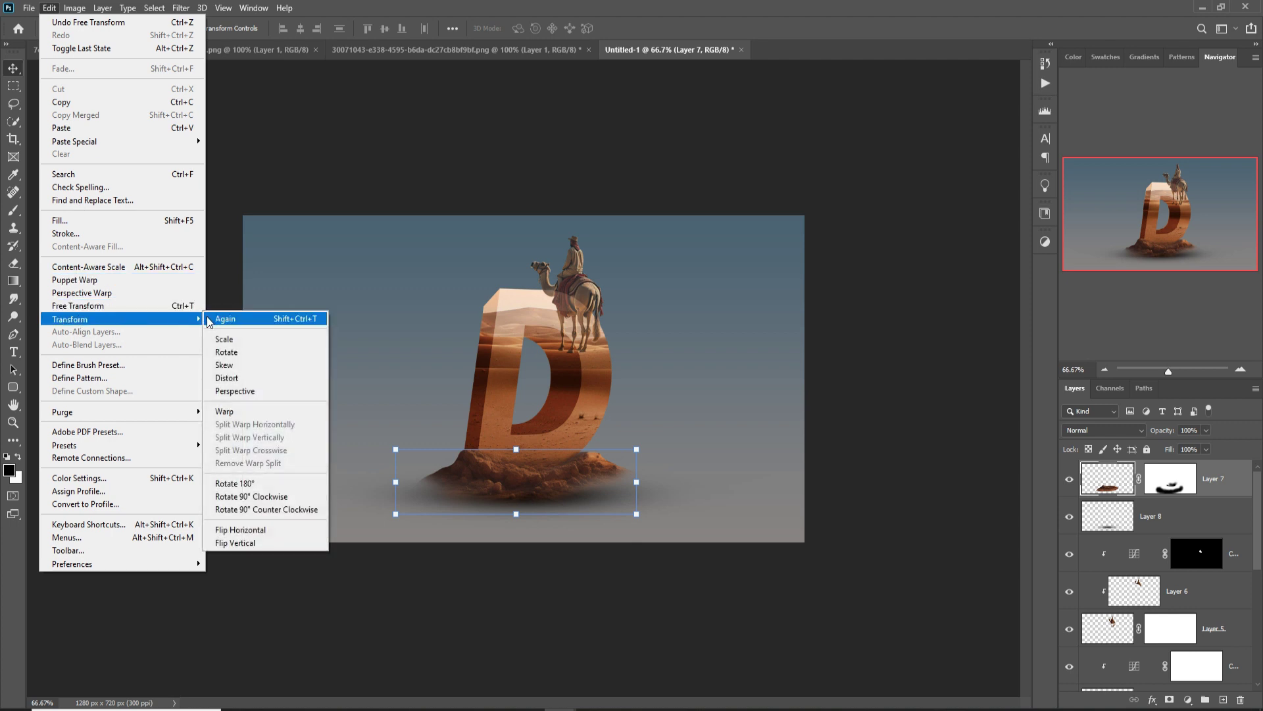
pyautogui.click(223, 411)
pyautogui.moveTo(515, 505); pyautogui.dragTo(560, 487)
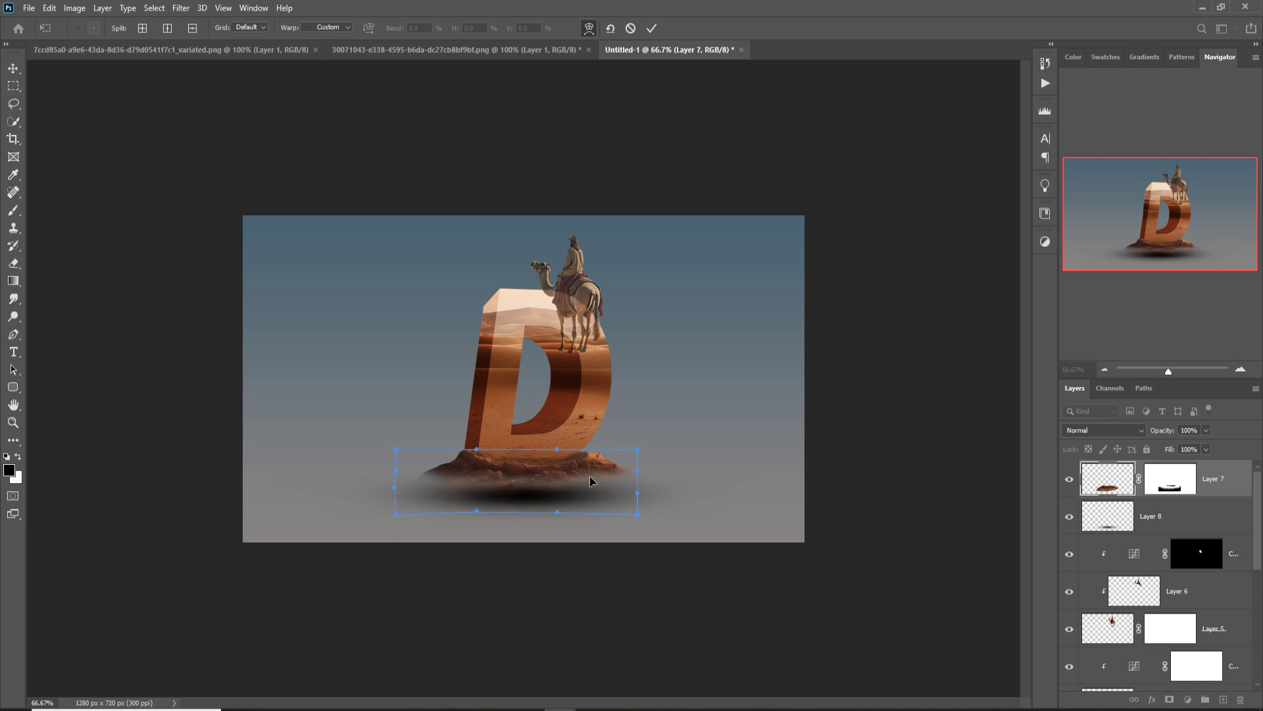
pyautogui.moveTo(545, 490); pyautogui.dragTo(536, 487)
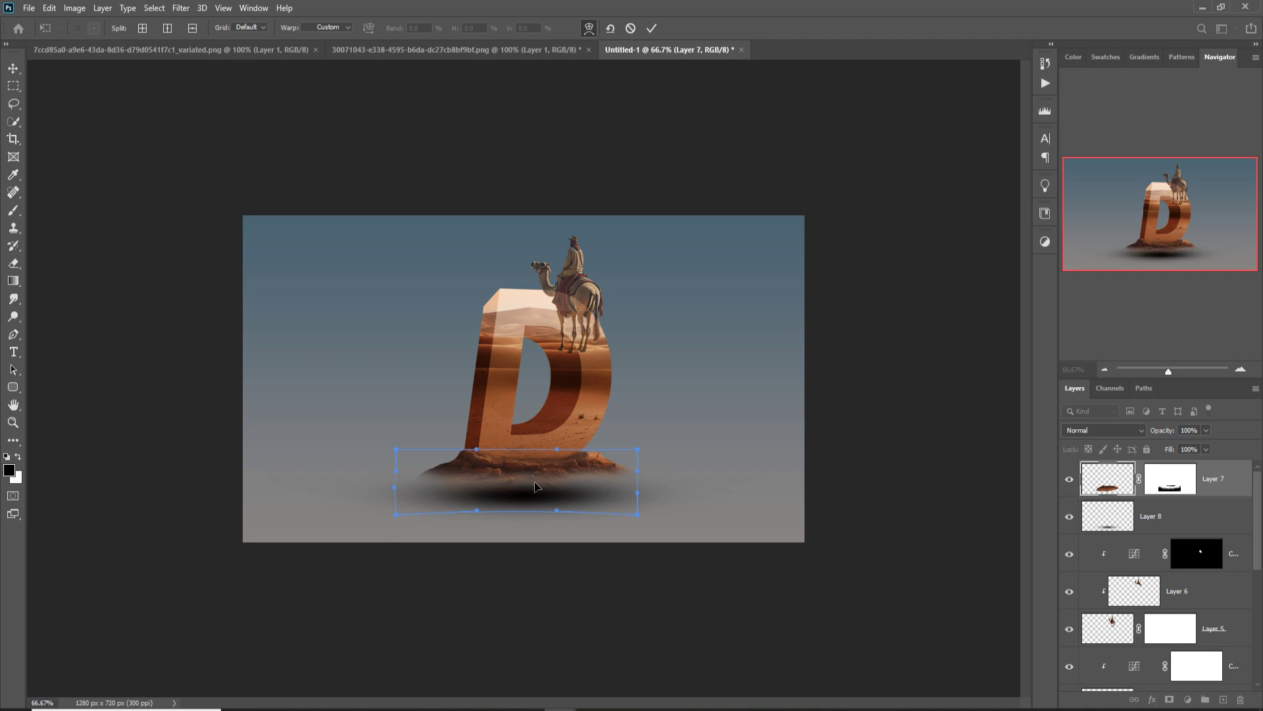
pyautogui.click(651, 28)
# Move the shadow layer up so it sits directly against the underside of the rocky ground.
pyautogui.click(1184, 517)
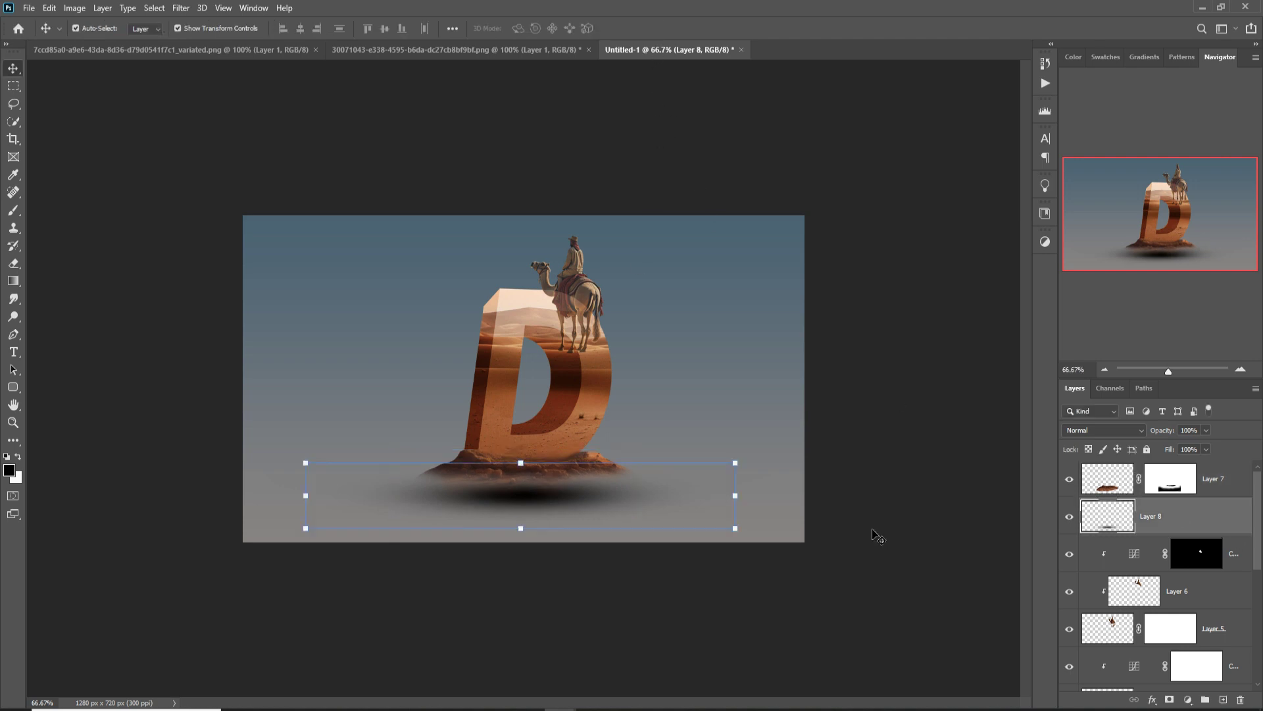
pyautogui.hotkey('shift', 'Up')
pyautogui.hotkey('shift', 'Up')
pyautogui.hotkey('shift', 'Up')
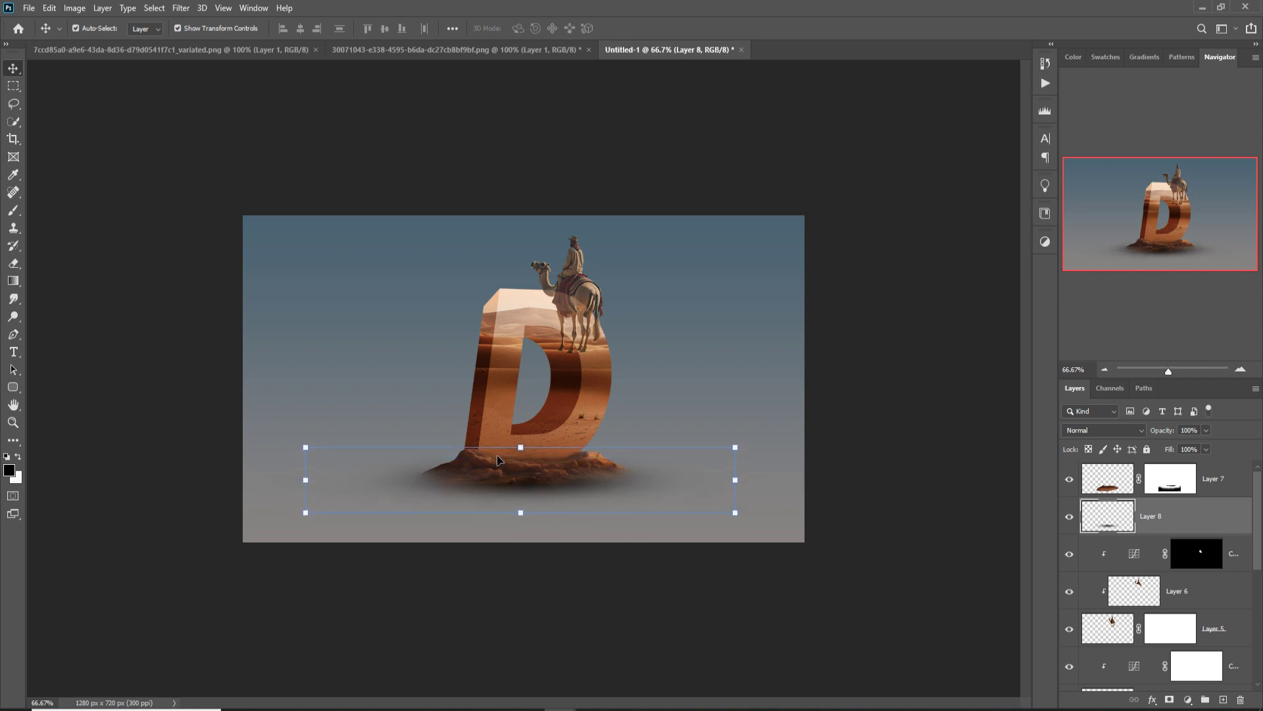
pyautogui.press('Up')
pyautogui.press('Up')
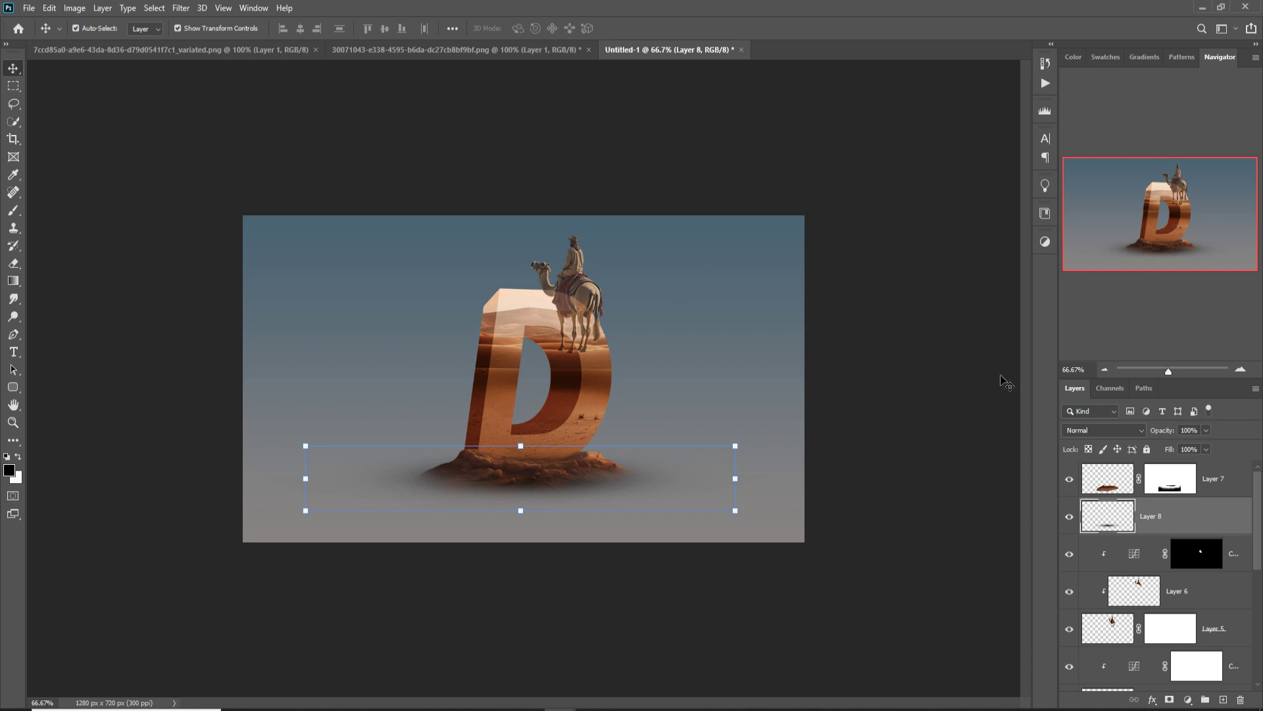
# Float the cut-out hooded traveller's image in its own window and copy the figure into the D composition.
pyautogui.click(417, 50)
pyautogui.click(234, 50)
pyautogui.moveTo(234, 50); pyautogui.dragTo(840, 149)
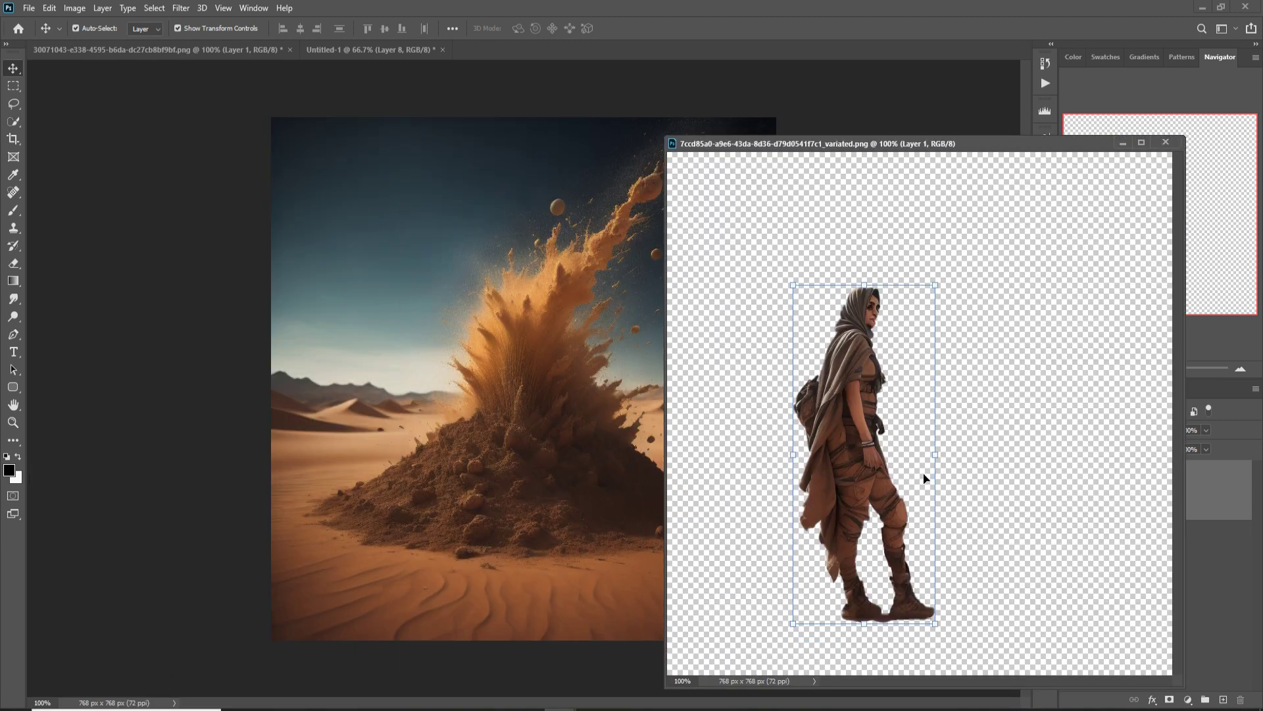
pyautogui.click(372, 50)
pyautogui.moveTo(826, 450); pyautogui.dragTo(464, 404)
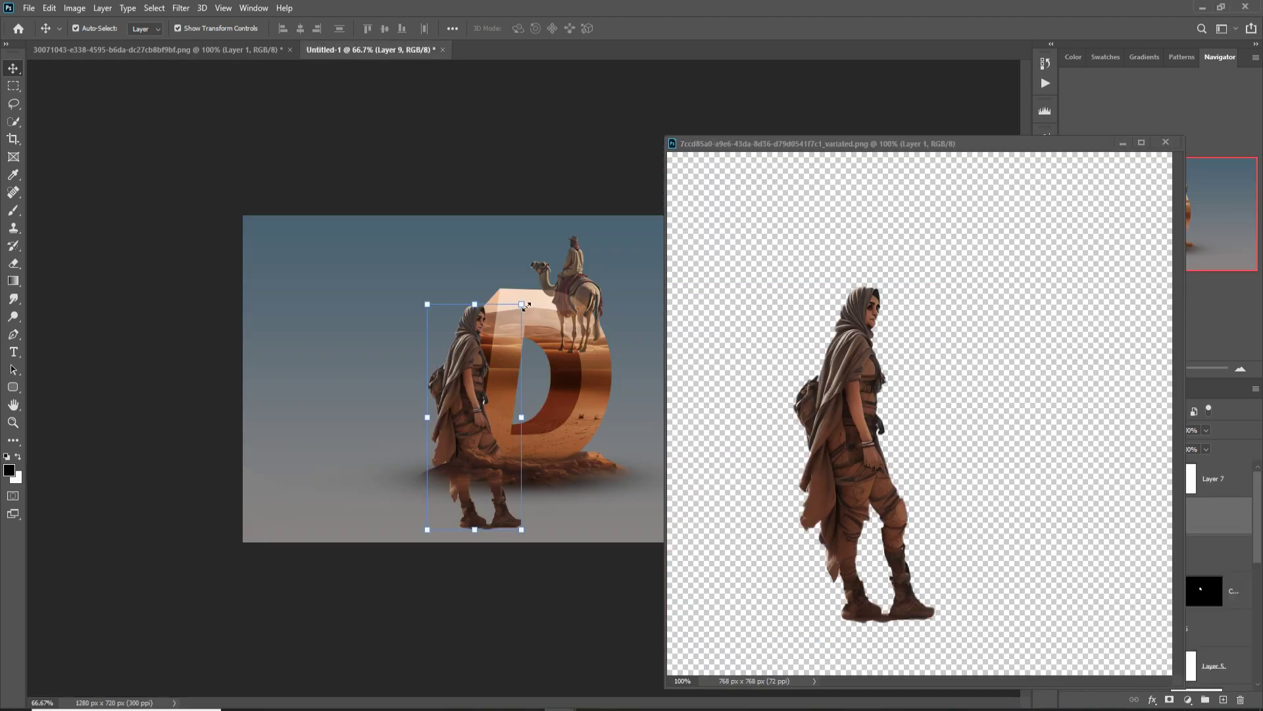
# Scale the traveller down to stand on the rocks beside the D's straight stem, and minimize the source image.
pyautogui.moveTo(519, 329); pyautogui.dragTo(446, 444)
pyautogui.click(651, 28)
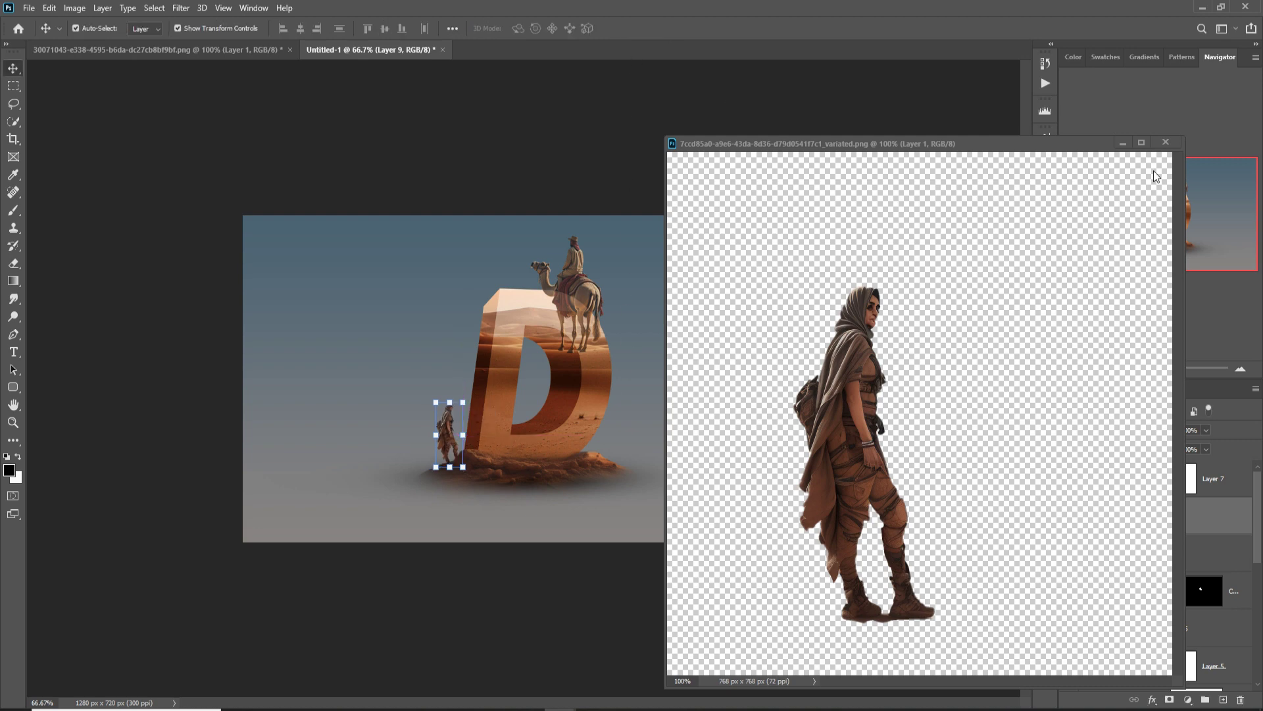
pyautogui.click(1122, 141)
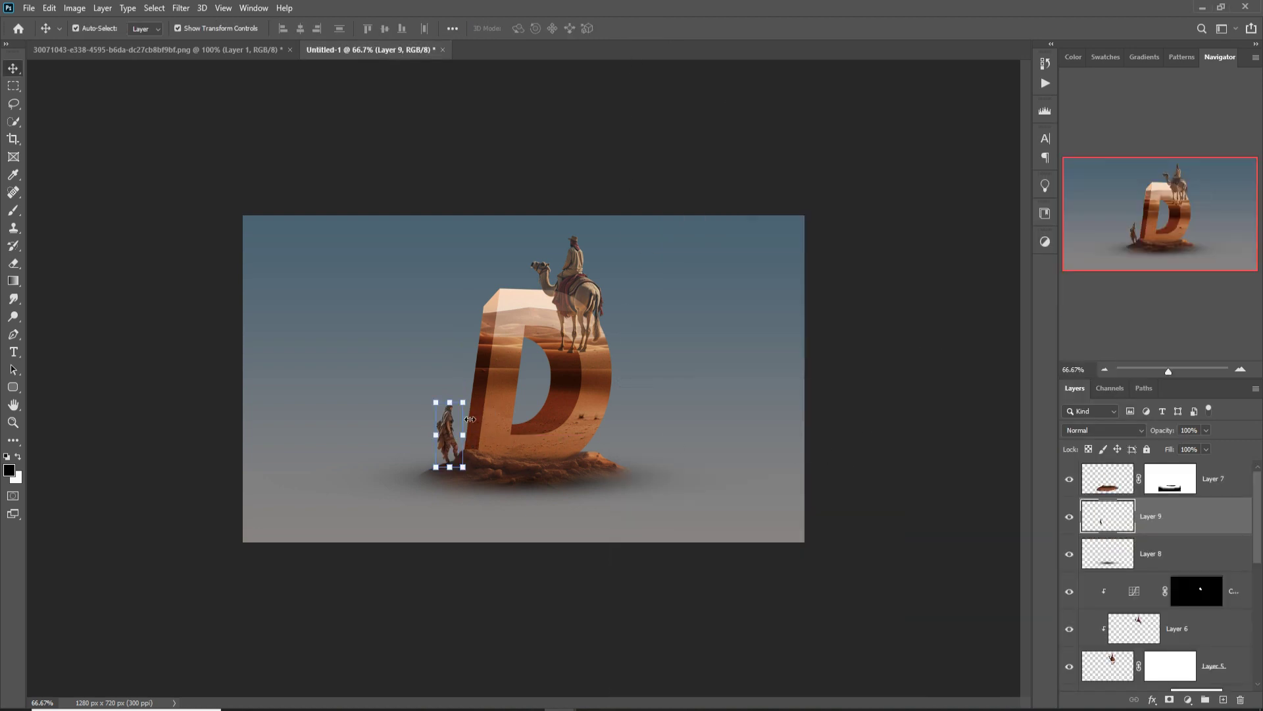
# Enlarge the traveller to about 110% and nudge the figure slightly left, away from the D.
pyautogui.moveTo(470, 406); pyautogui.dragTo(476, 402)
pyautogui.press('Left')
pyautogui.press('Left')
pyautogui.press('Left')
pyautogui.press('Left')
pyautogui.press('Left')
pyautogui.press('Left')
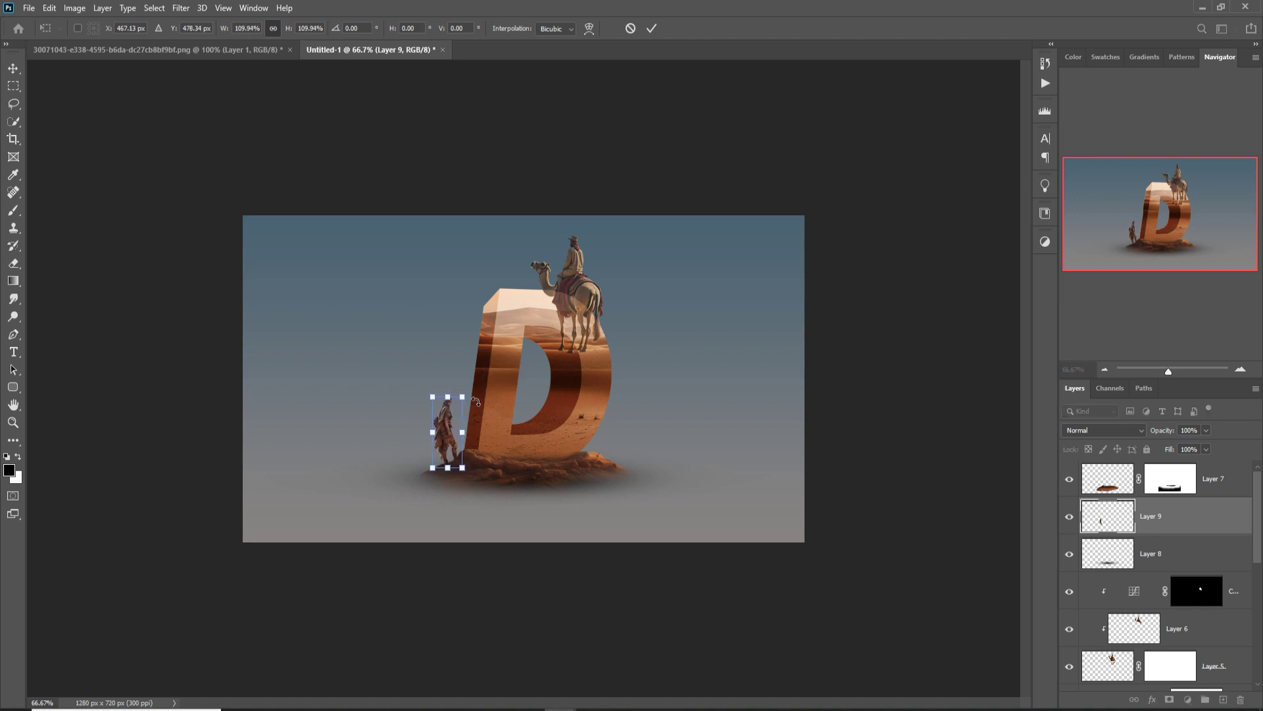
pyautogui.click(13, 69)
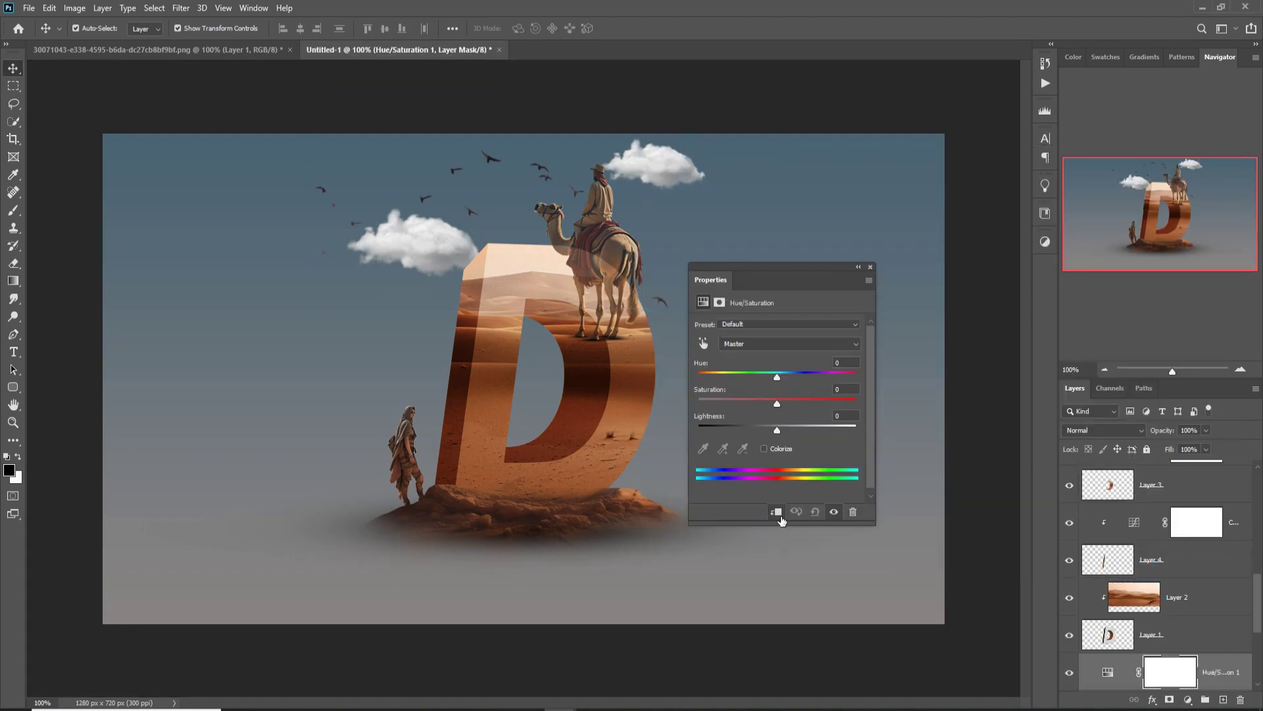
# Clip the Hue/Saturation adjustment to the birds layer with Lightness at +100, and modify the adjustment layer's blending options.
pyautogui.click(777, 512)
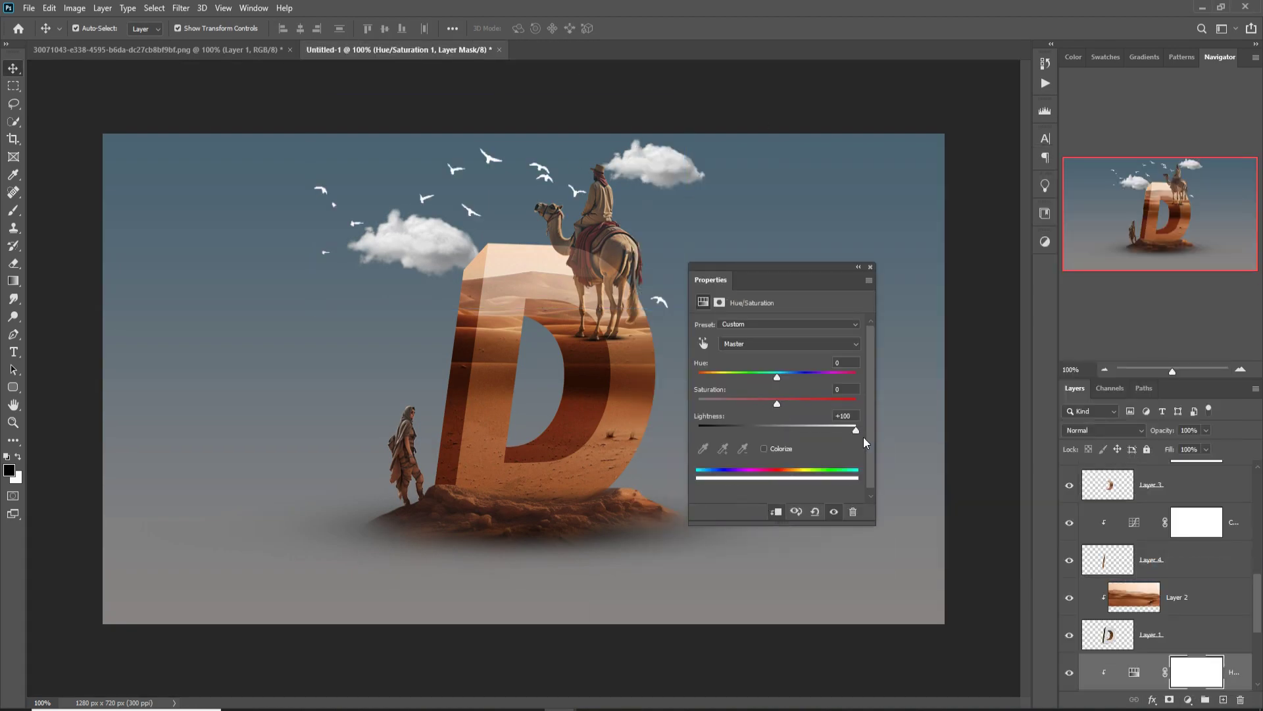
pyautogui.rightClick(1097, 672)
pyautogui.click(1118, 409)
pyautogui.press('Return')
pyautogui.click(13, 69)
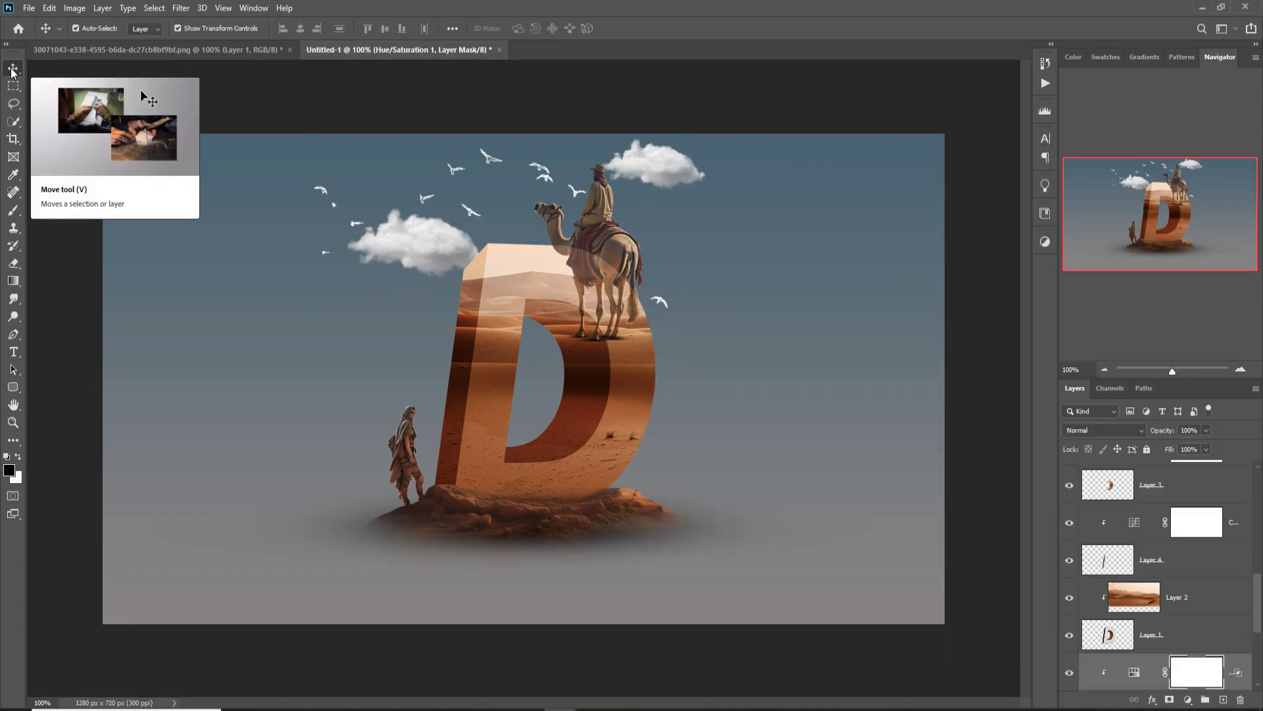
pyautogui.scroll(-3, 1229, 618)
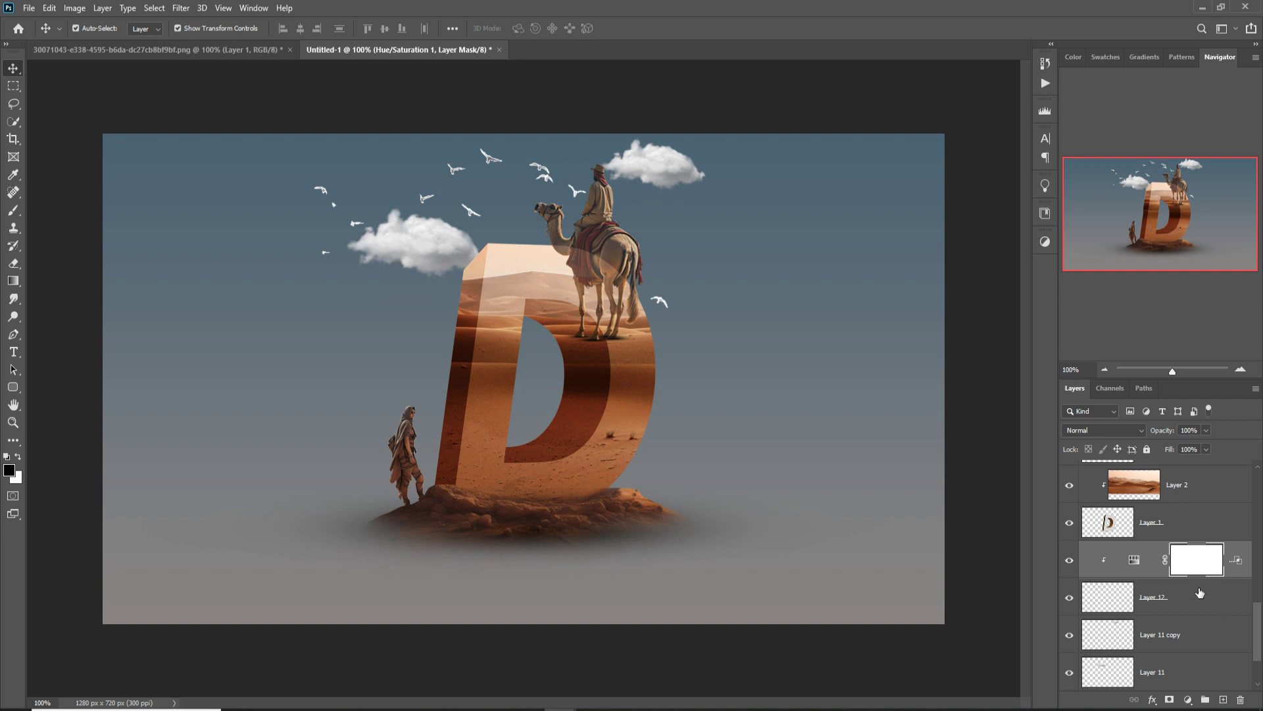